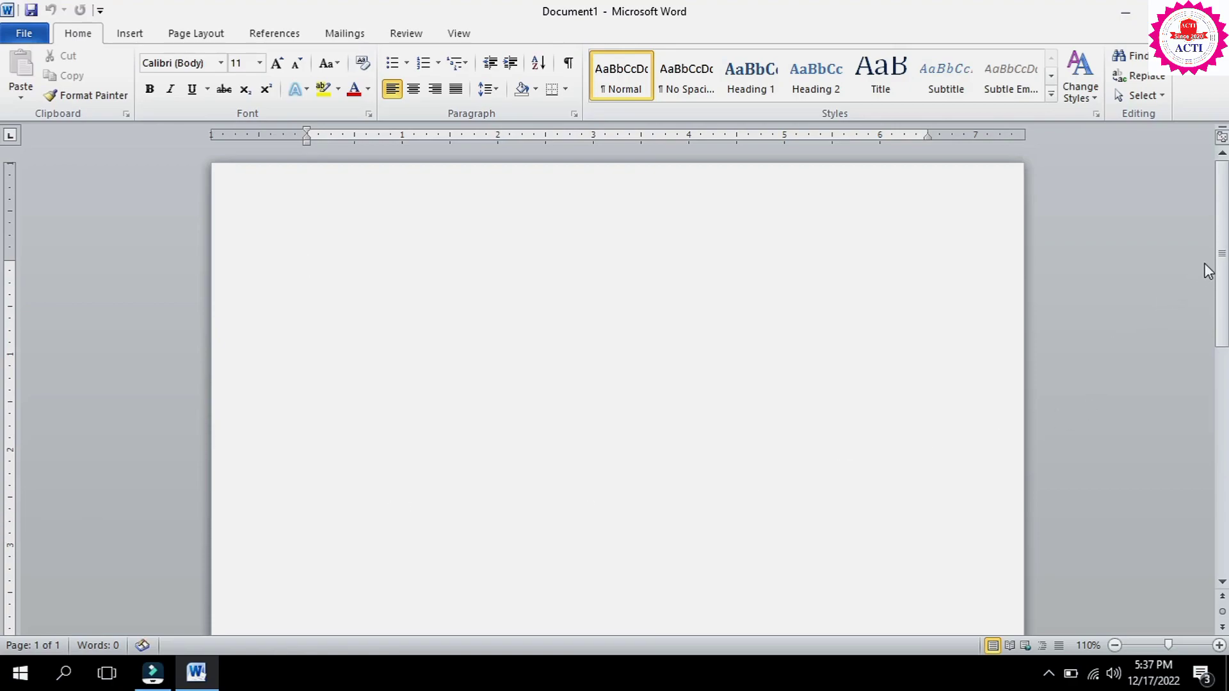
Step: Fill the blank document with sample paragraphs generated by the formula =rand()
mouse_move(1227, 263)
left_mouse_down()
mouse_move(1227, 501)
mouse_move(1227, 249)
left_mouse_up()
type("=rand()")
key("Return")
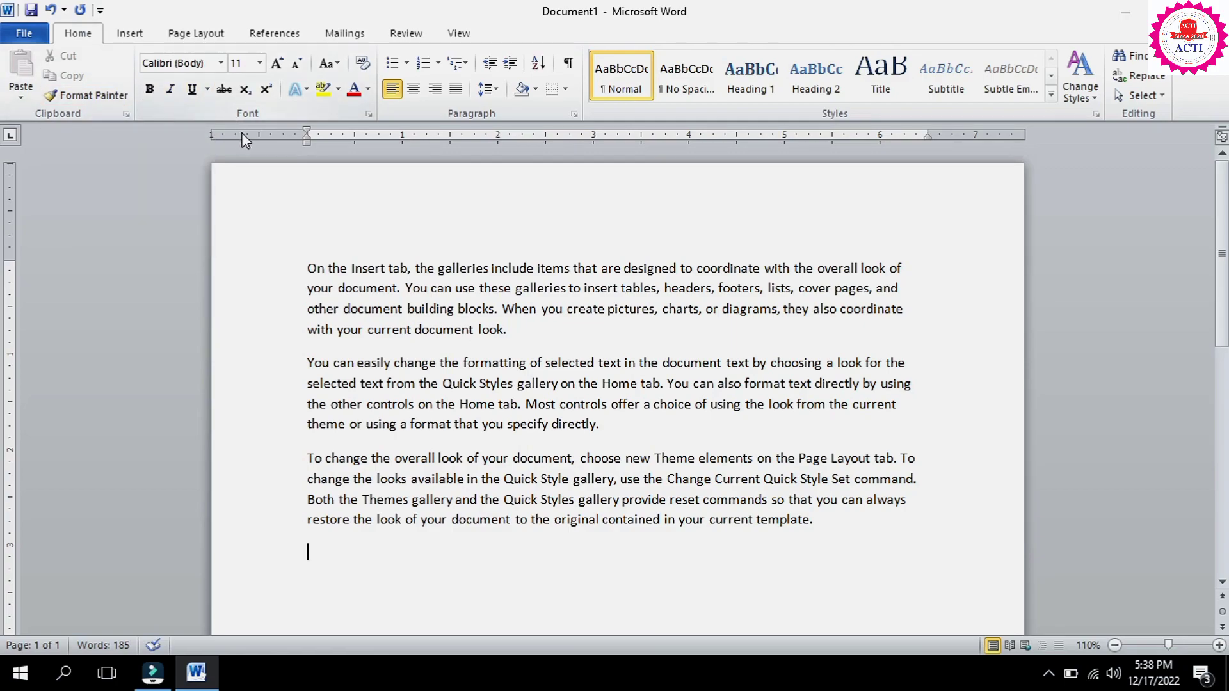
Step: Change the font of the first paragraph to Bookman Old Style
left_click_drag(304, 269, 517, 336)
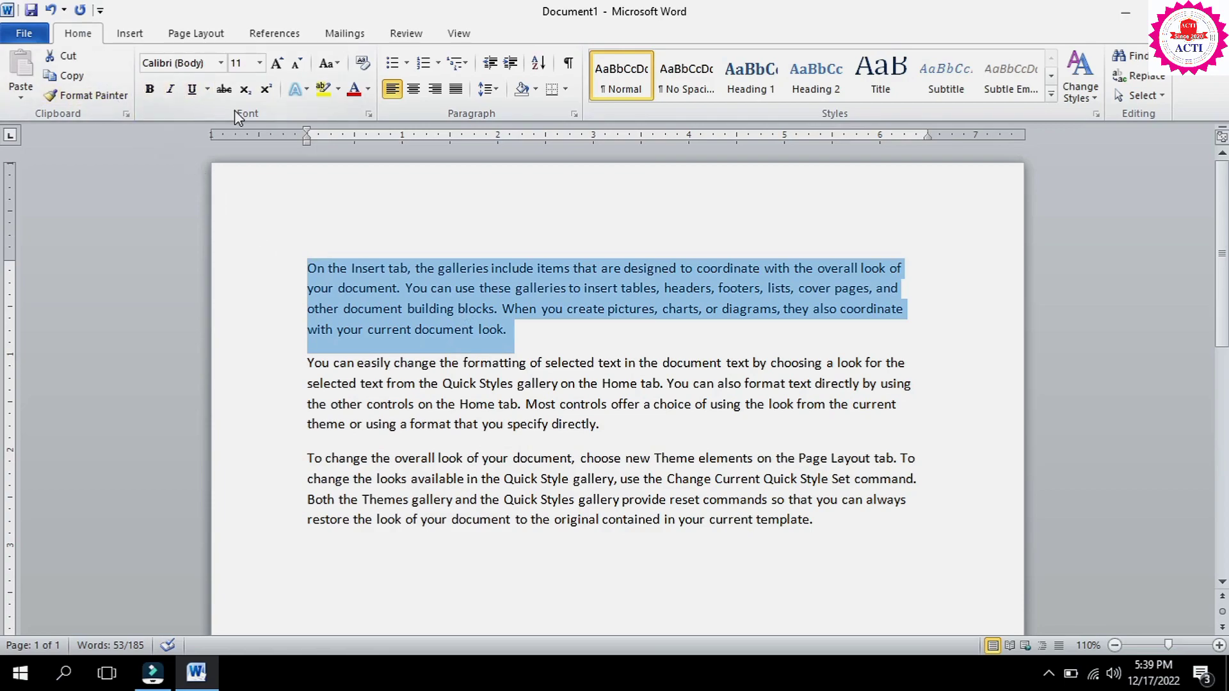
left_click(222, 63)
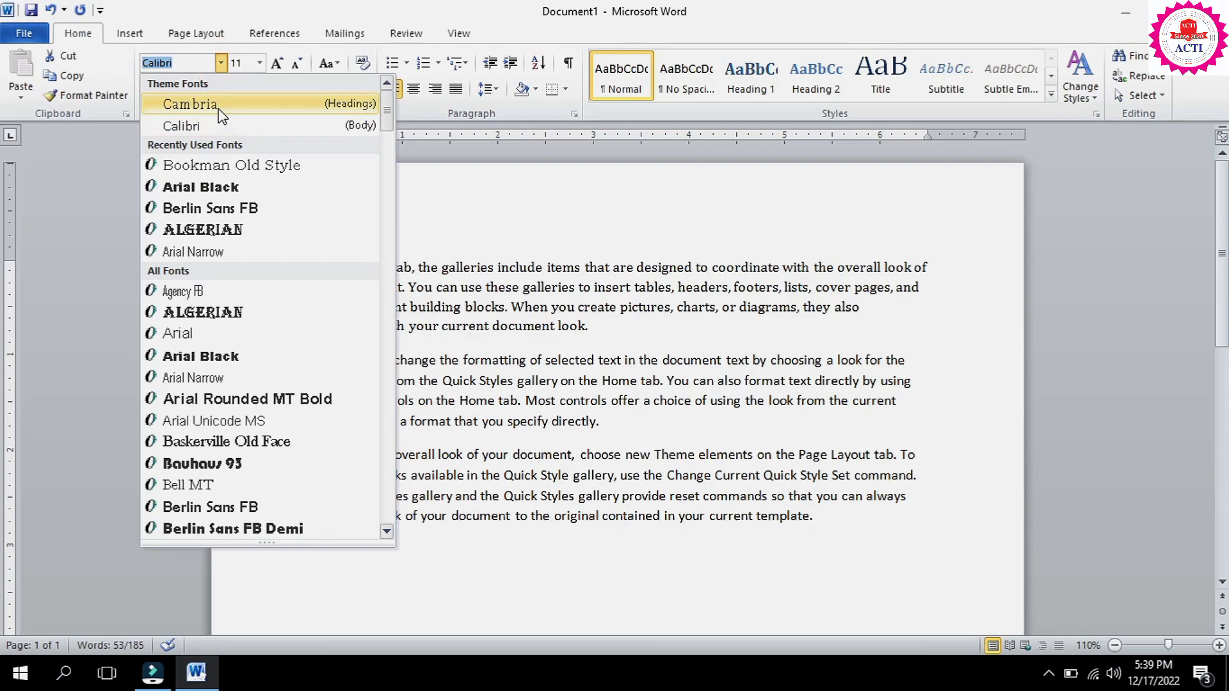
key("Down")
key("Down")
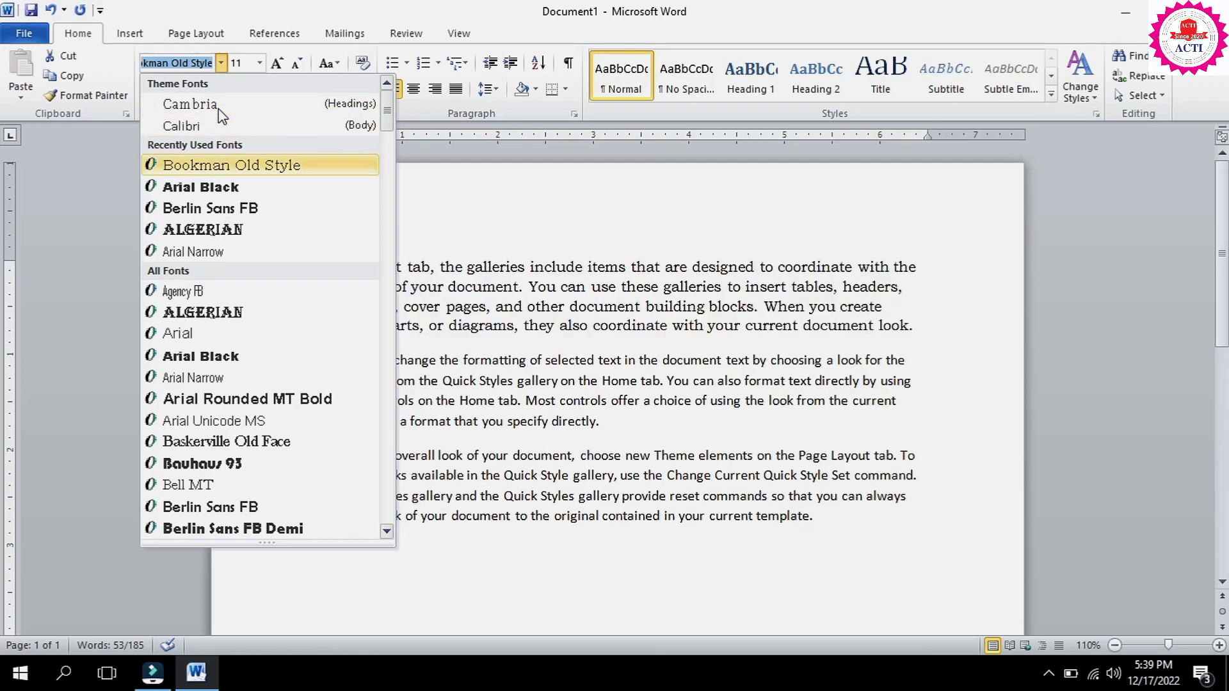
key("Return")
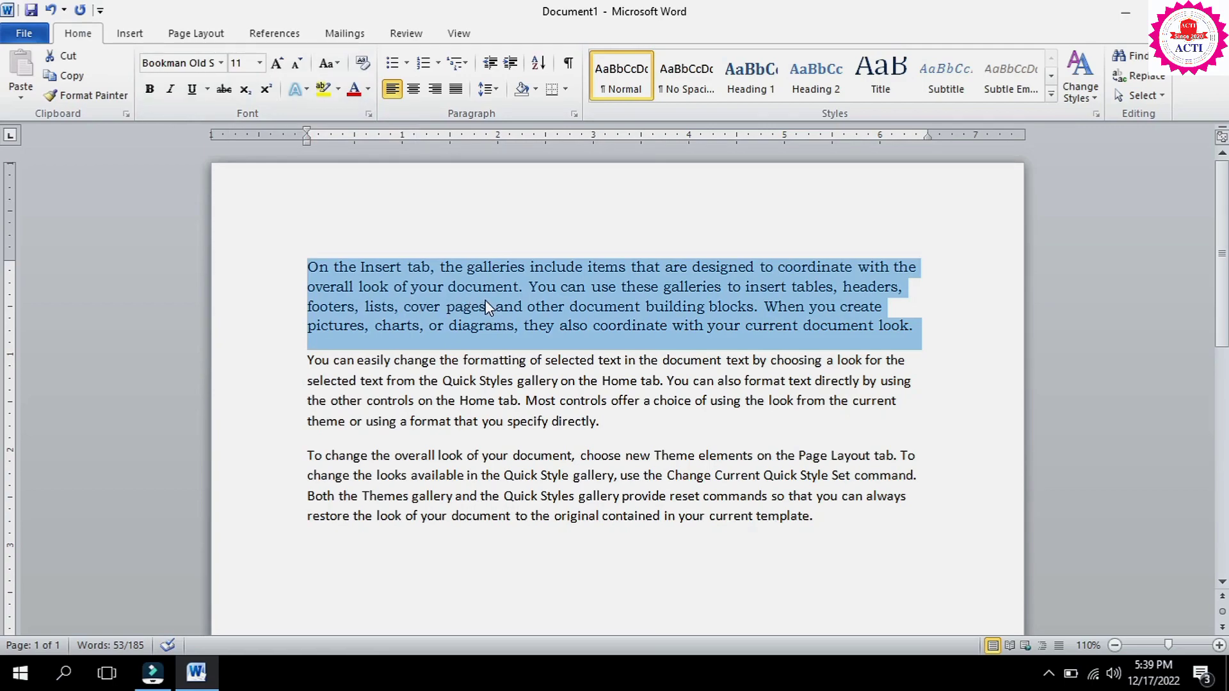
Step: Set the font size of the first paragraph to 14 and deselect it
left_click(259, 66)
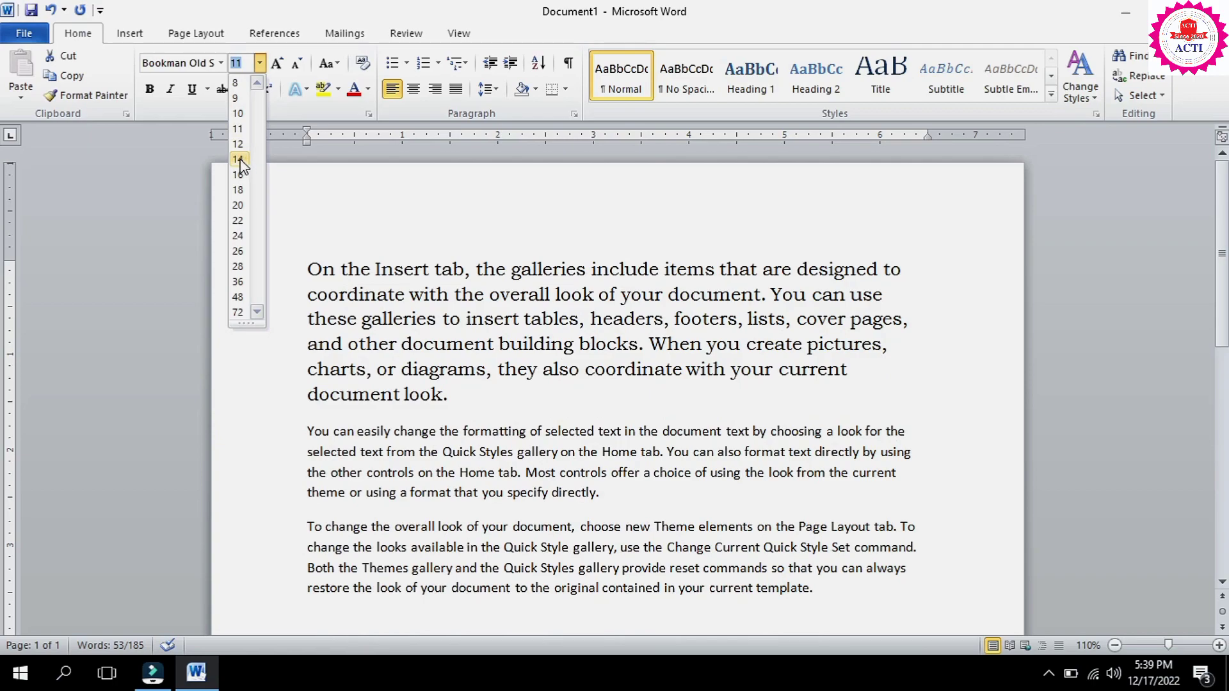
left_click(238, 160)
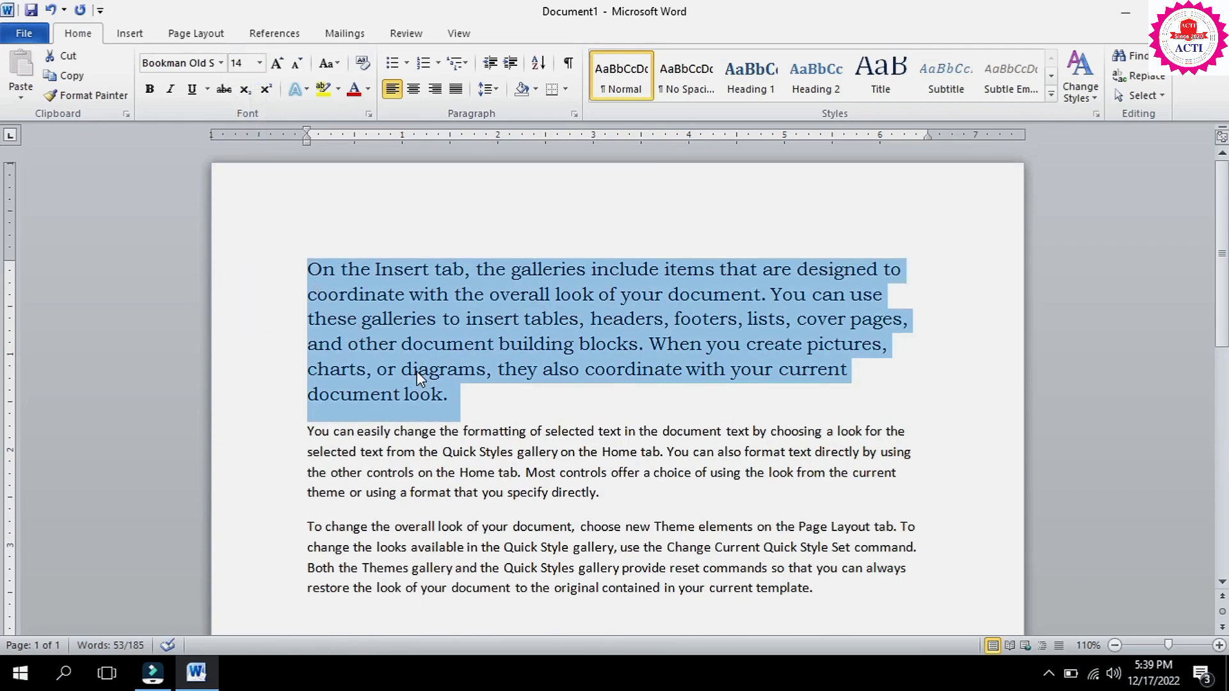
left_click(404, 334)
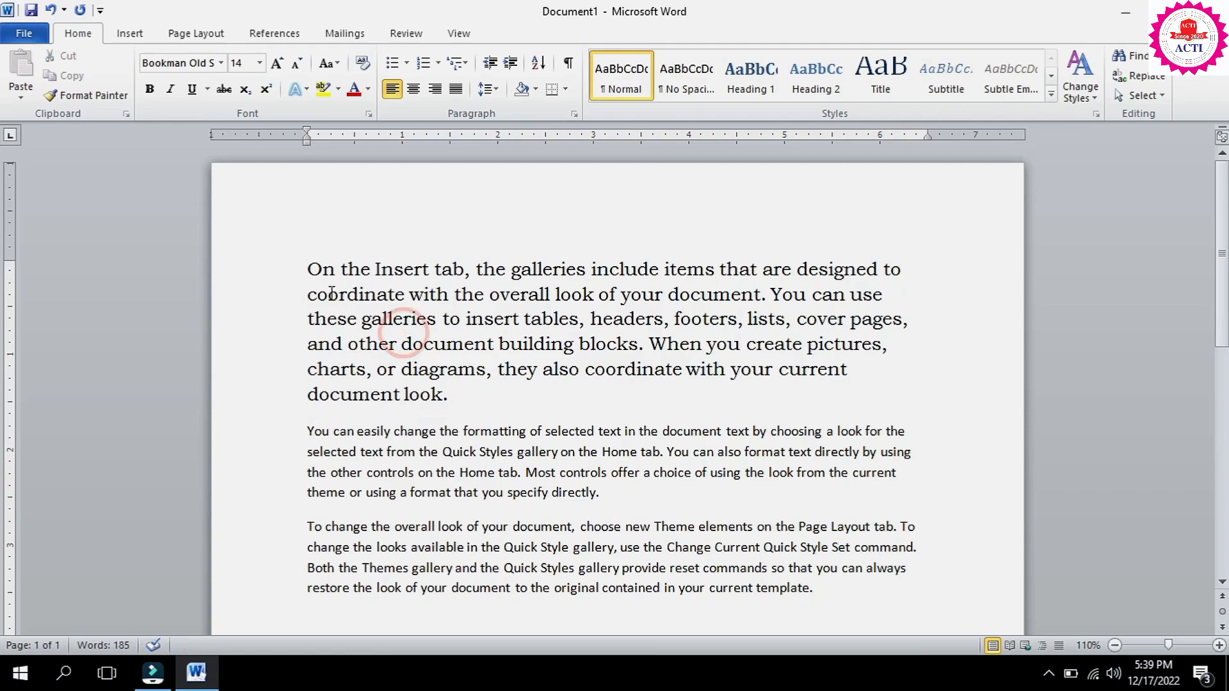
Step: Select the whole first paragraph and enlarge its text to size 160 with repeated Grow Font increments
left_click_drag(310, 269, 482, 403)
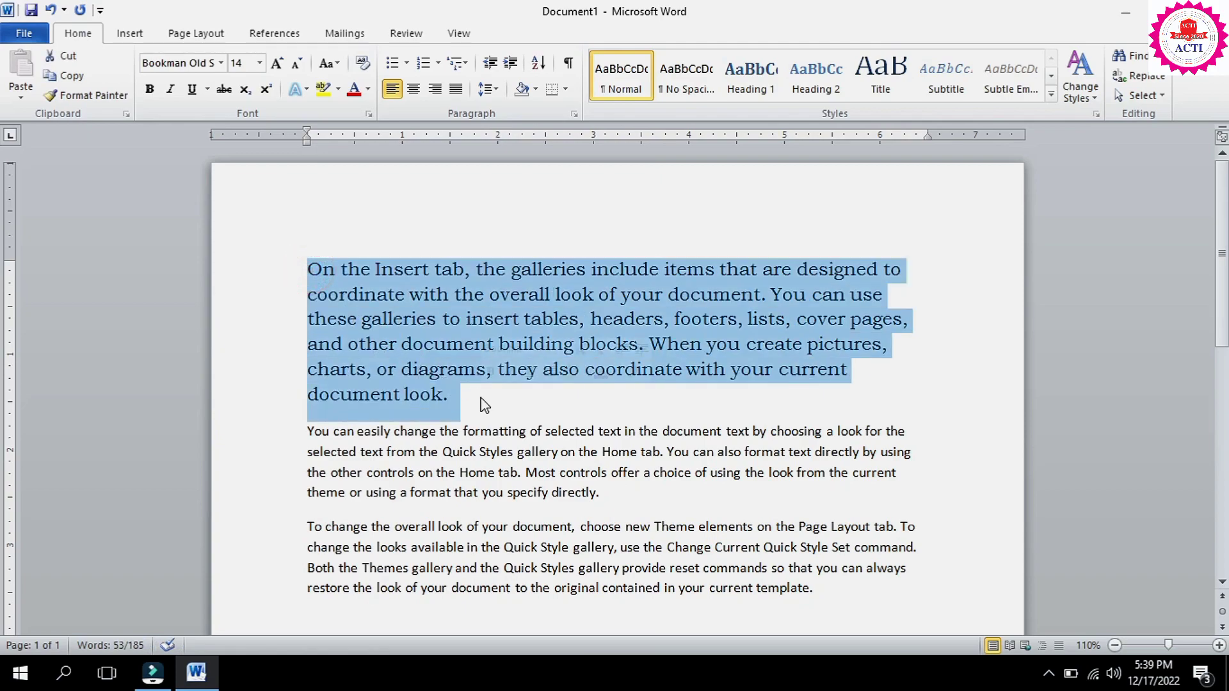
left_click(276, 64)
left_click(276, 64)
left_click(276, 64)
left_click(277, 64)
left_click(276, 64)
left_click(276, 64)
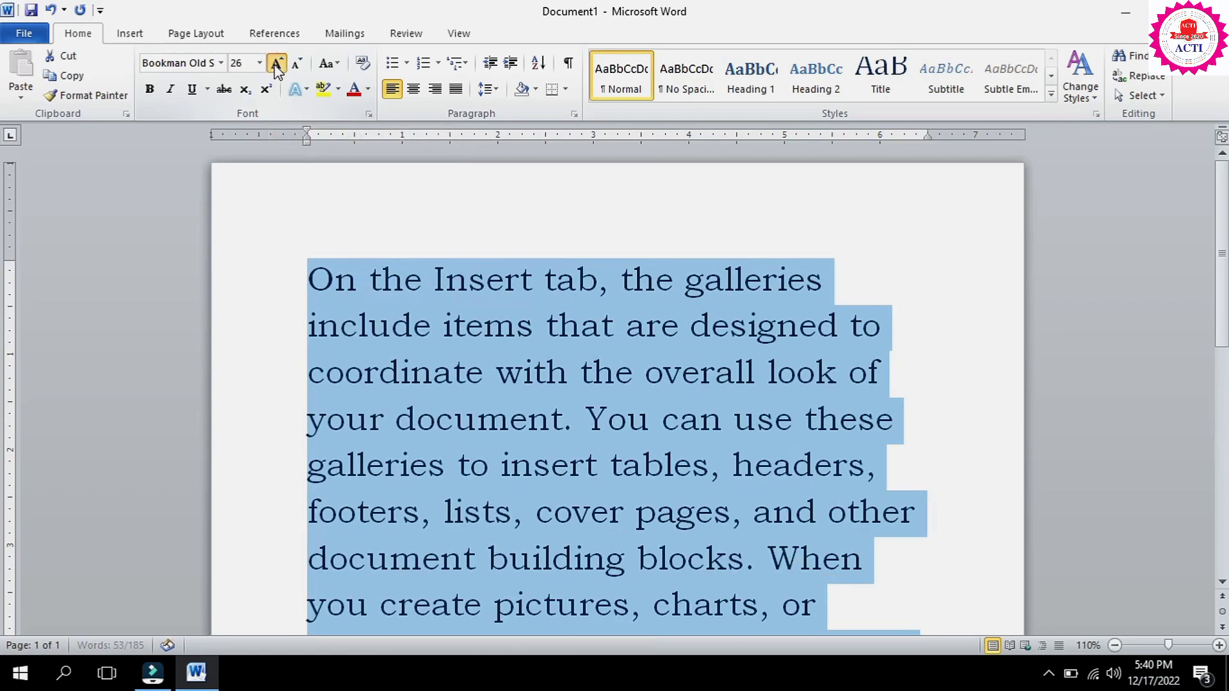
left_click(276, 64)
left_click(277, 64)
left_click(277, 64)
left_click(277, 64)
left_click(276, 64)
left_click(276, 63)
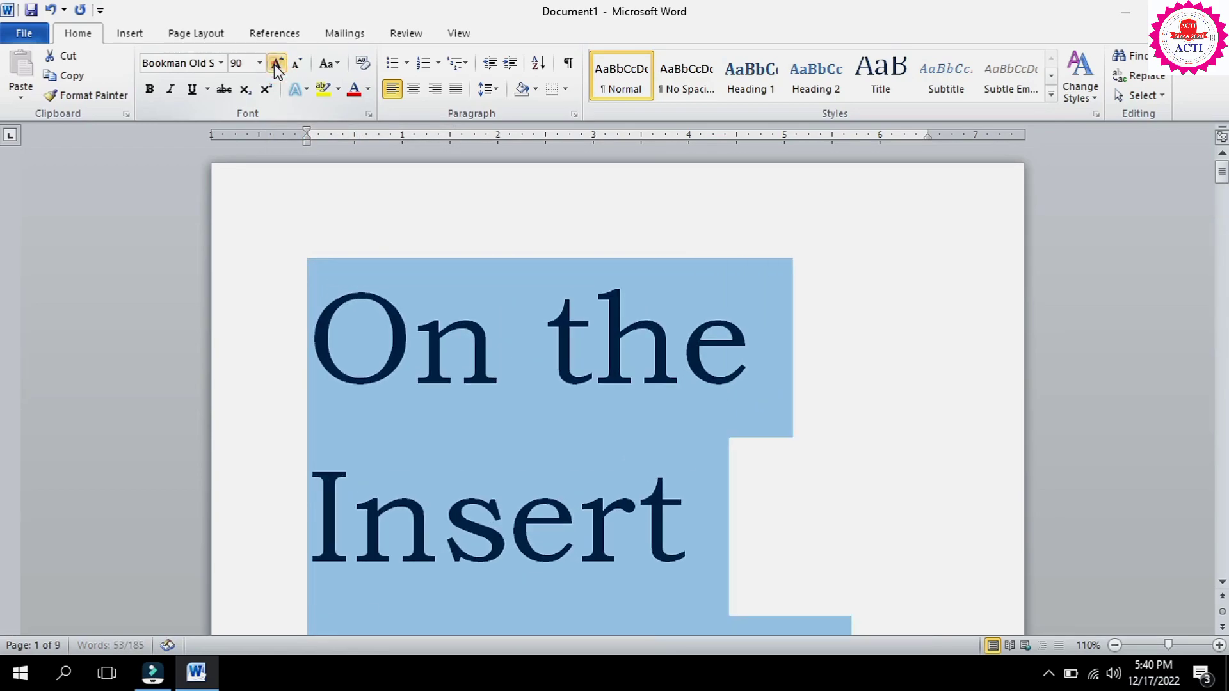
left_click(277, 64)
left_click(276, 64)
left_click(276, 64)
left_click(277, 64)
left_click(277, 64)
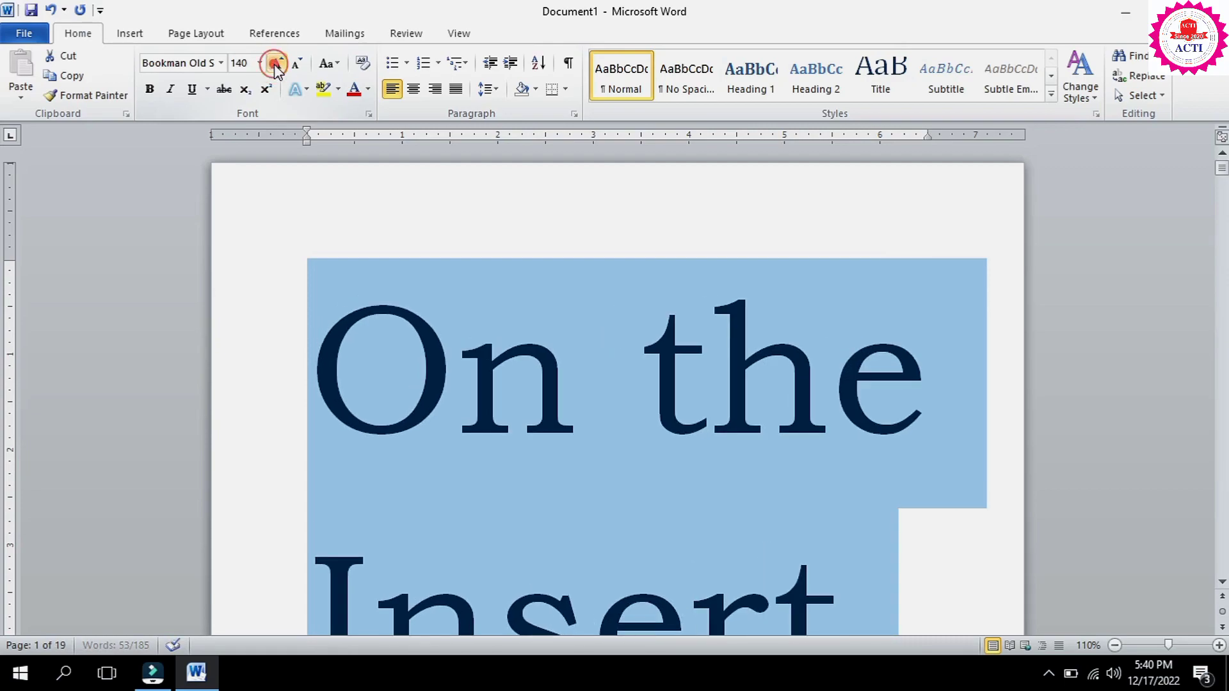
left_click(276, 64)
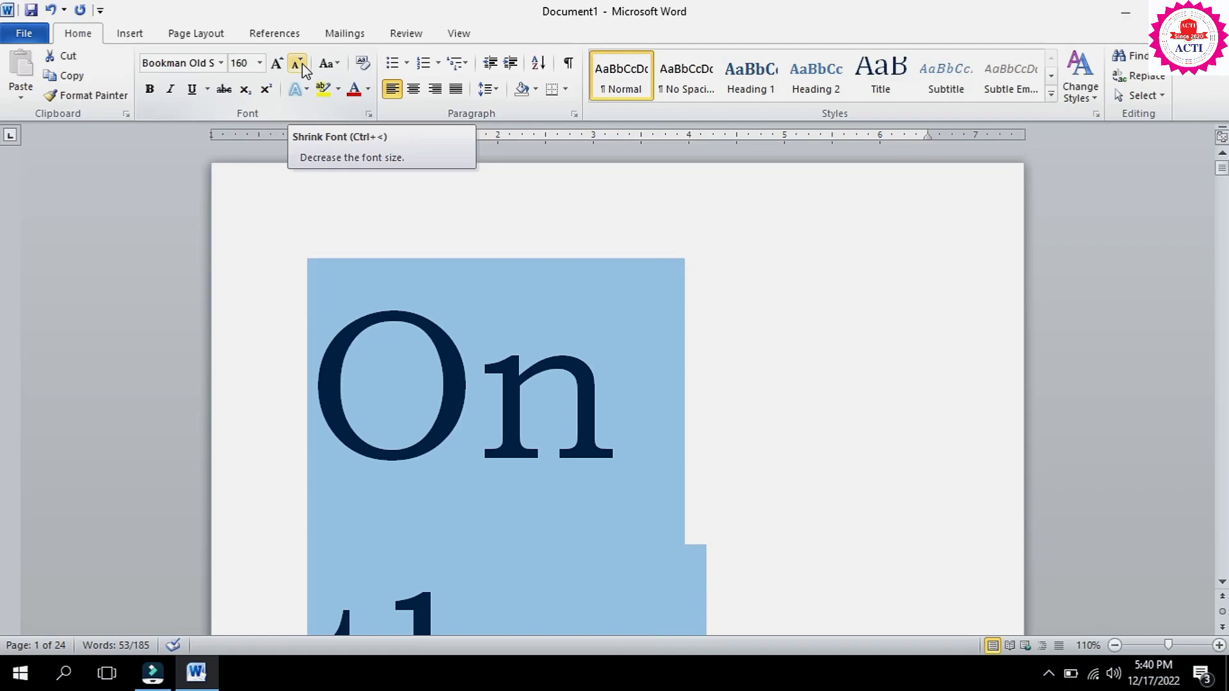
Step: Reduce the first paragraph's text to size 10 with repeated Shrink Font decrements
left_click(303, 63)
left_click(302, 63)
left_click(302, 63)
left_click(302, 63)
left_click(302, 63)
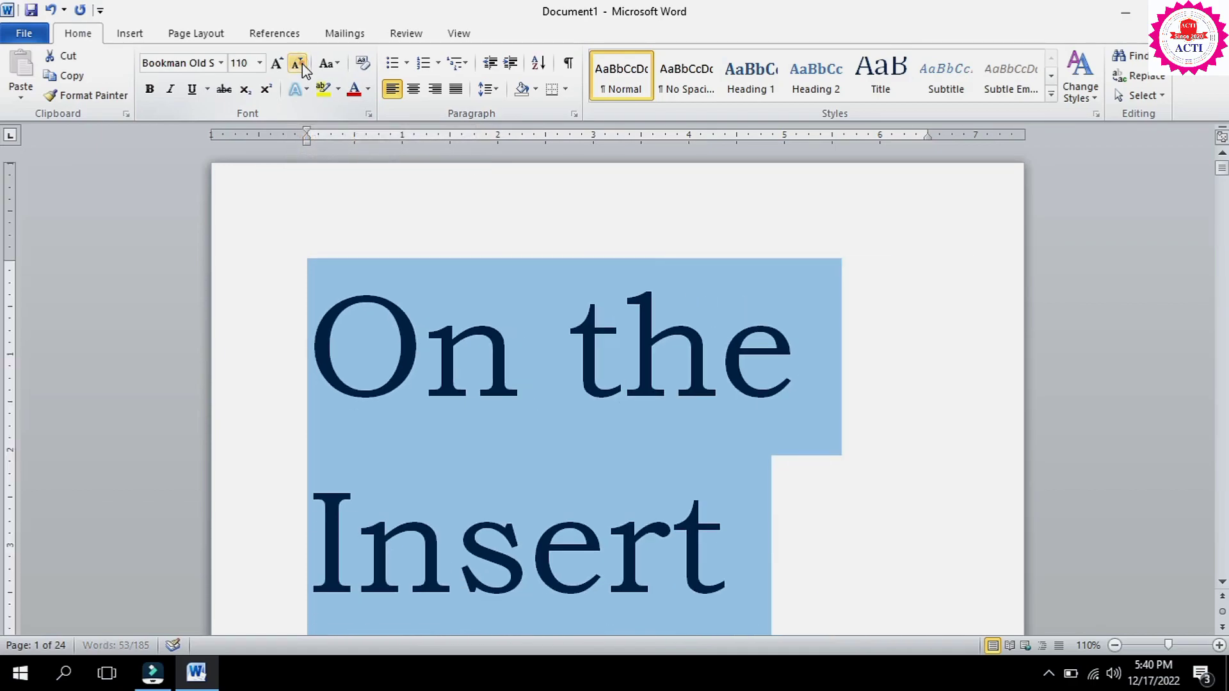
left_click(302, 63)
left_click(302, 63)
left_click(302, 64)
left_click(302, 64)
left_click(302, 63)
left_click(302, 64)
left_click(302, 63)
left_click(302, 63)
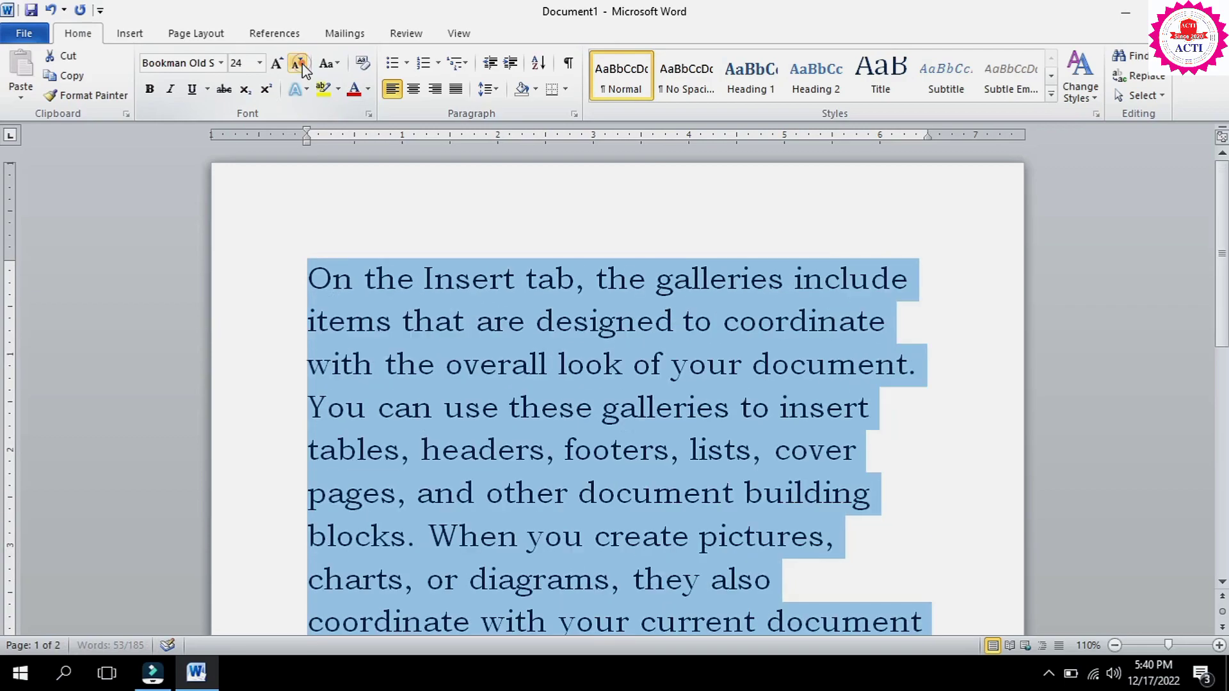
left_click(302, 63)
left_click(302, 63)
left_click(302, 63)
left_click(302, 63)
left_click(302, 63)
left_click(302, 64)
left_click(302, 63)
left_click(302, 63)
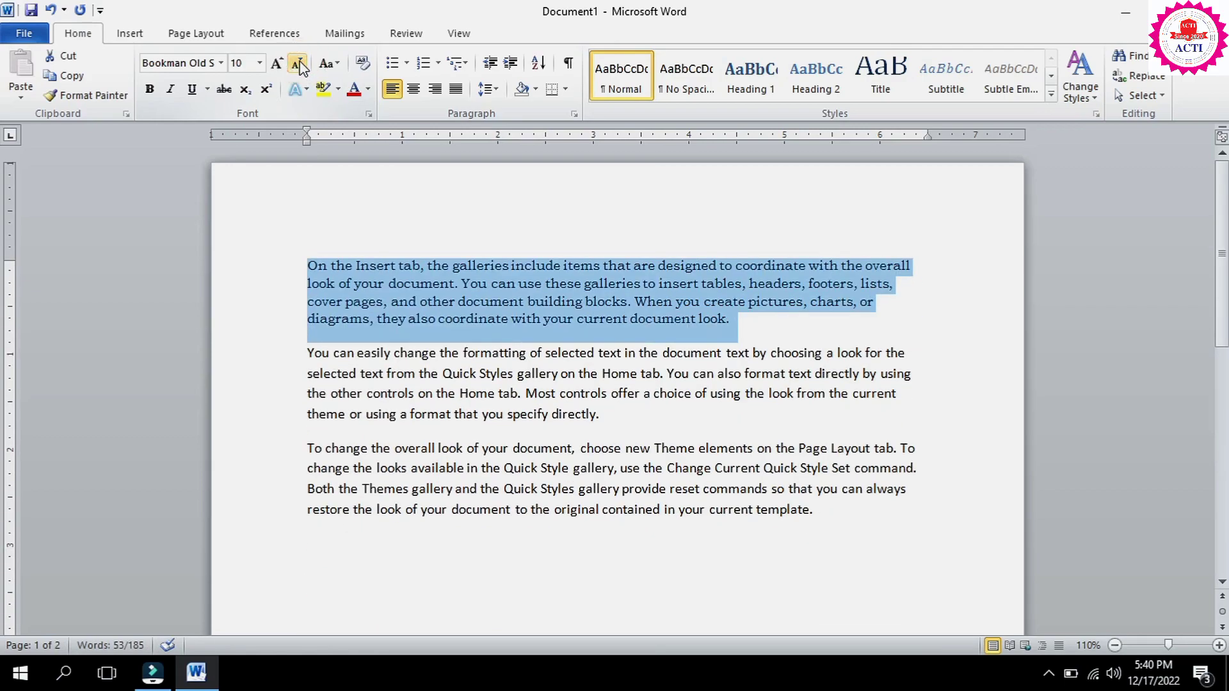
Step: Grow the first paragraph's text to size 14 and deselect it
left_click(276, 63)
left_click(276, 63)
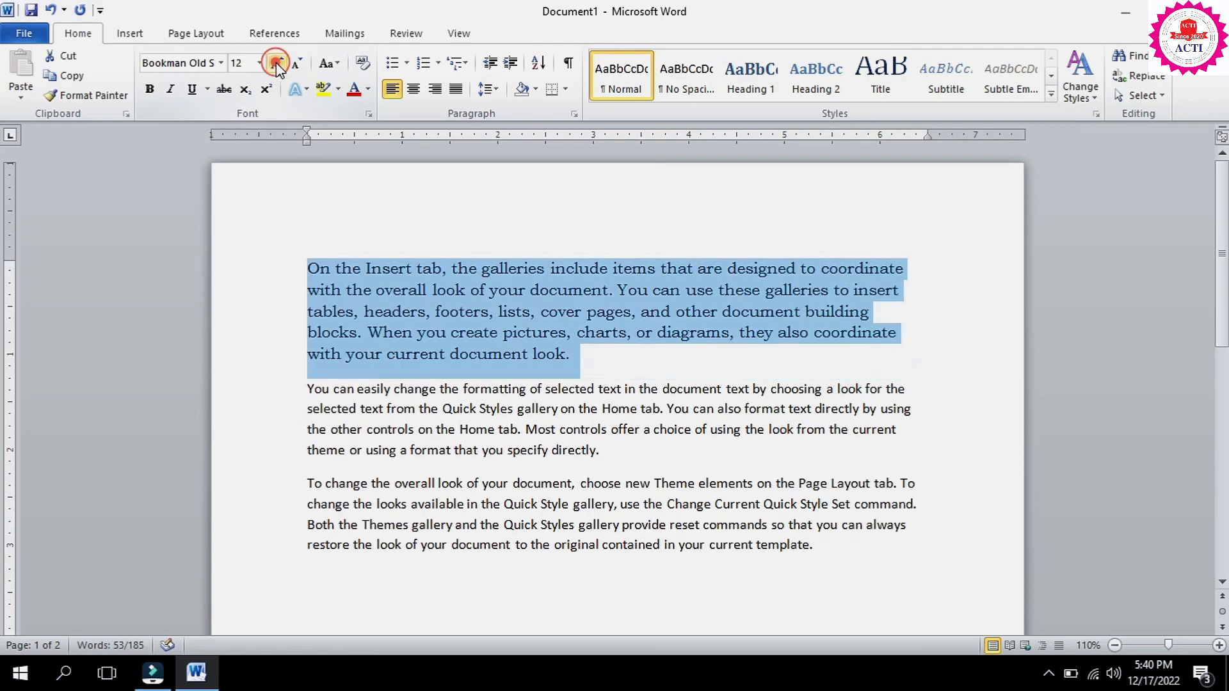
left_click(276, 63)
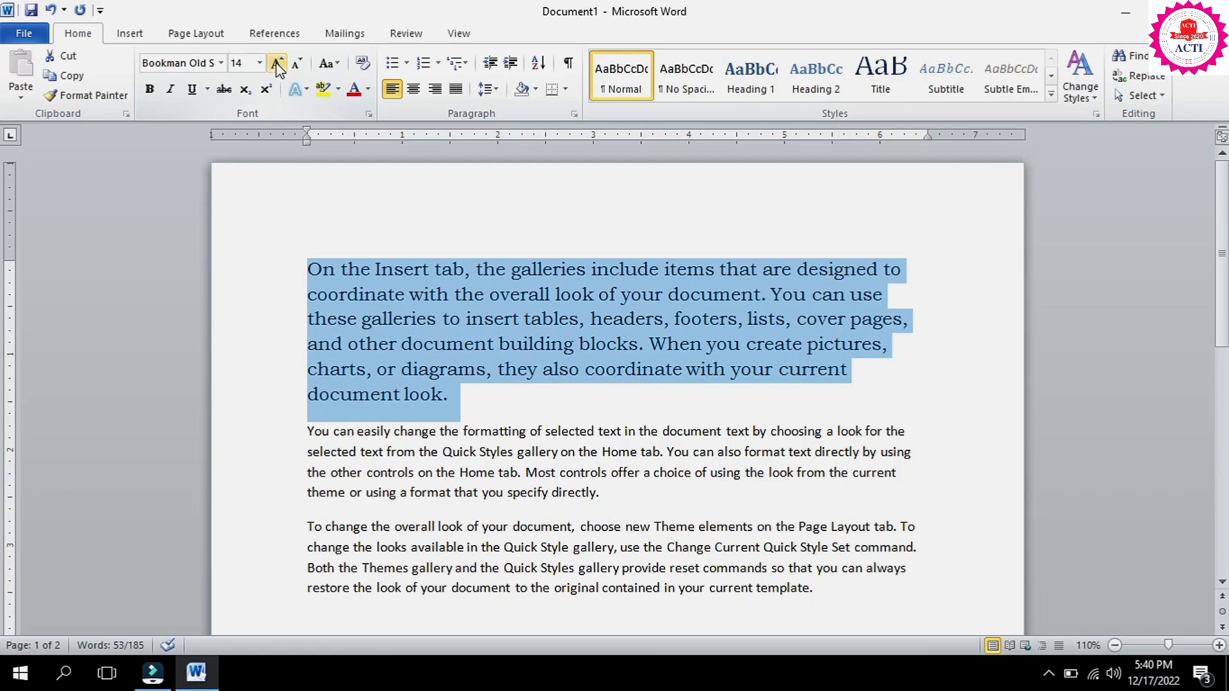
left_click(439, 370)
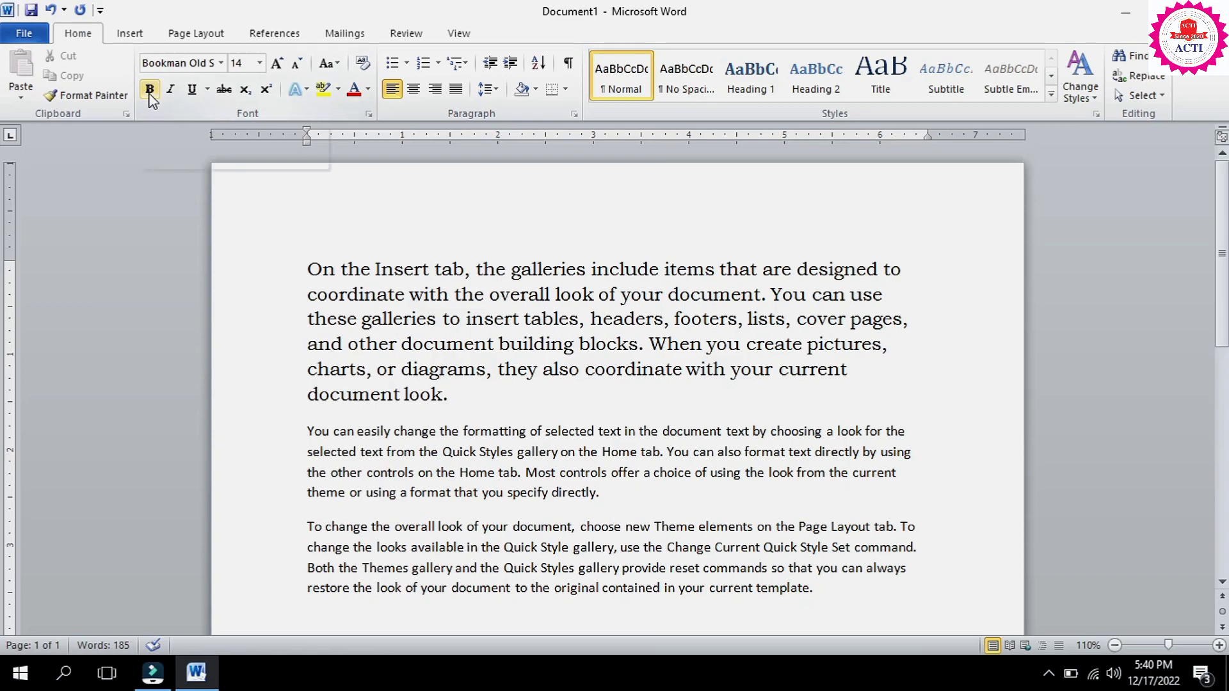
Step: Make the words "On the Insert tab, the galleries include" in the first paragraph bold
left_click(411, 343)
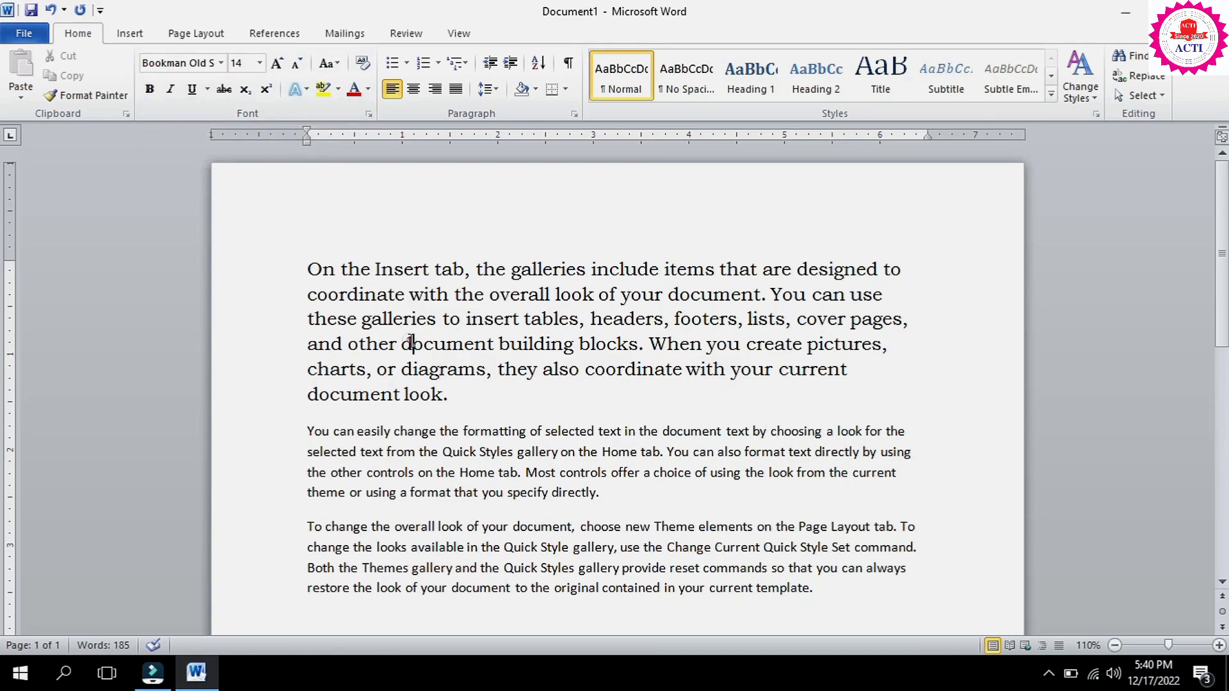
left_click_drag(304, 265, 605, 274)
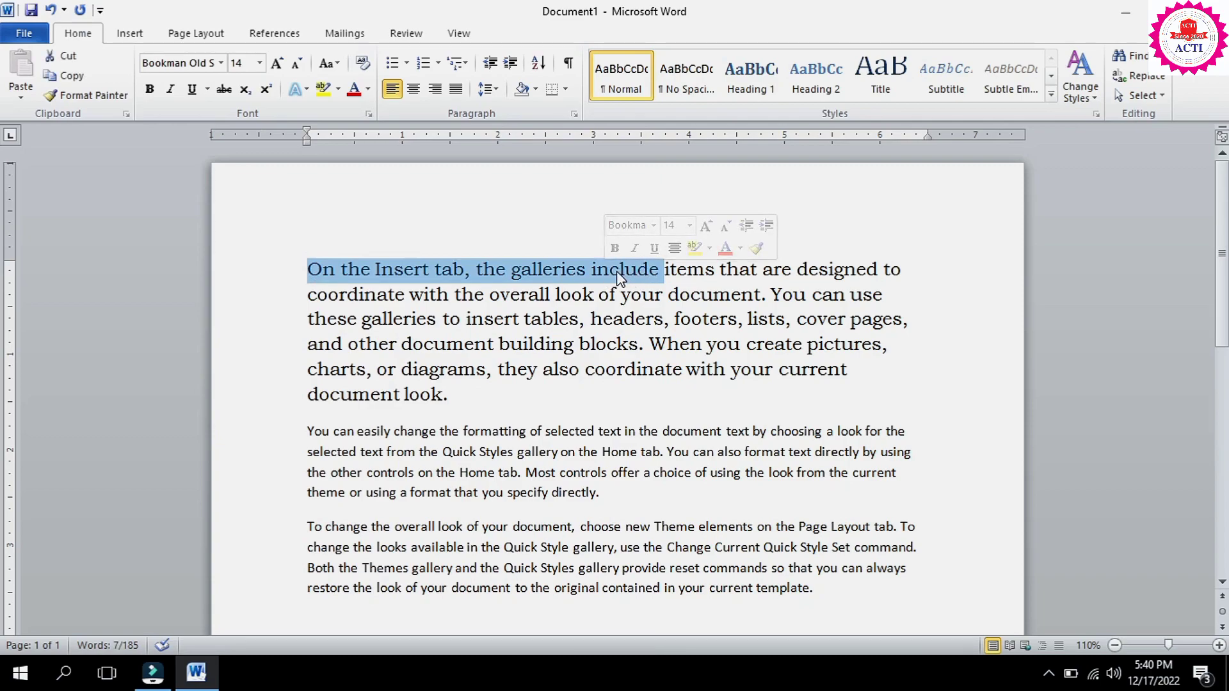
left_click(151, 89)
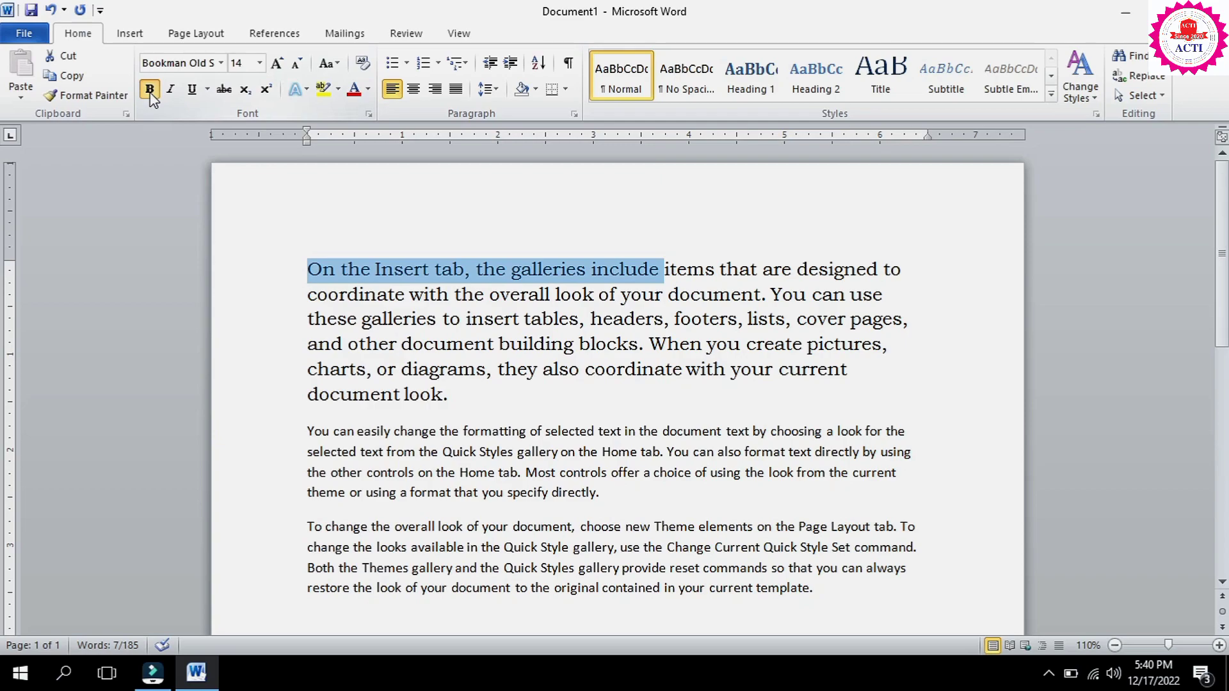
left_click(460, 274)
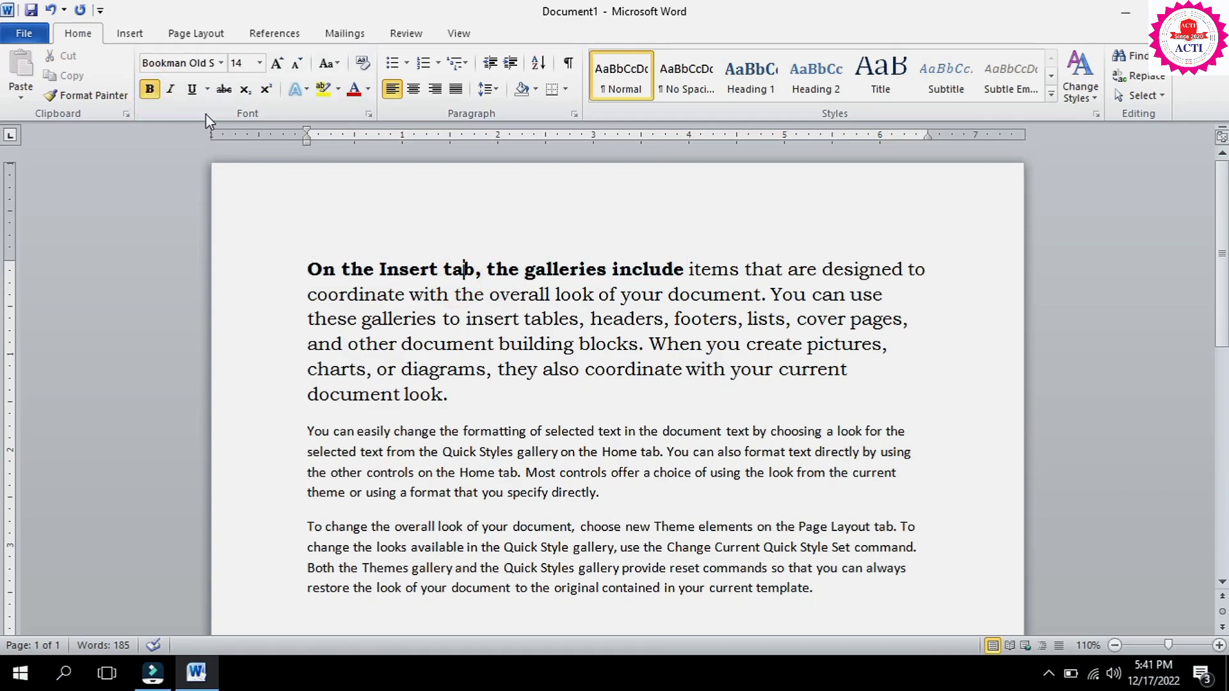
Step: Apply italic to the bold opening phrase "On the Insert tab, the galleries include"
left_click_drag(308, 270, 655, 279)
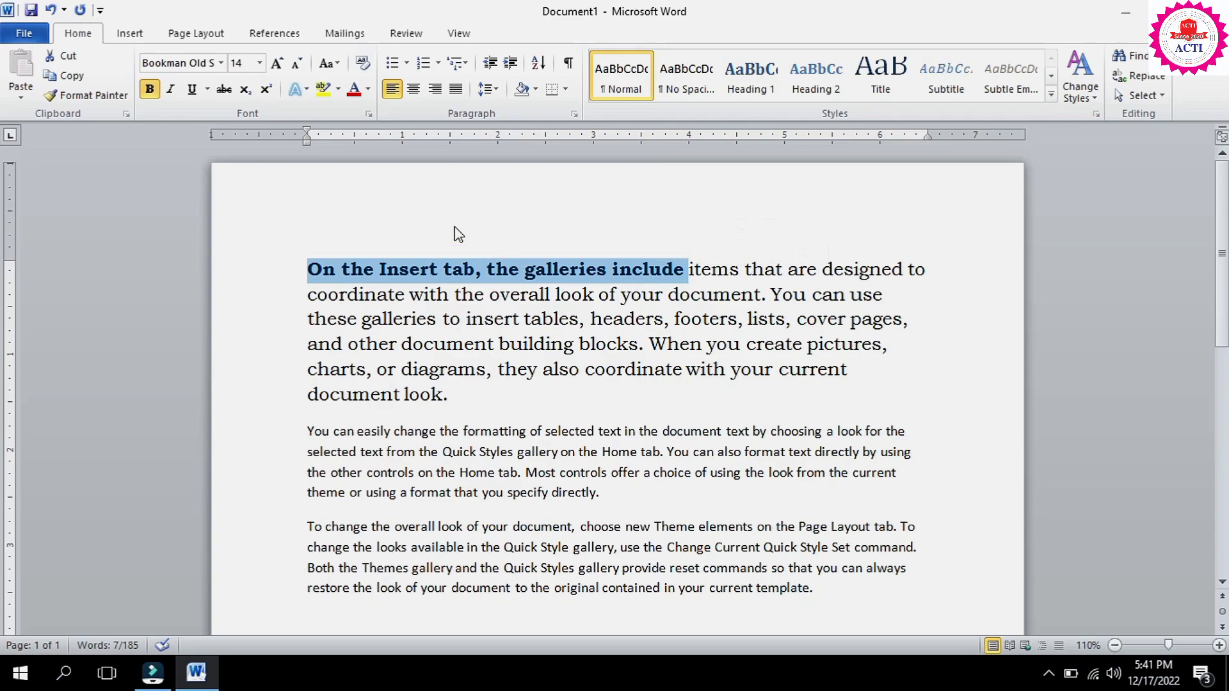
left_click(170, 91)
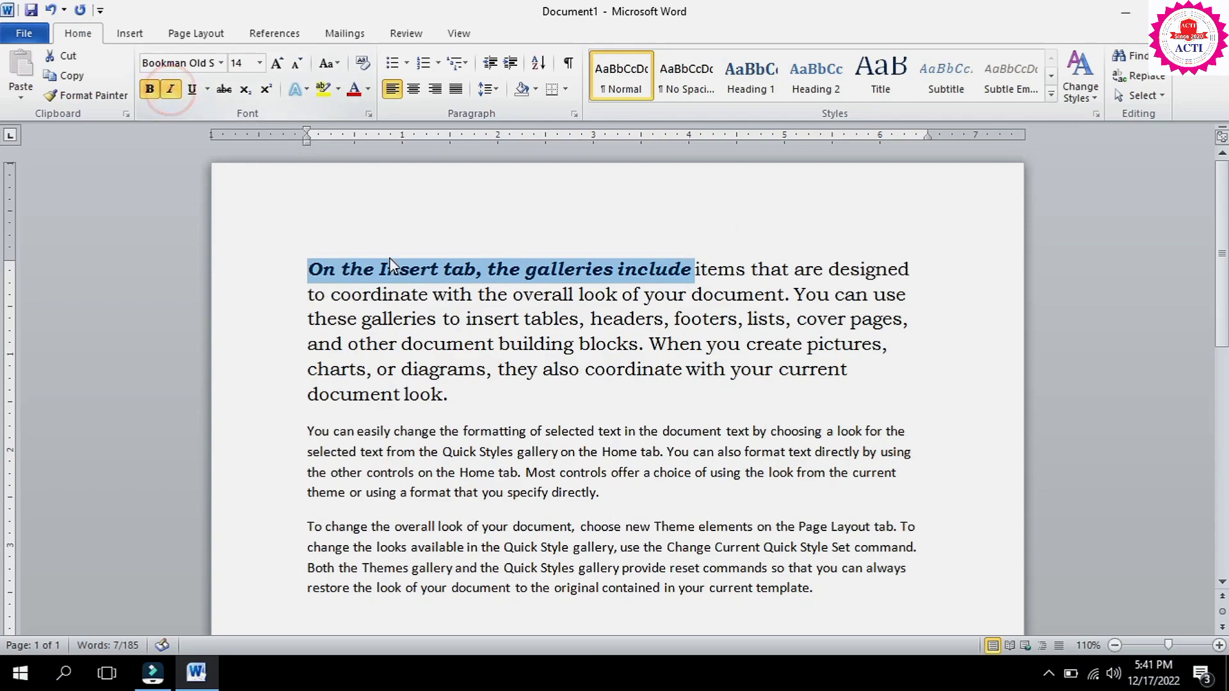
left_click(467, 277)
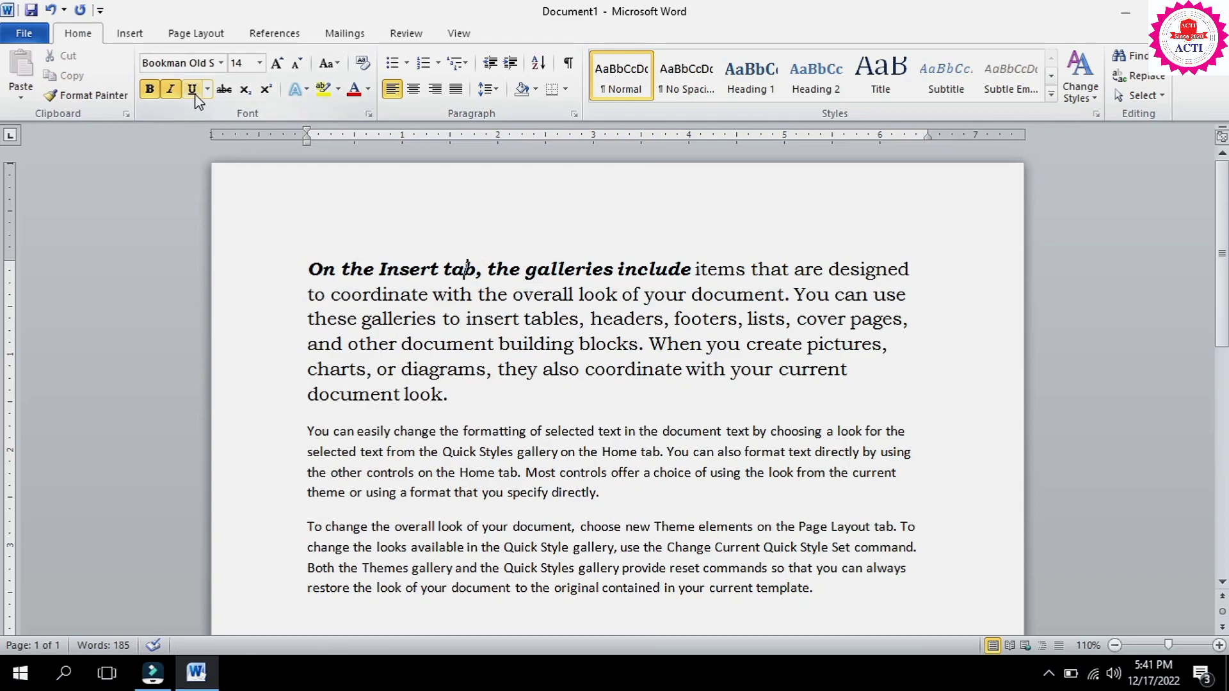
Step: Underline the first paragraph's line "and other document building blocks. When you create pictures,"
left_click_drag(311, 343, 887, 347)
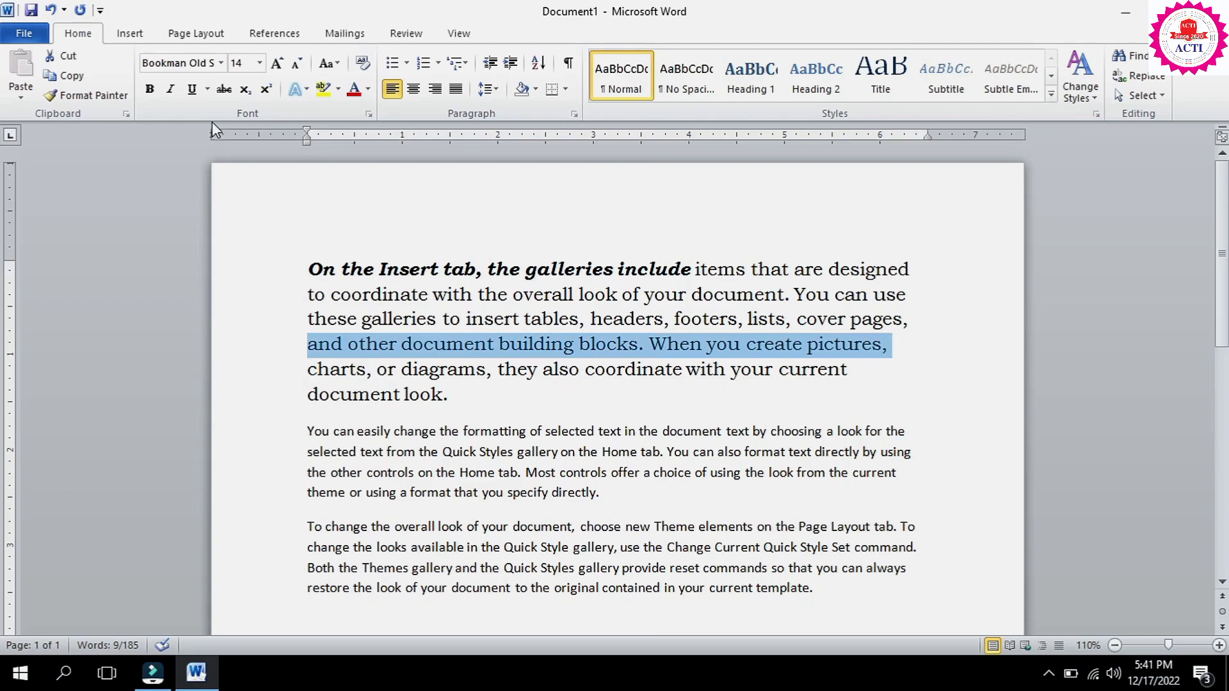
left_click(193, 90)
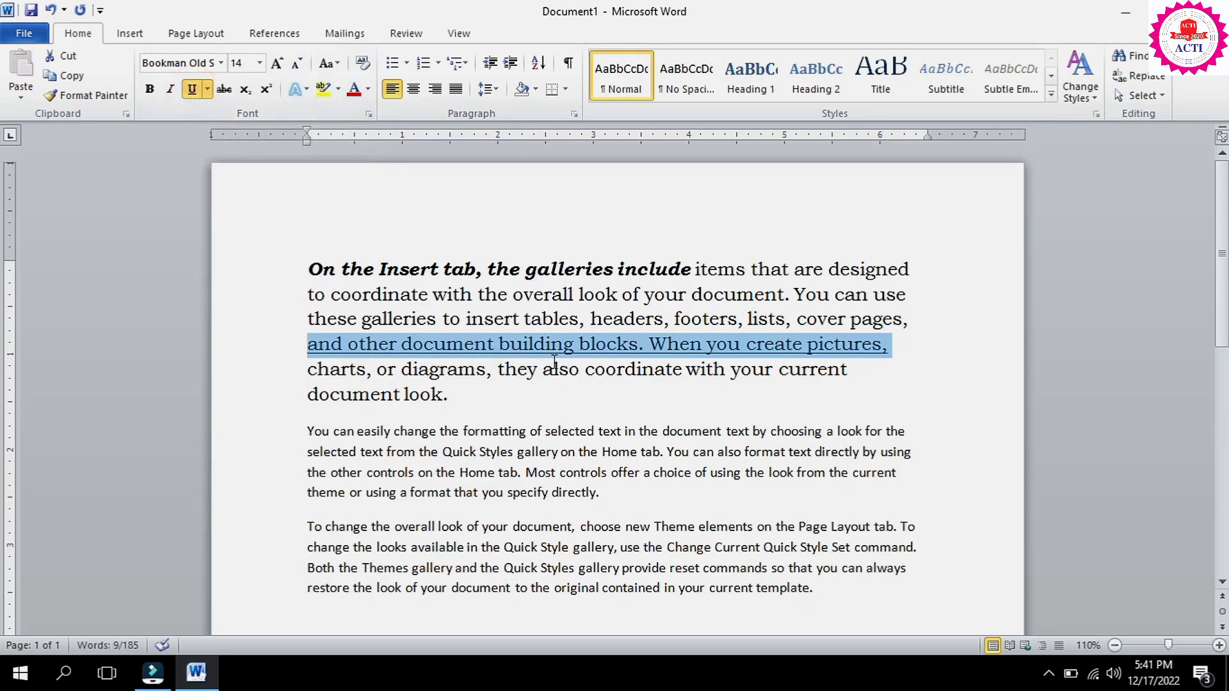
left_click(587, 351)
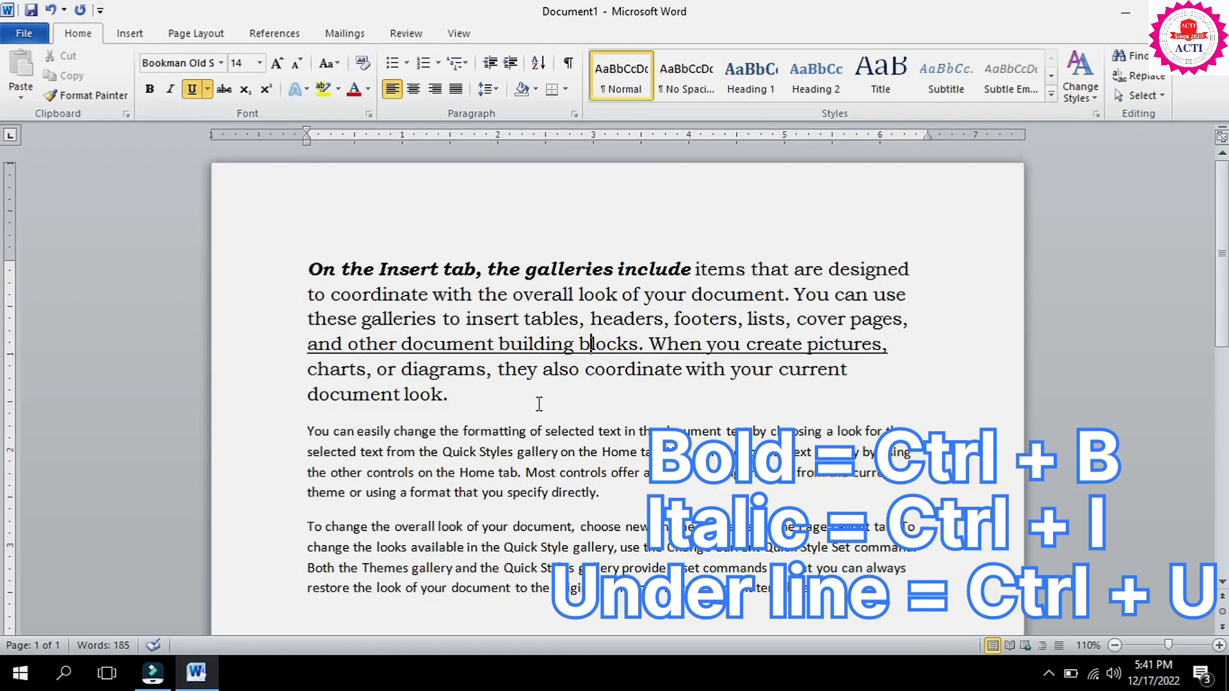
Step: Apply strikethrough to the opening phrase "On the Insert tab, the galleries include"
scroll(539, 403, "down", 5)
left_click(376, 343)
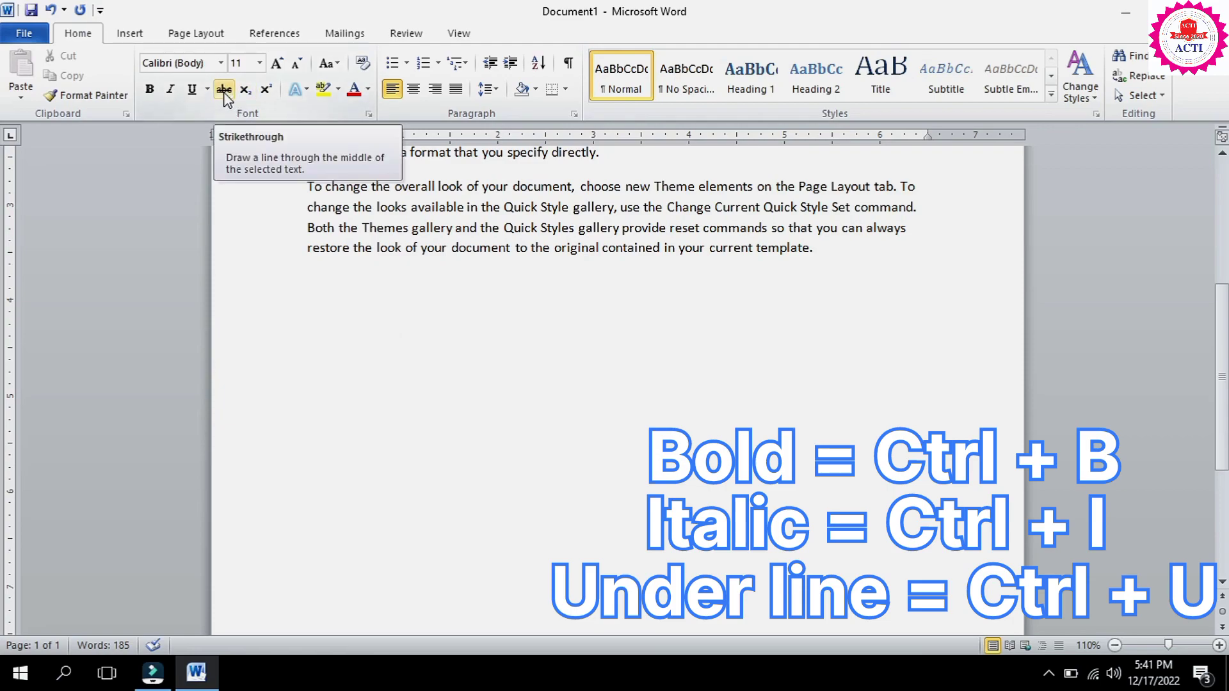
scroll(326, 330, "up", 2)
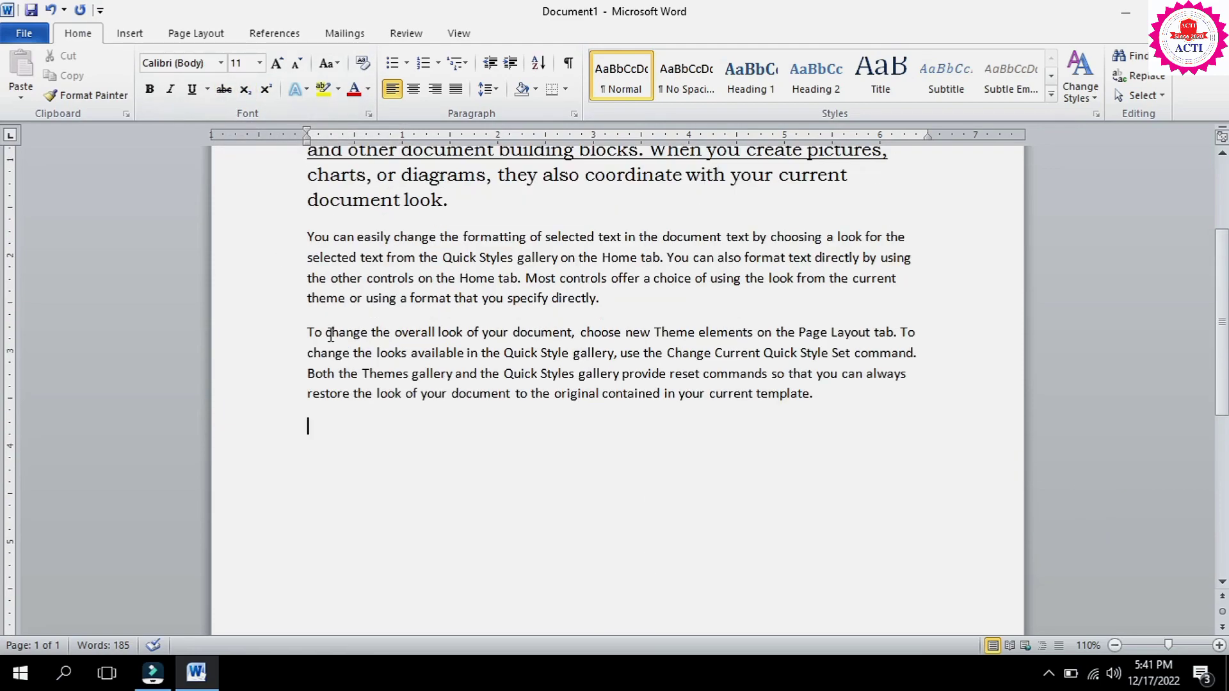
scroll(484, 360, "up", 3)
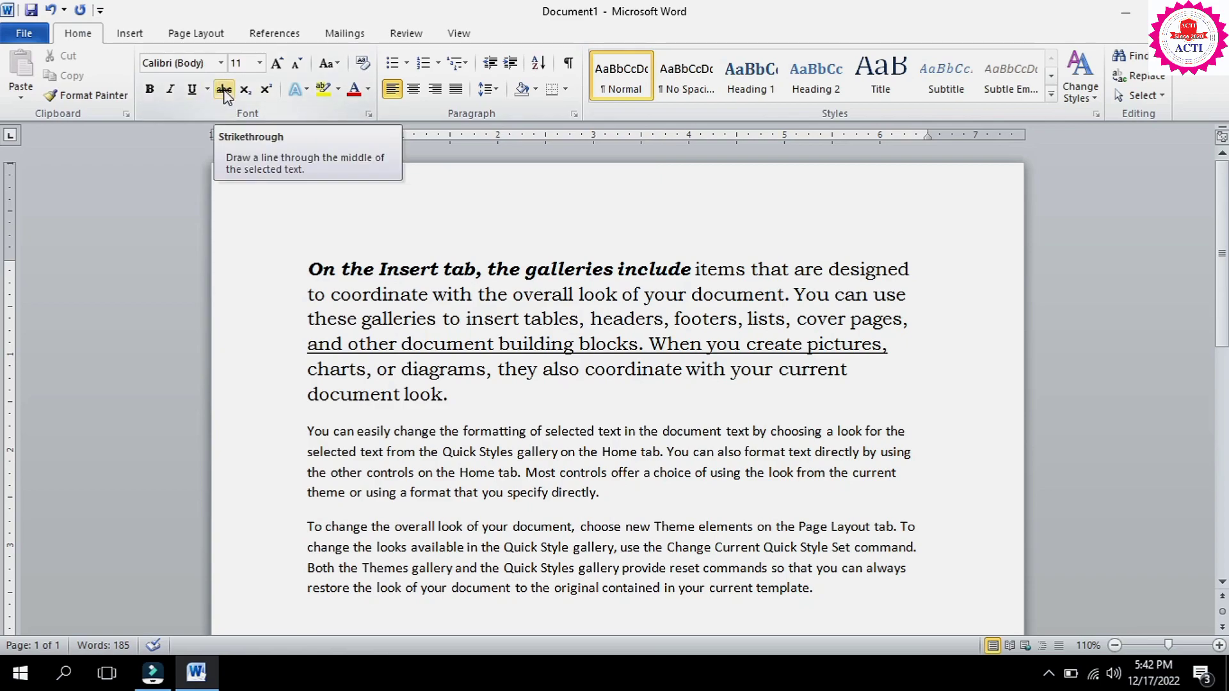
left_click_drag(306, 269, 647, 278)
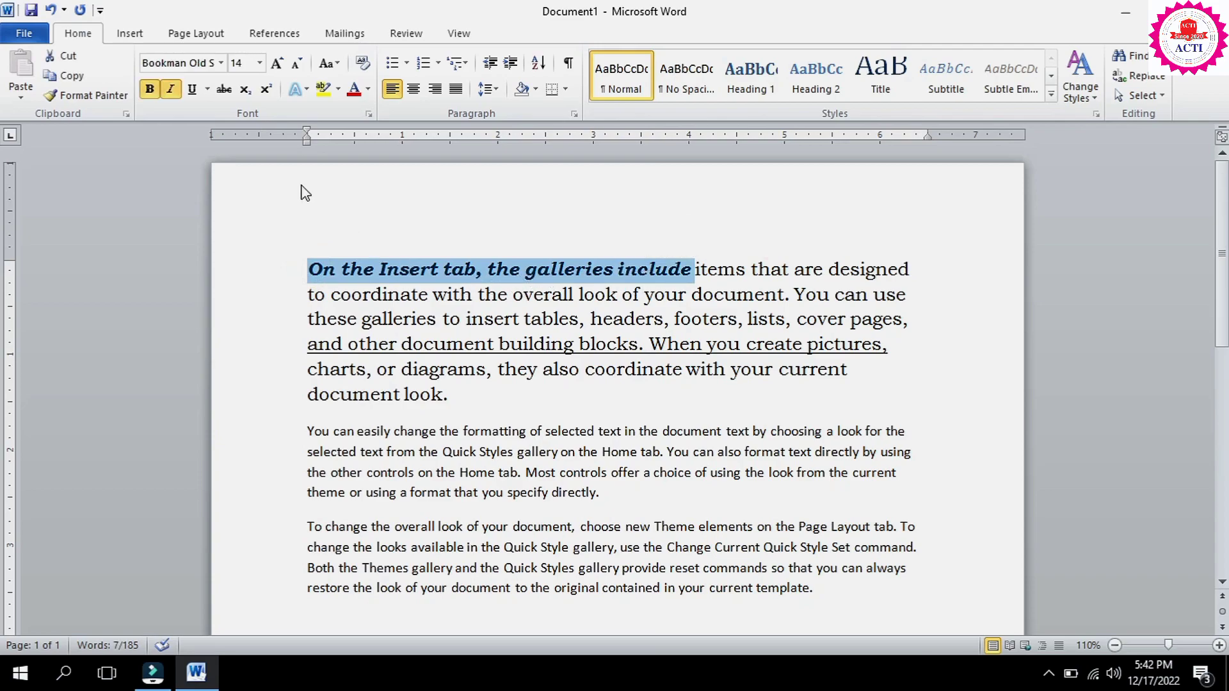
left_click(224, 90)
left_click(528, 277)
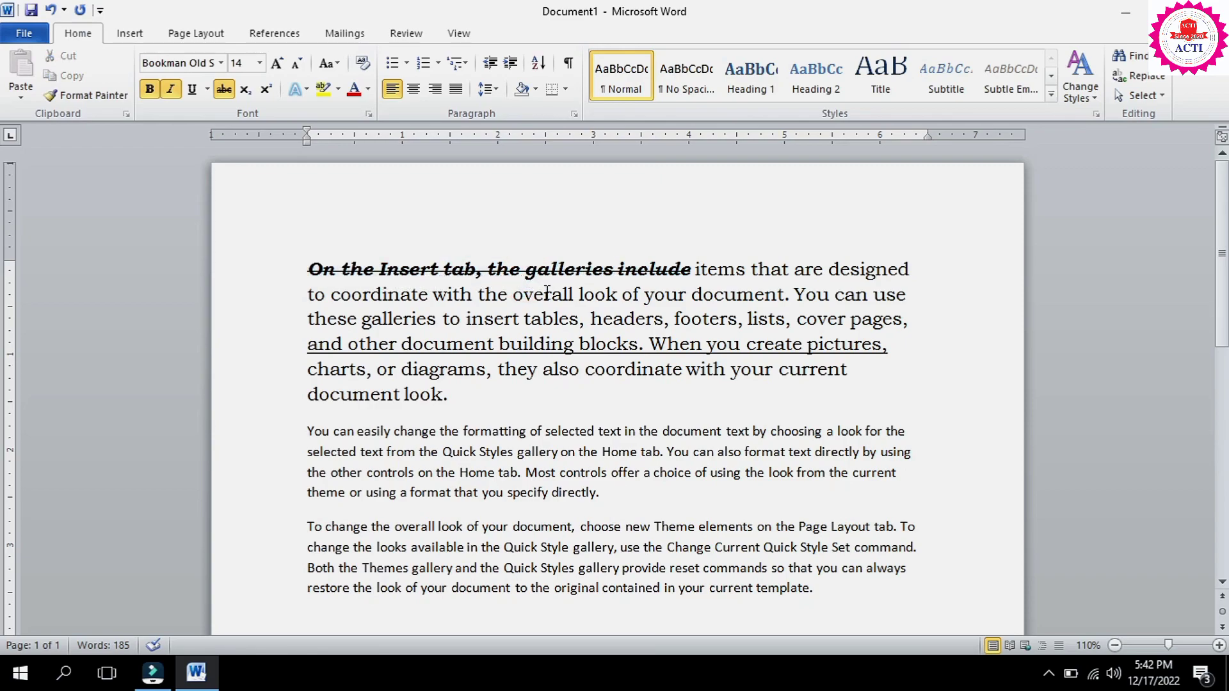
scroll(431, 293, "down", 3)
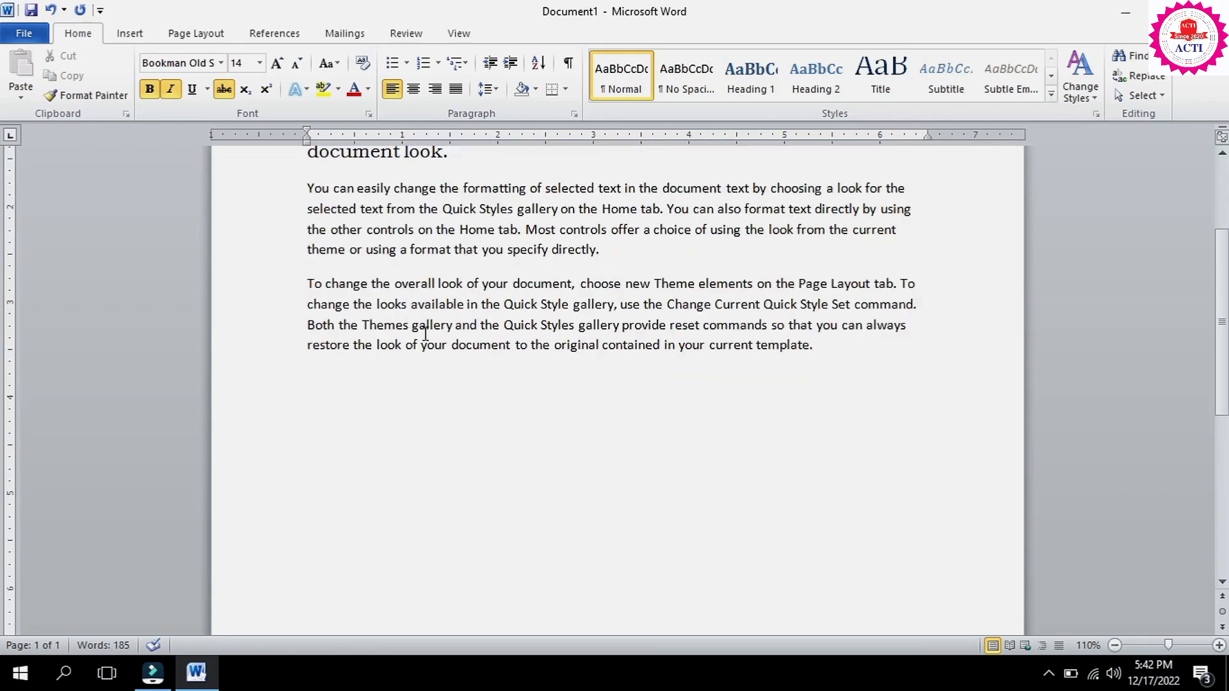
Step: Add a new line reading CH2O below the last paragraph and format its 2 as subscript
left_click(365, 364)
left_click(829, 350)
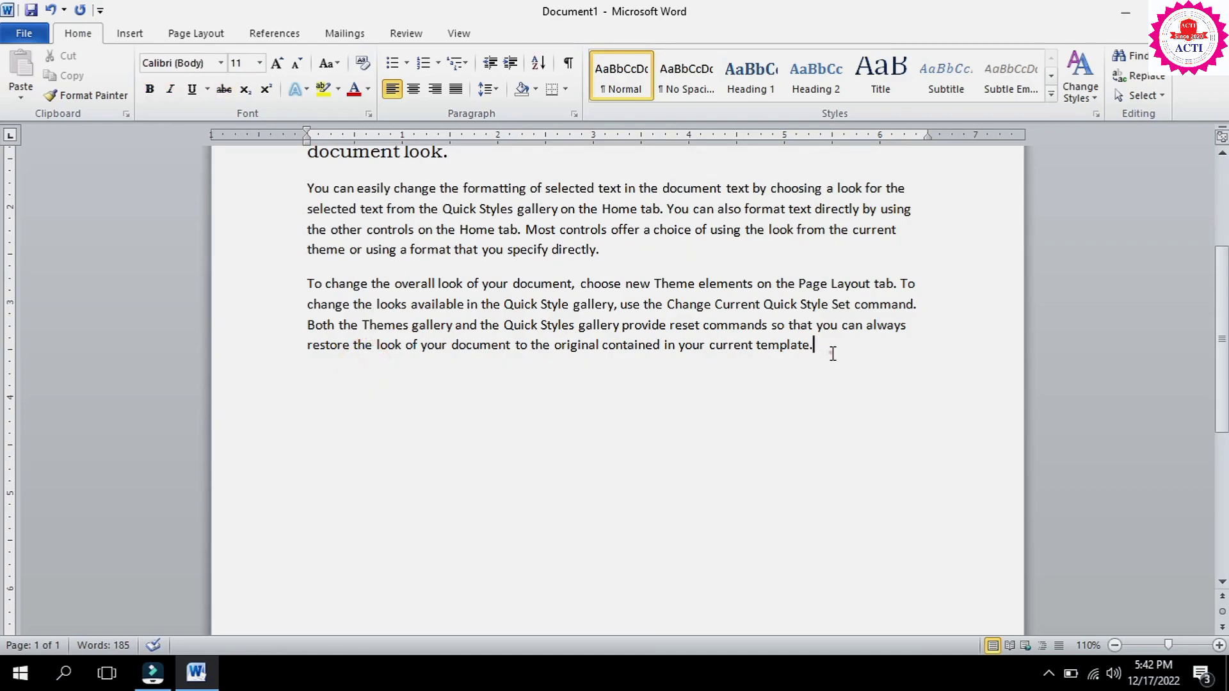
key("Return")
type("CH2O")
key("shift+Left")
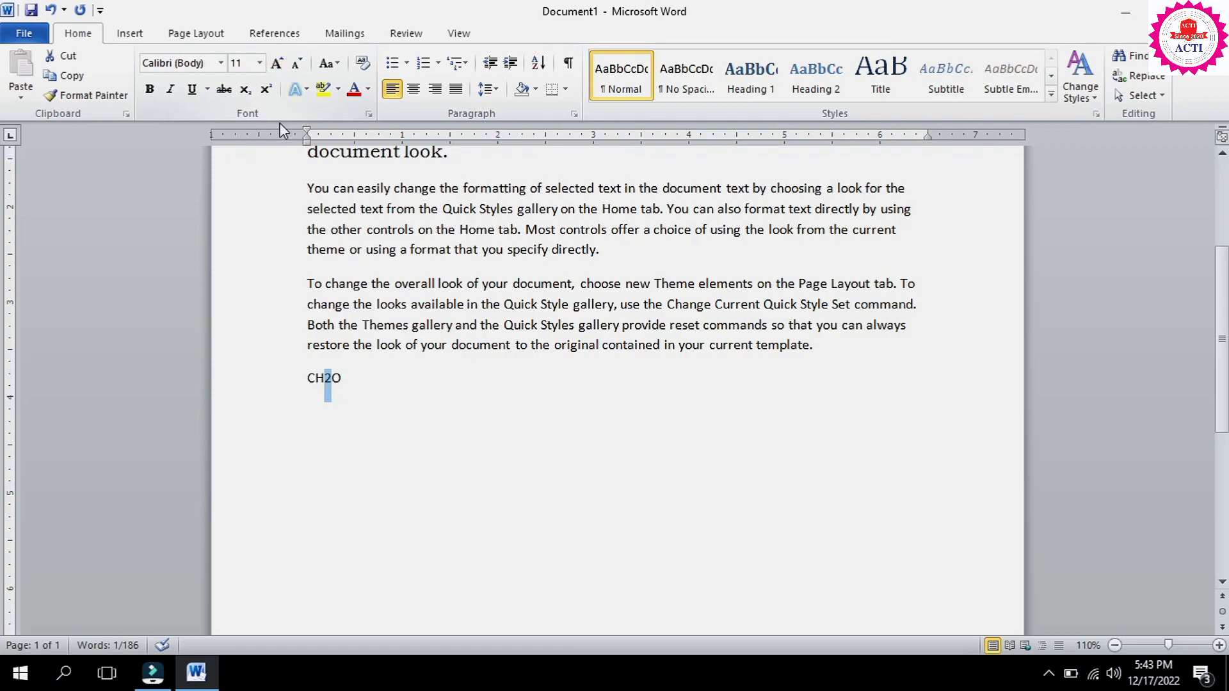
left_click(247, 95)
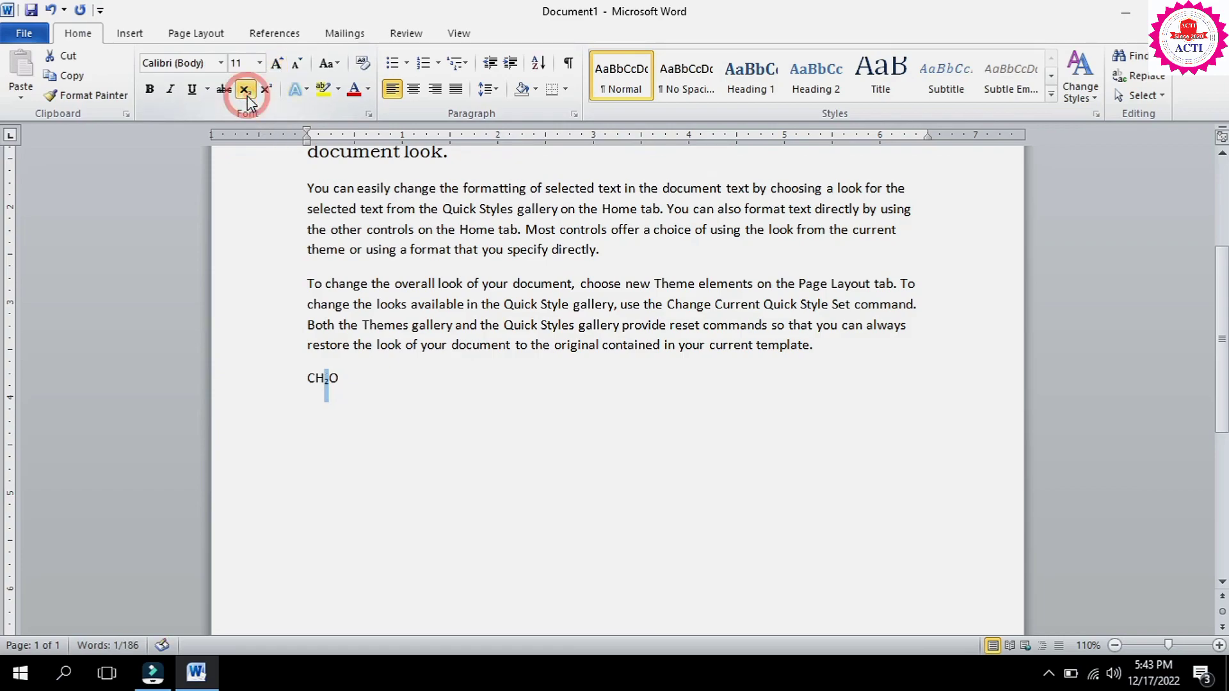
left_click(374, 386)
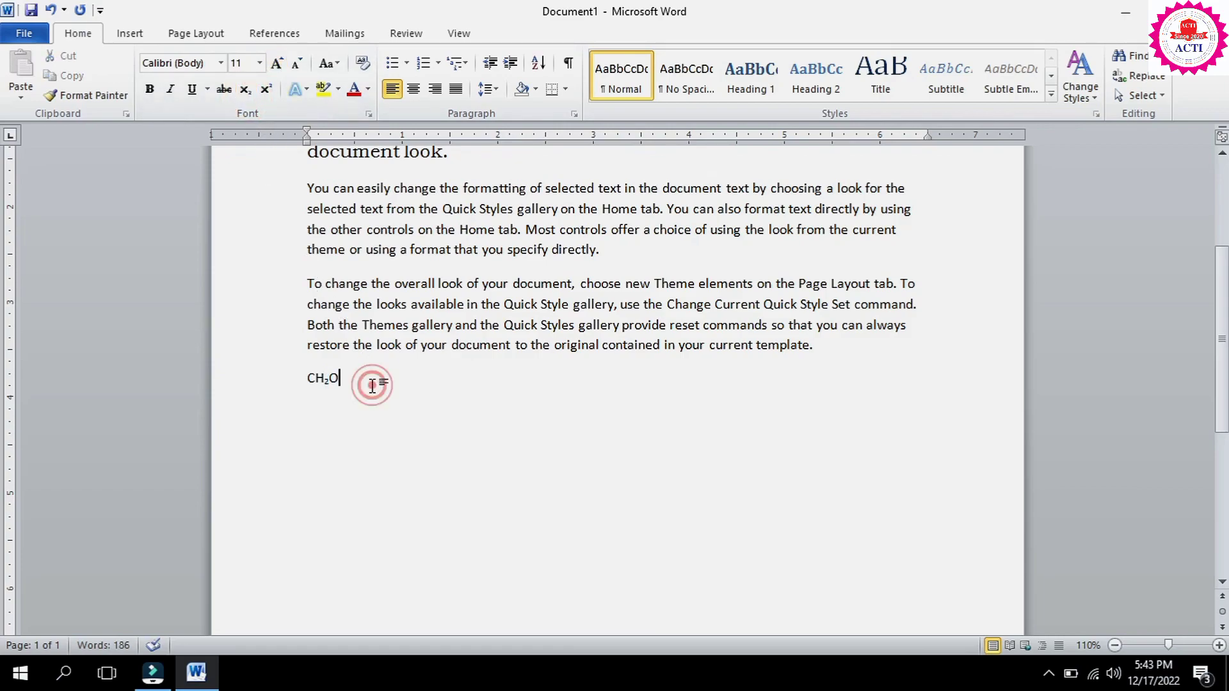
Step: Grow the font of the entire document by one size step
key("ctrl+a")
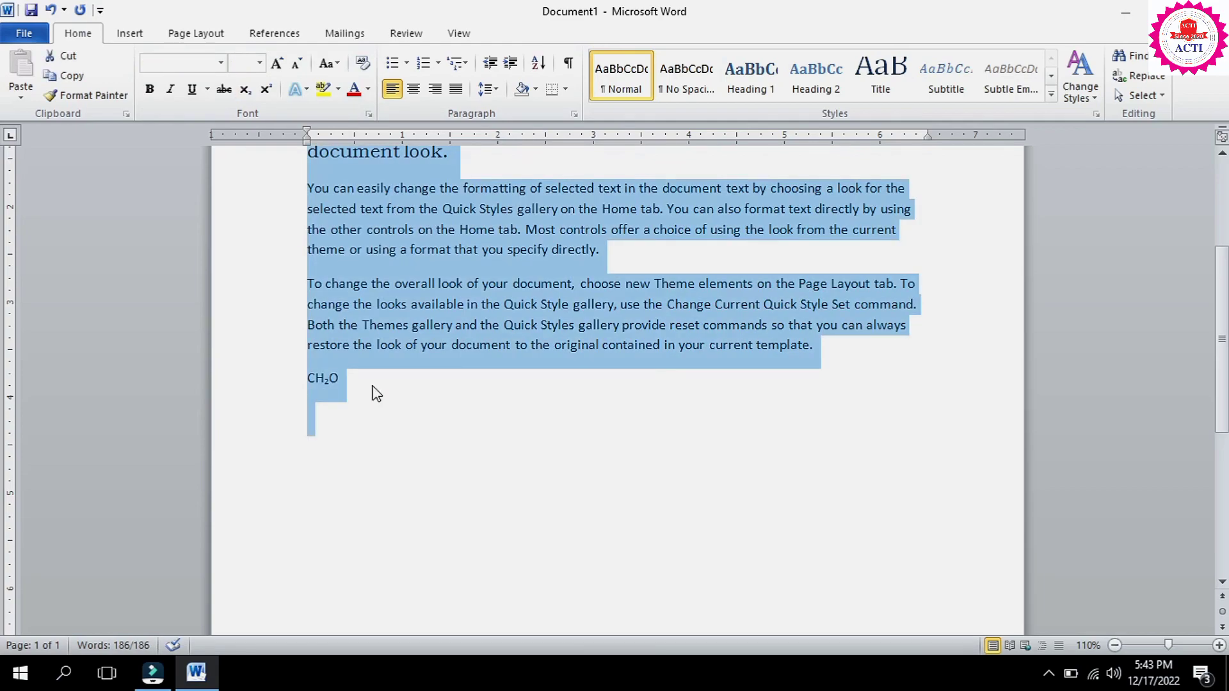
key("ctrl+shift+period")
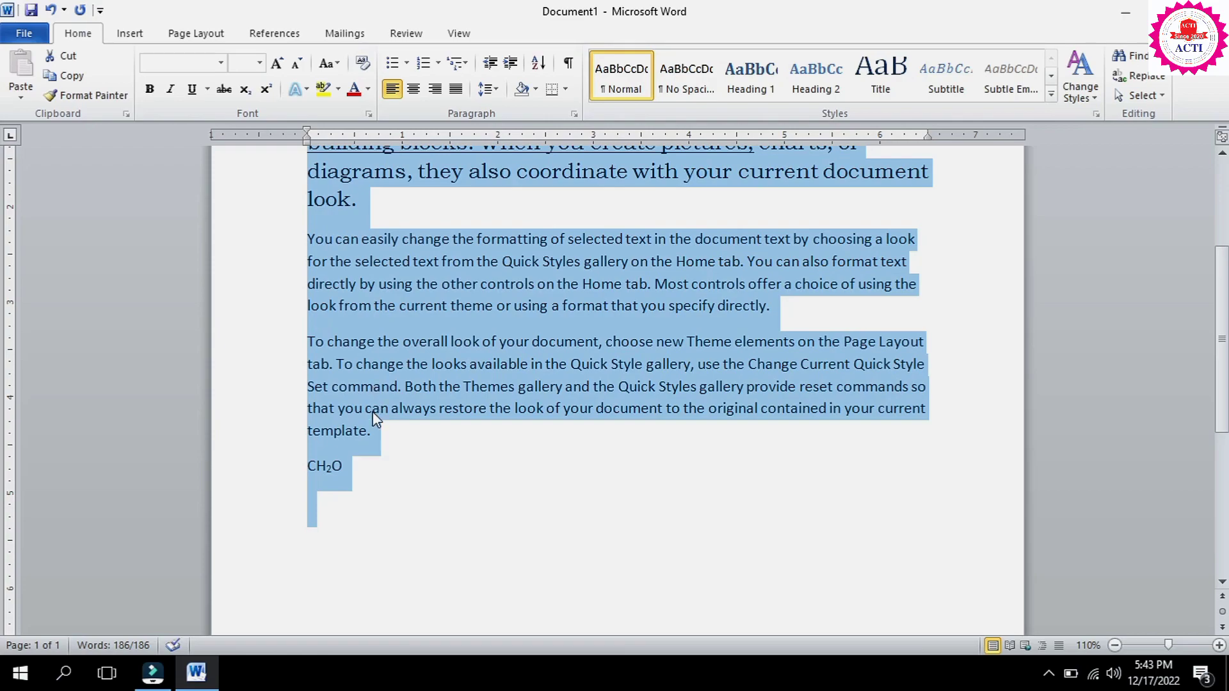
left_click(381, 451)
scroll(344, 473, "up", 1)
scroll(339, 448, "down", 2)
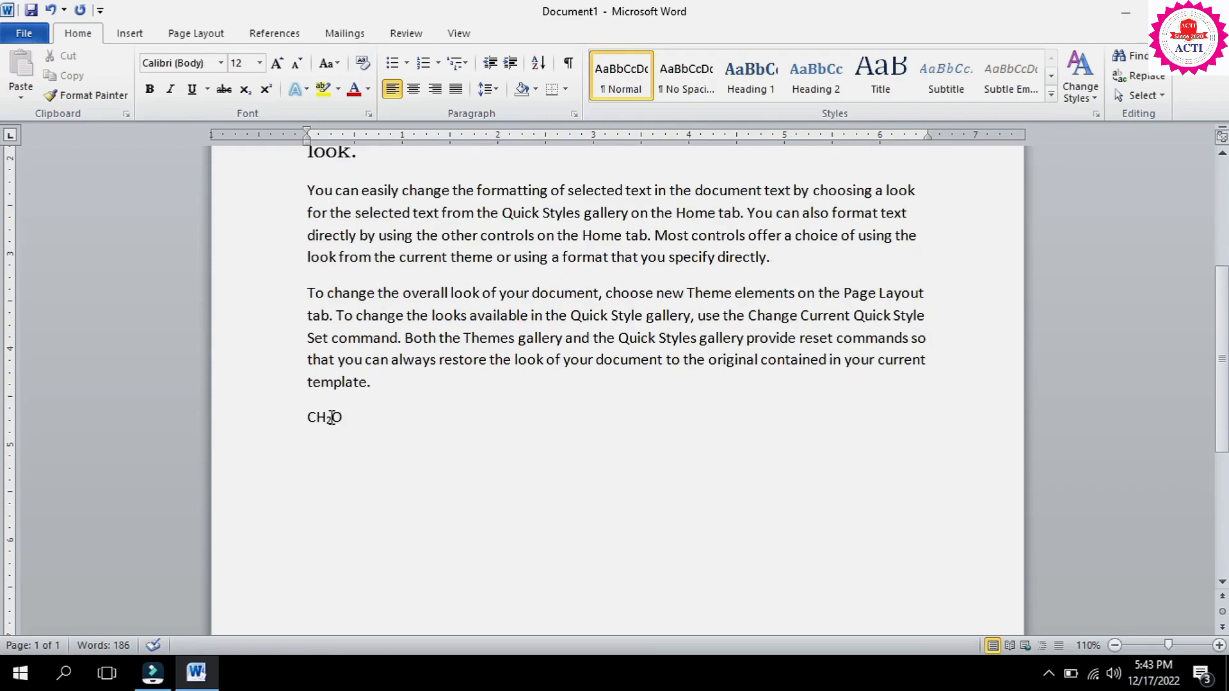
Step: Add a line reading 10th below the CH2O formula and format its "th" as superscript
left_click(351, 417)
key("Return")
type("10th")
key("shift+Left")
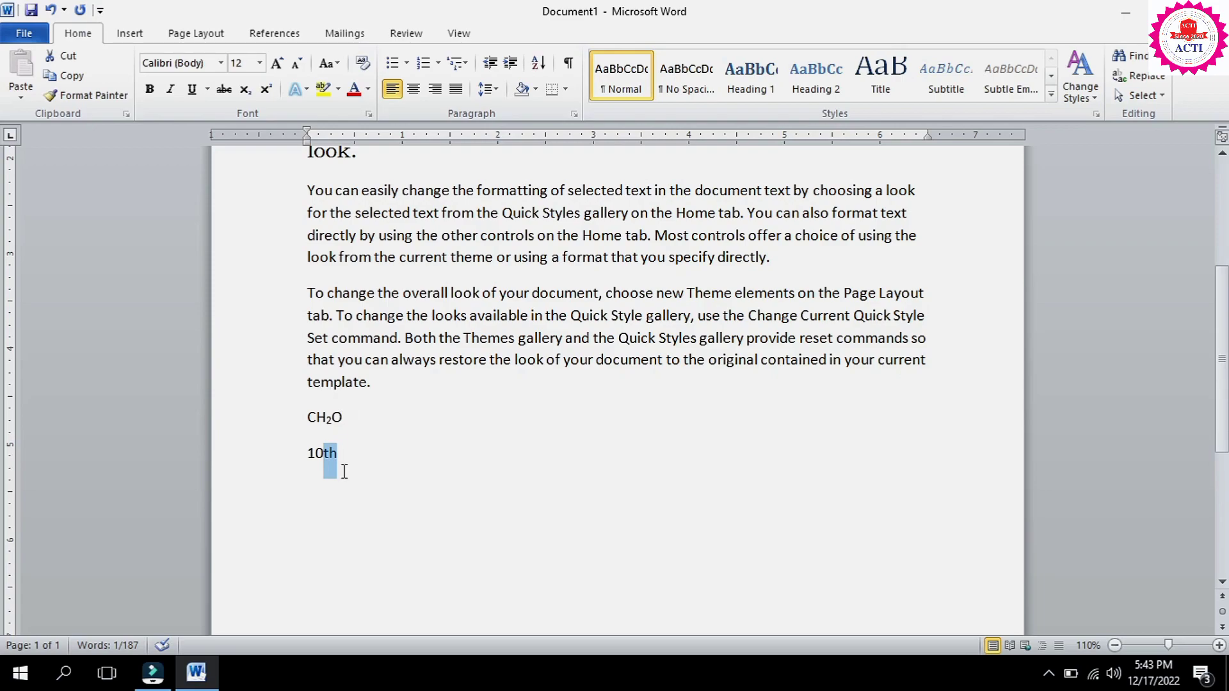
left_click(328, 451)
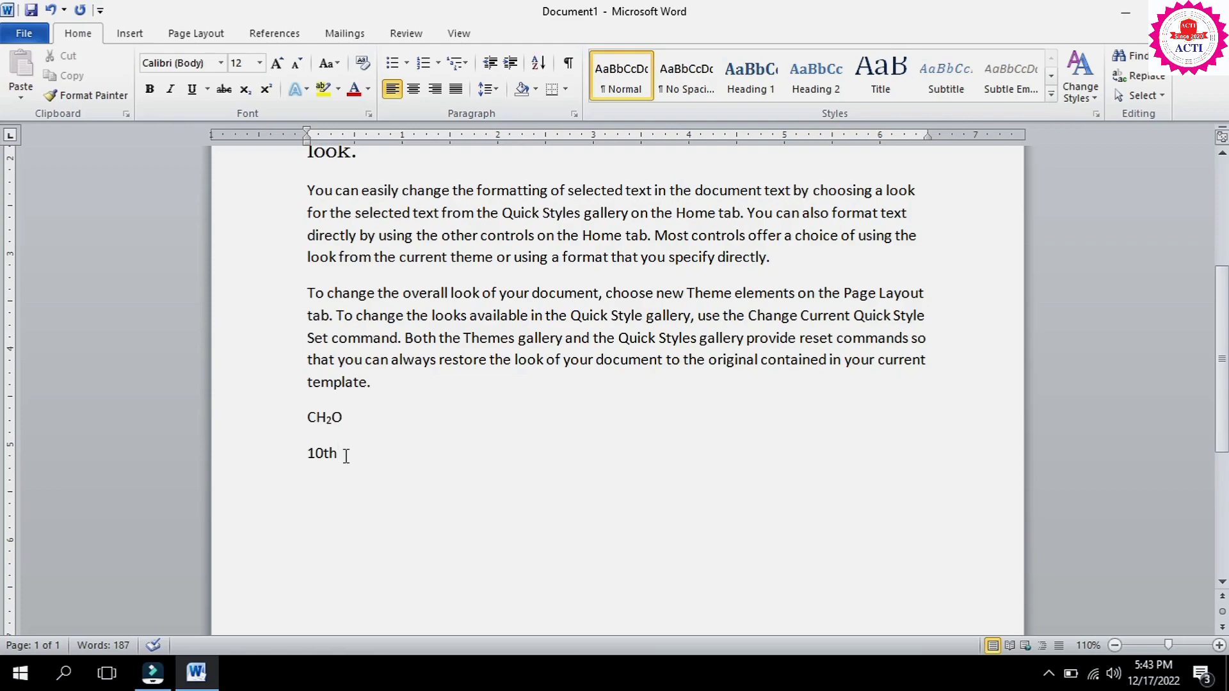
left_click_drag(337, 452, 324, 460)
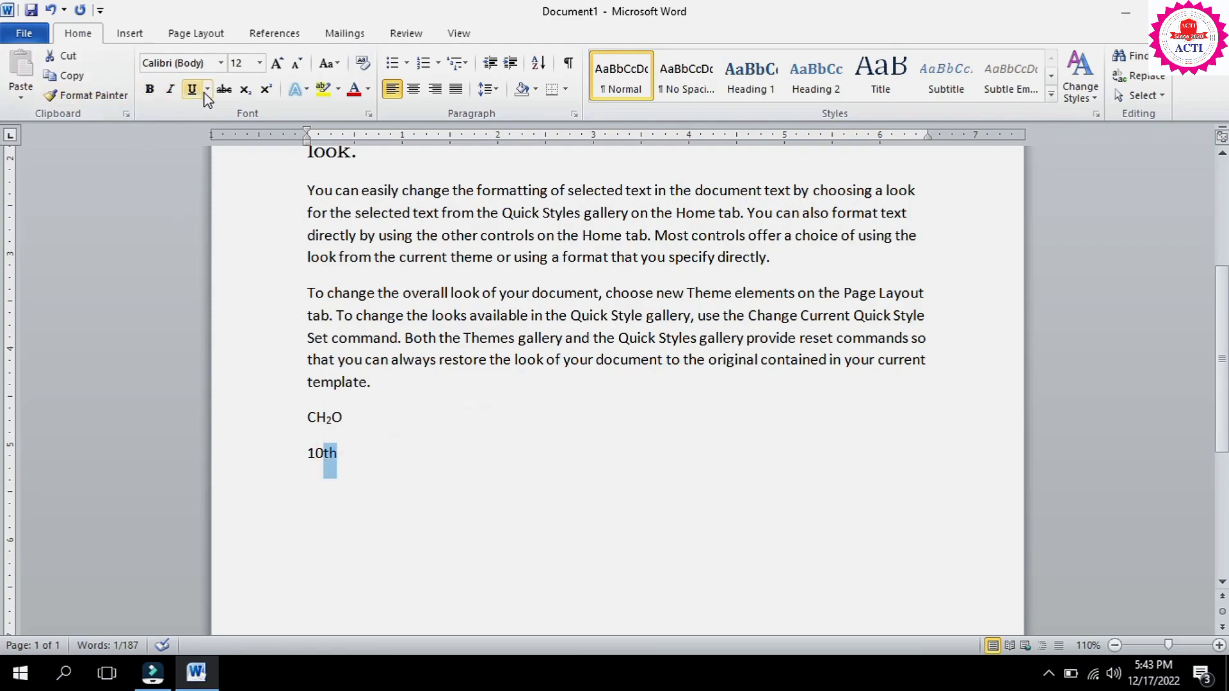
left_click(266, 90)
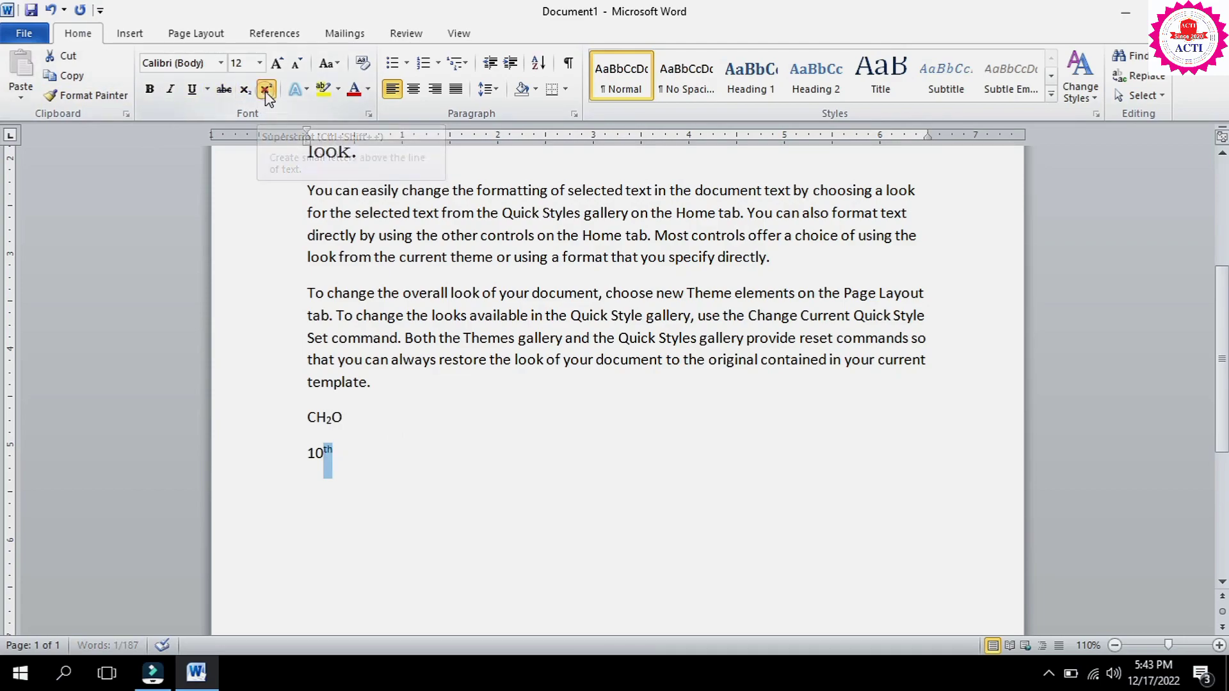
left_click(353, 447)
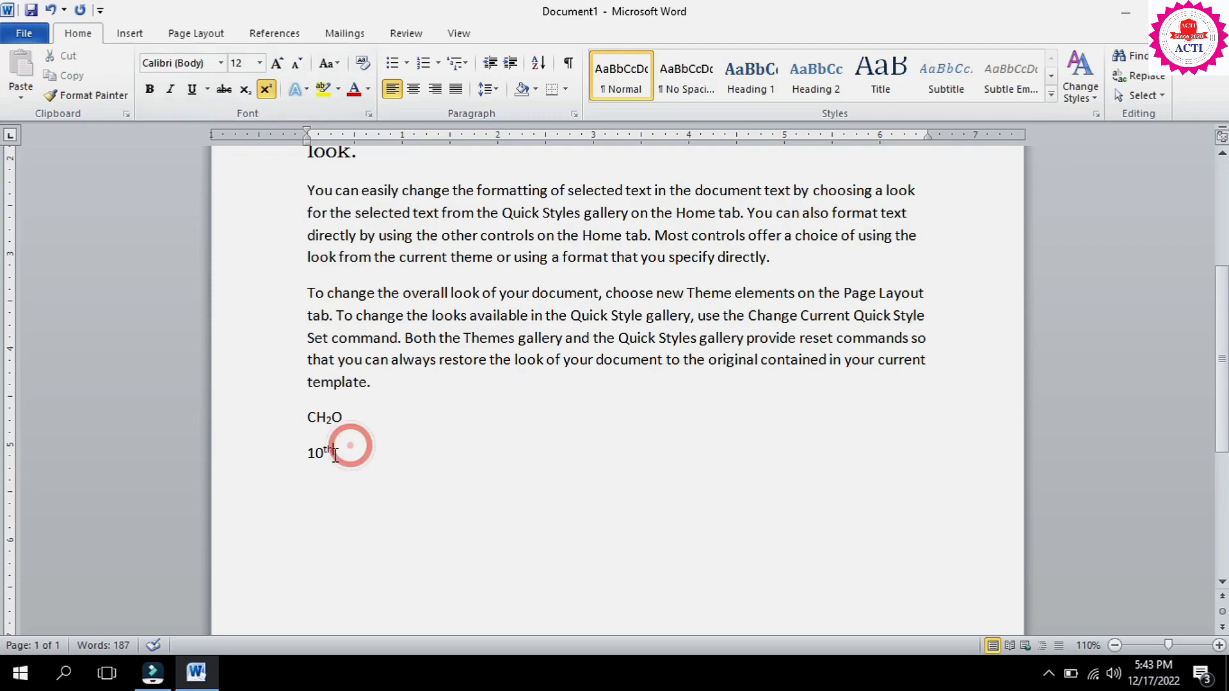
Step: Grow the font of the CH2O and 10th lines to 24 pt
left_click_drag(294, 414, 350, 462)
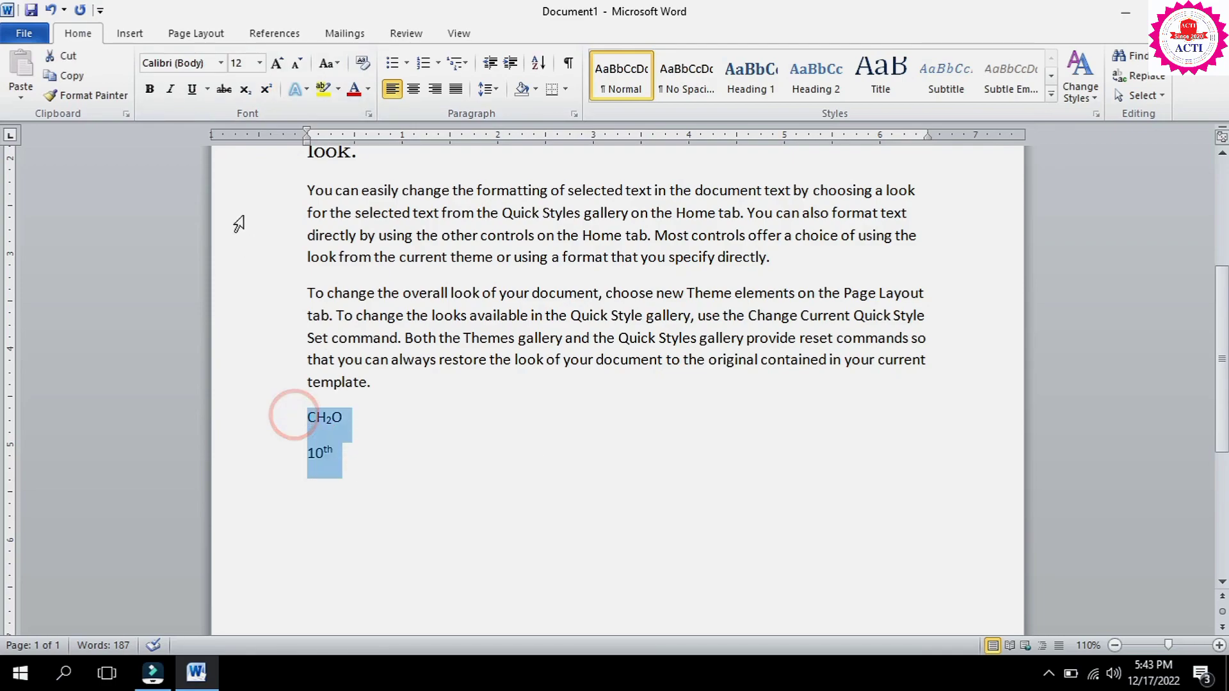
left_click(276, 64)
left_click(276, 64)
left_click(276, 64)
left_click(277, 64)
left_click(276, 64)
left_click(277, 64)
left_click(396, 447)
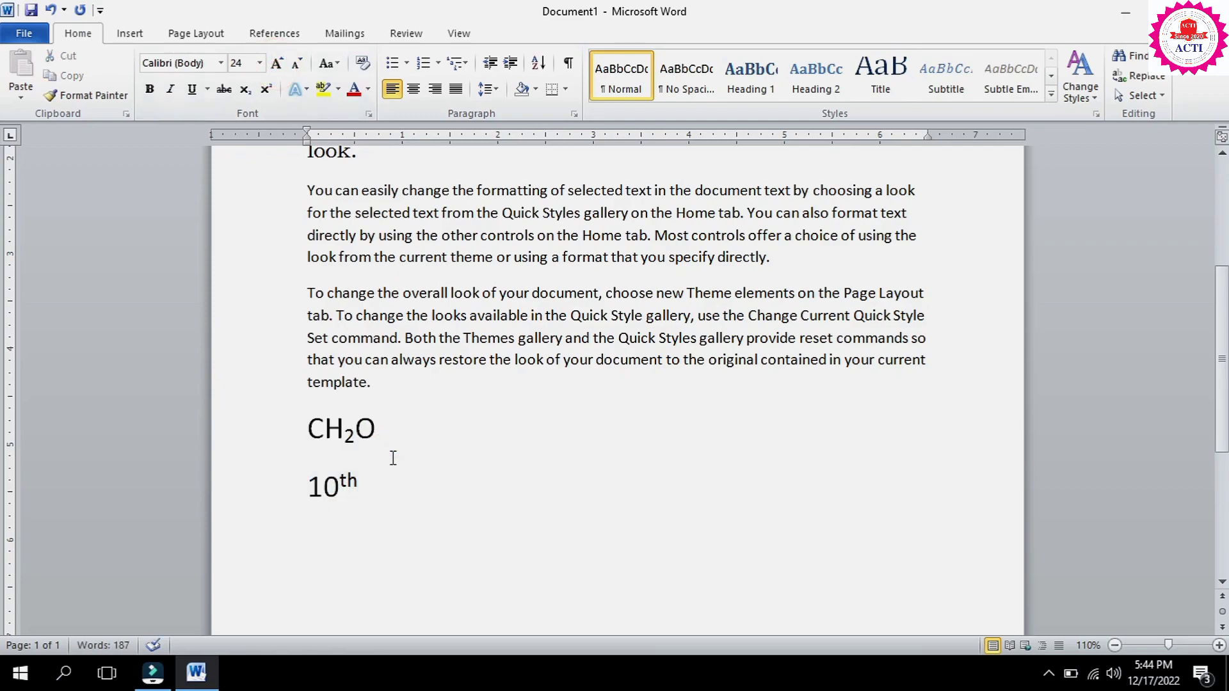
Step: Turn off superscript at the end of the 10th line and start a new line
left_click(369, 487)
left_click(266, 89)
key("Return")
Step: Split the second paragraph after the words "You can easily change the"
scroll(456, 357, "up", 3)
scroll(456, 357, "up", 2)
scroll(474, 371, "down", 2)
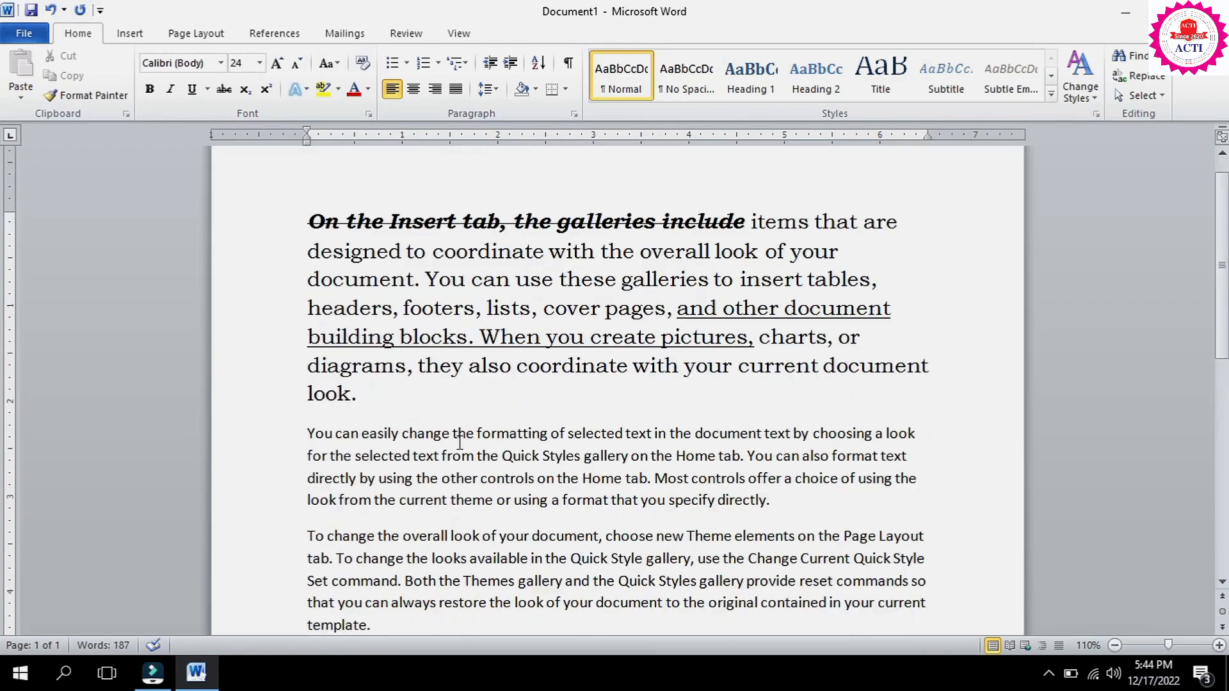
left_click(474, 384)
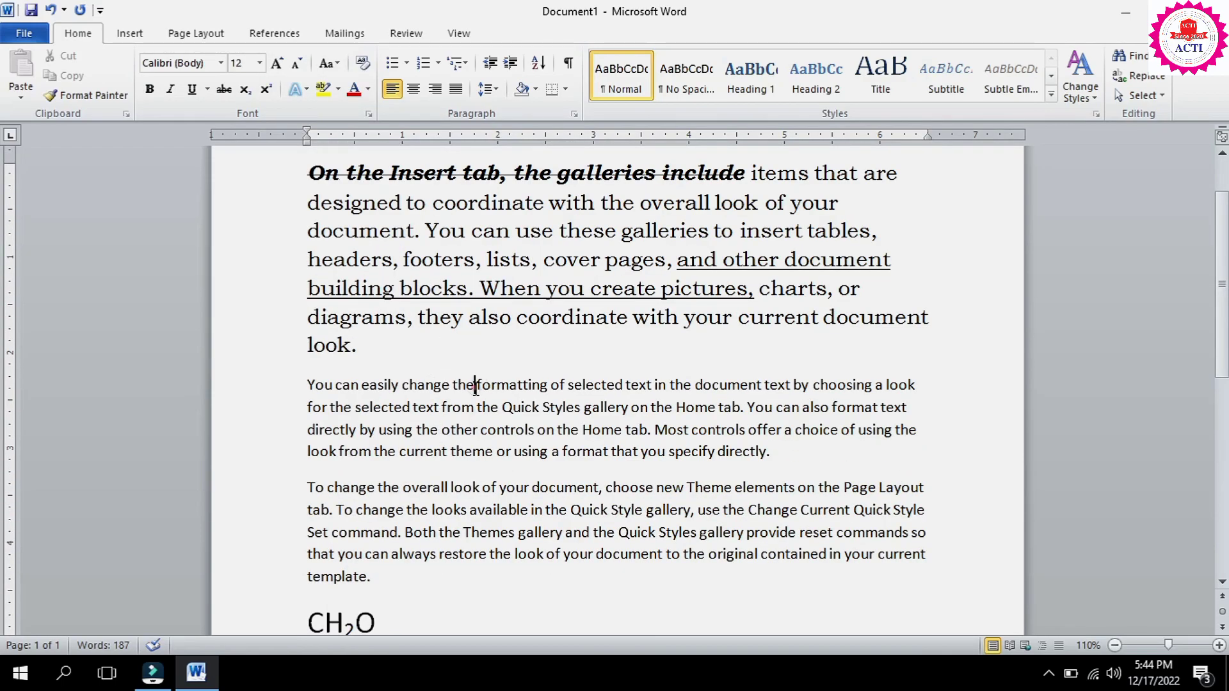
key("Return")
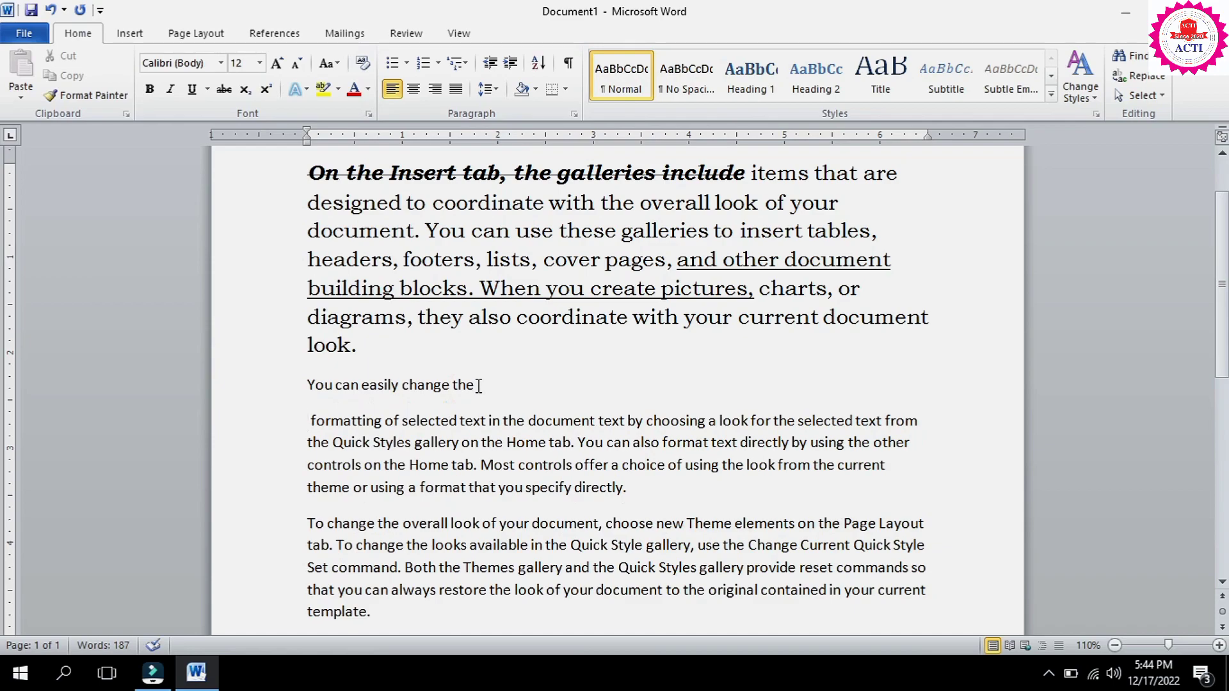
Step: Apply the blue-outlined text effect from the gallery's third row to the line "You can easily change the"
left_click_drag(479, 386, 310, 392)
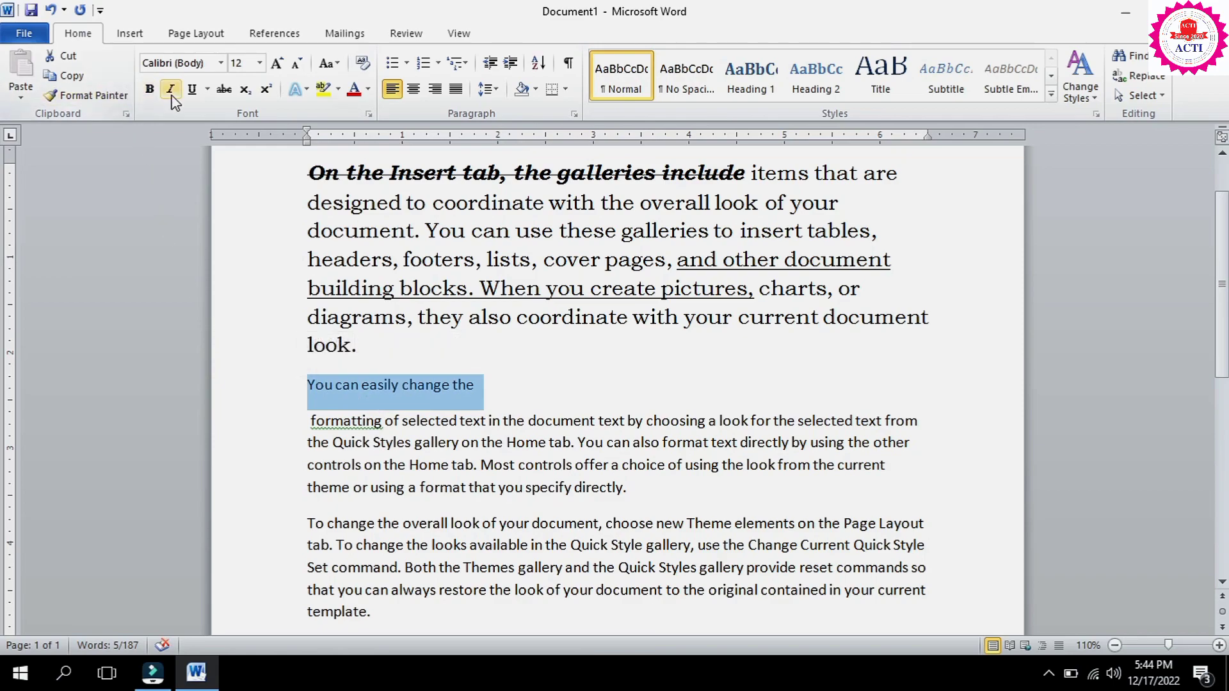
left_click(306, 89)
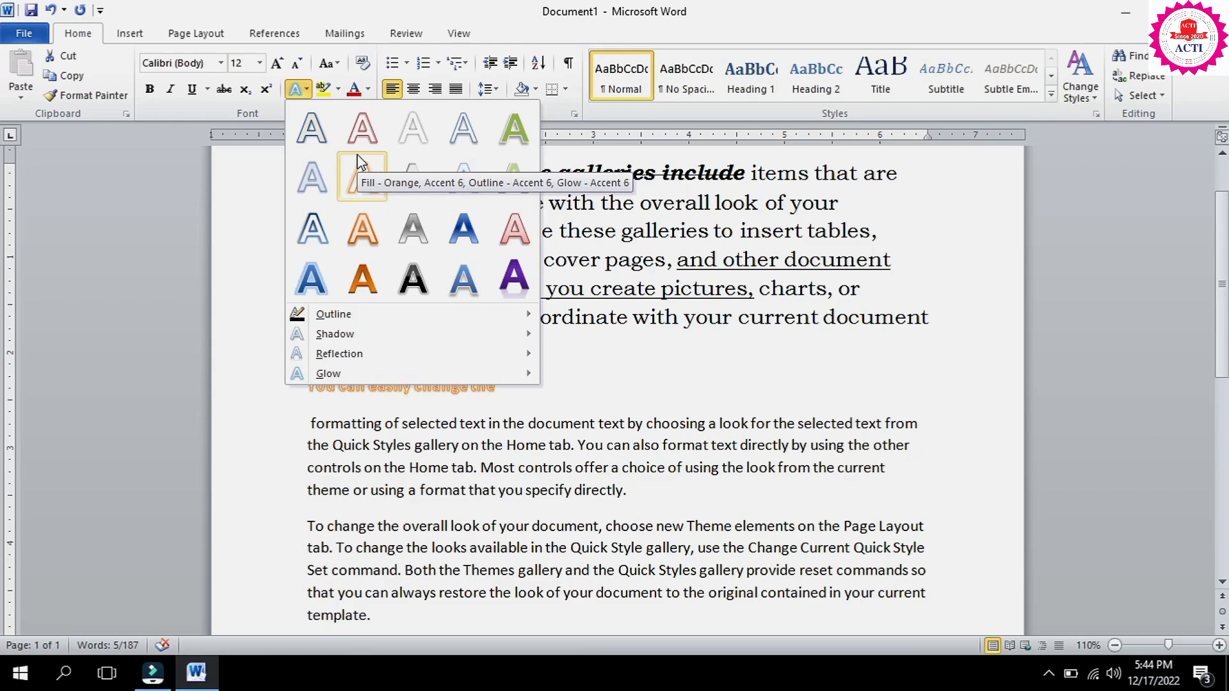
left_click(320, 225)
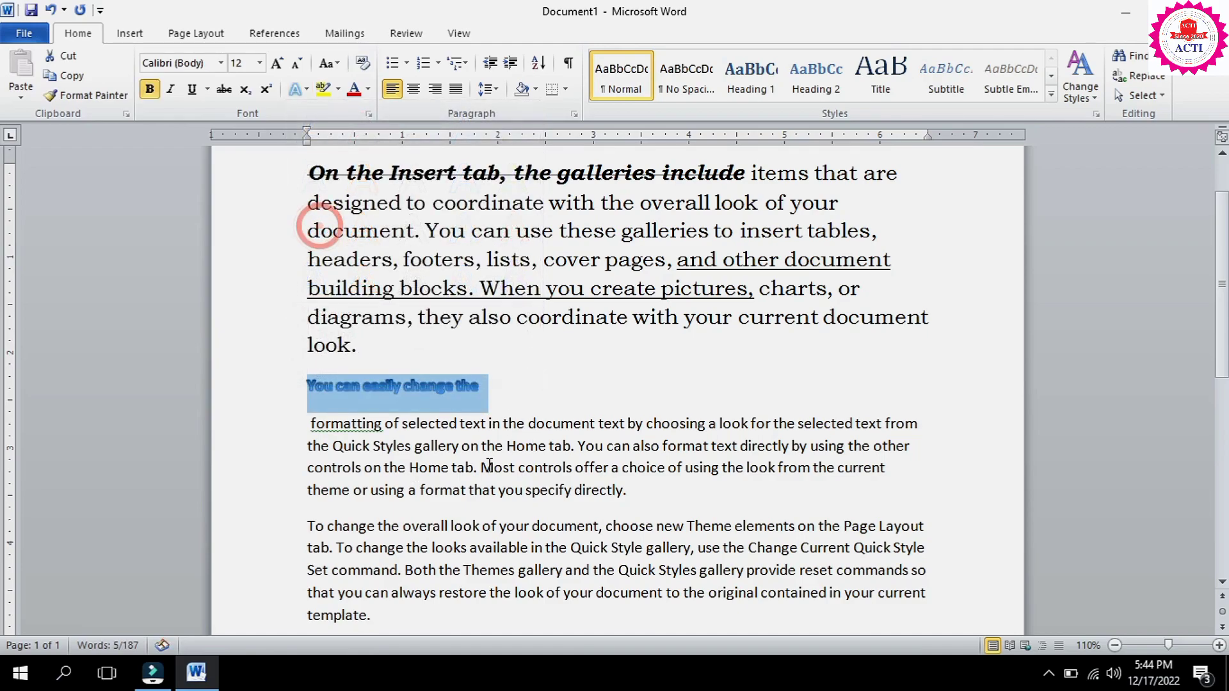
scroll(442, 447, "down", 4)
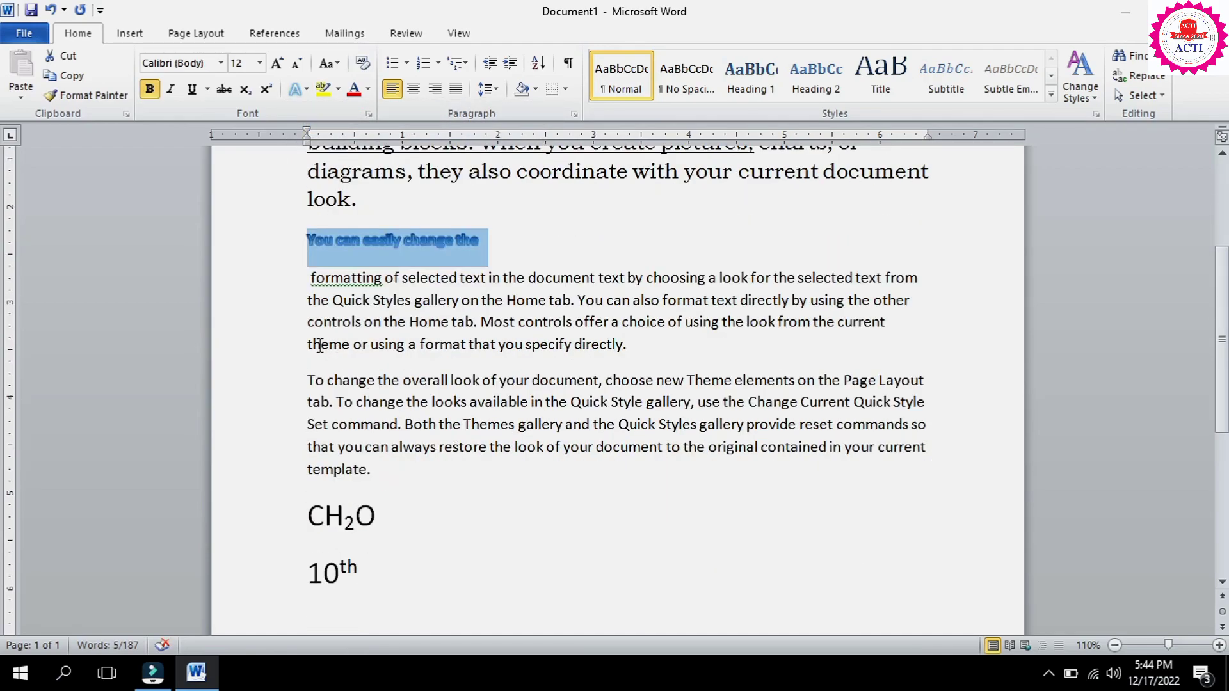
left_click(324, 324)
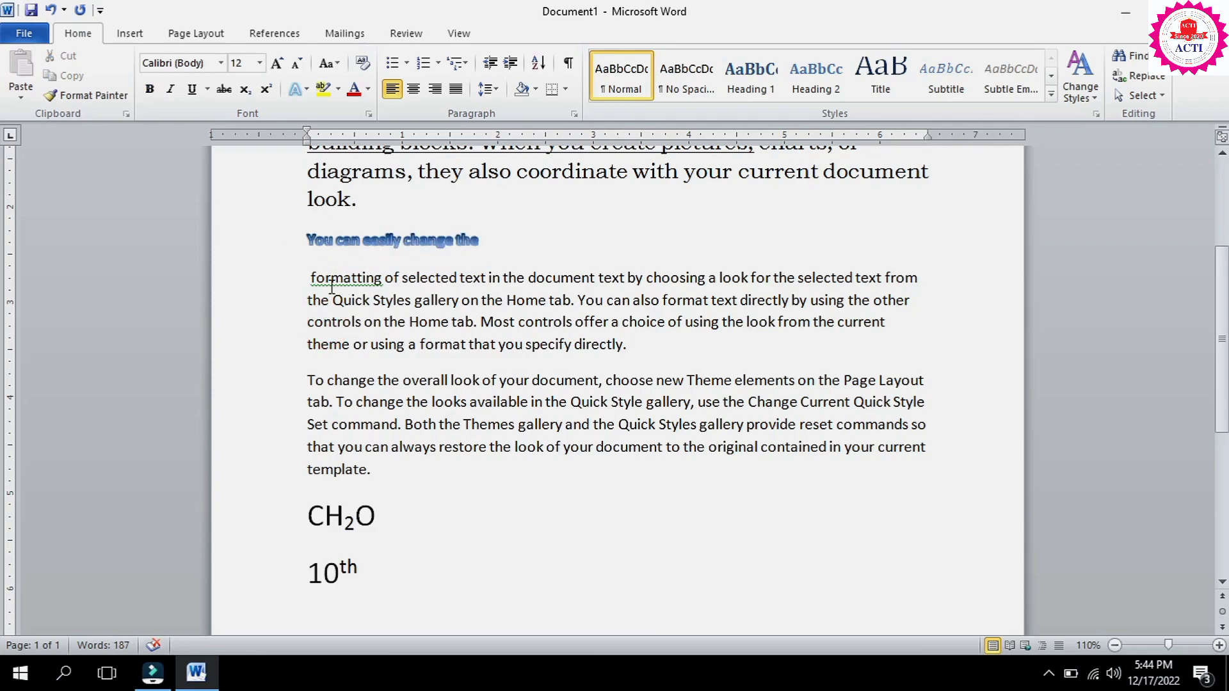
Step: Apply the same blue-outlined text effect to the paragraph starting "formatting of selected text"
left_click_drag(309, 279, 650, 354)
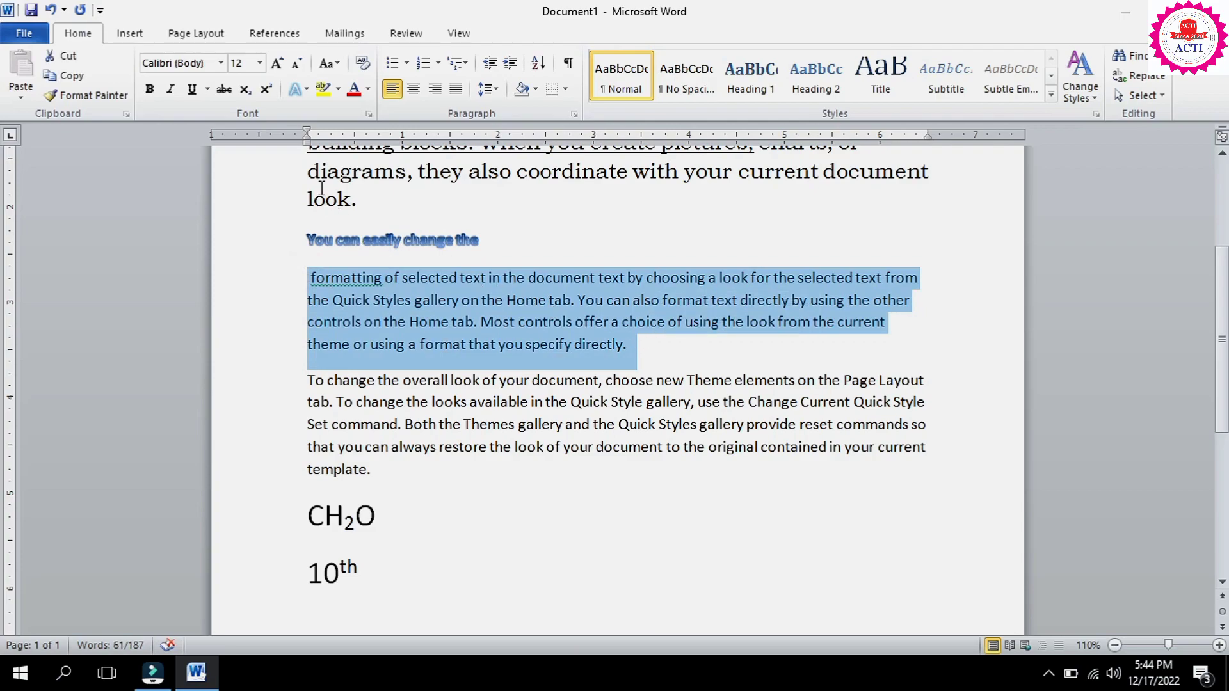
left_click(307, 89)
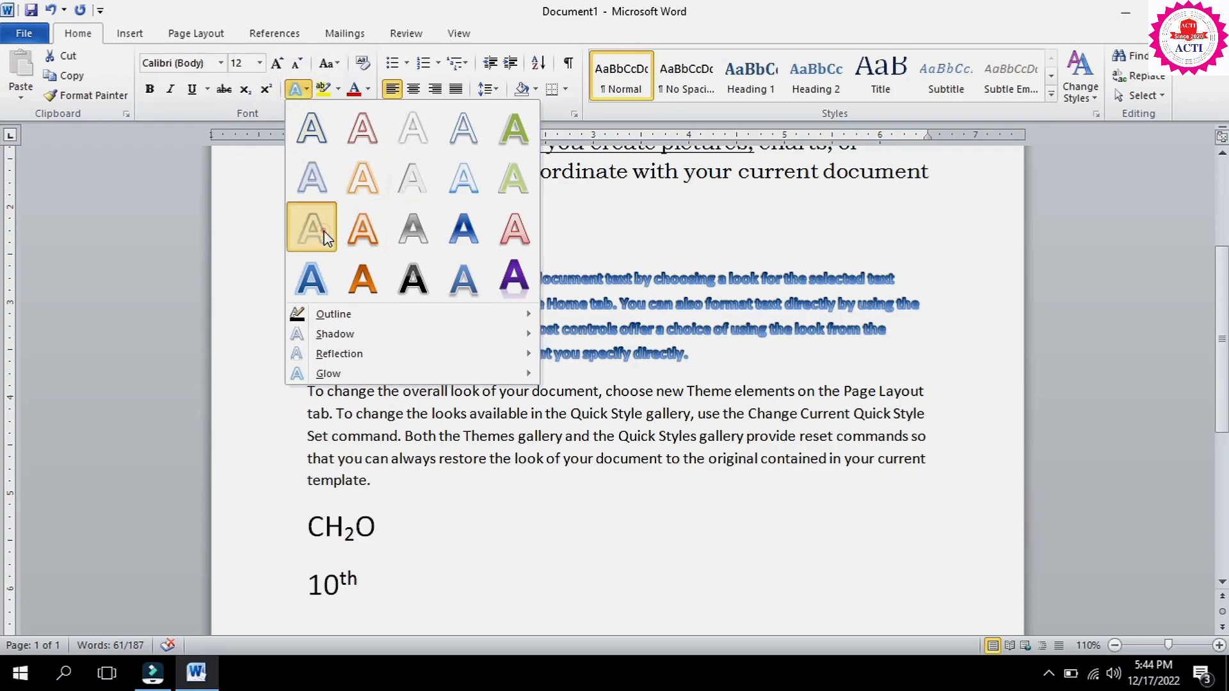
left_click(324, 228)
left_click(569, 329)
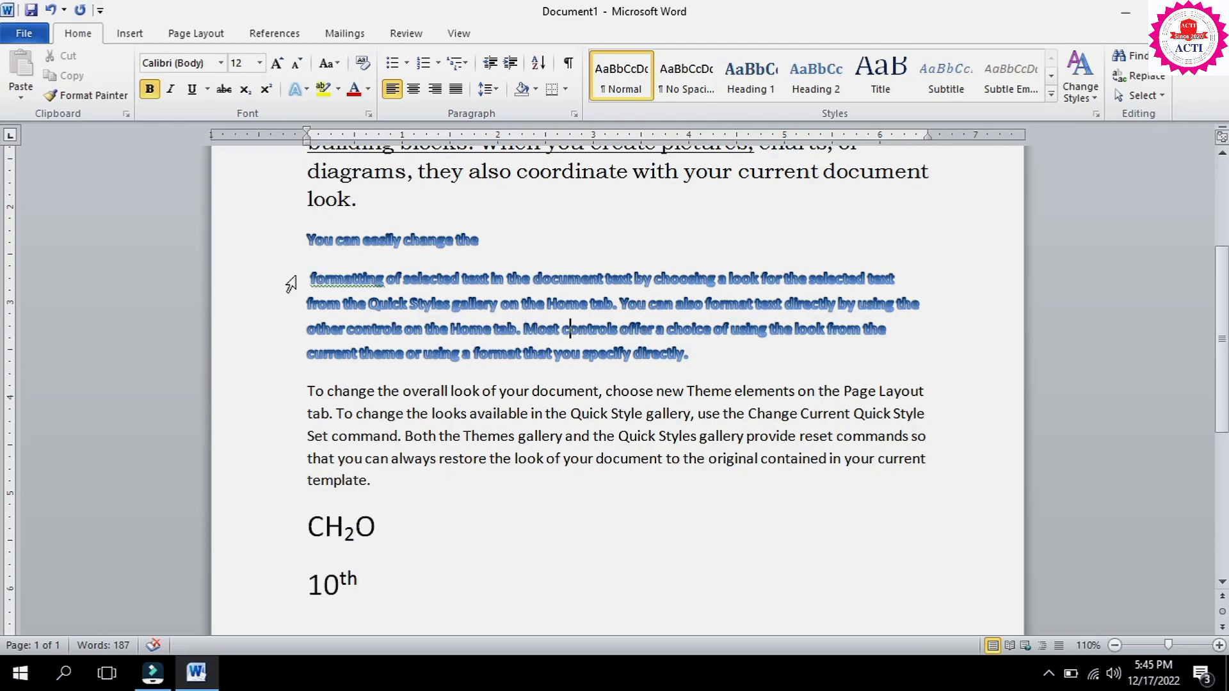
Step: Examine the outline and reflection text effect options for the paragraph starting "formatting of selected text"
left_click_drag(303, 277, 314, 277)
left_click_drag(403, 309, 702, 368)
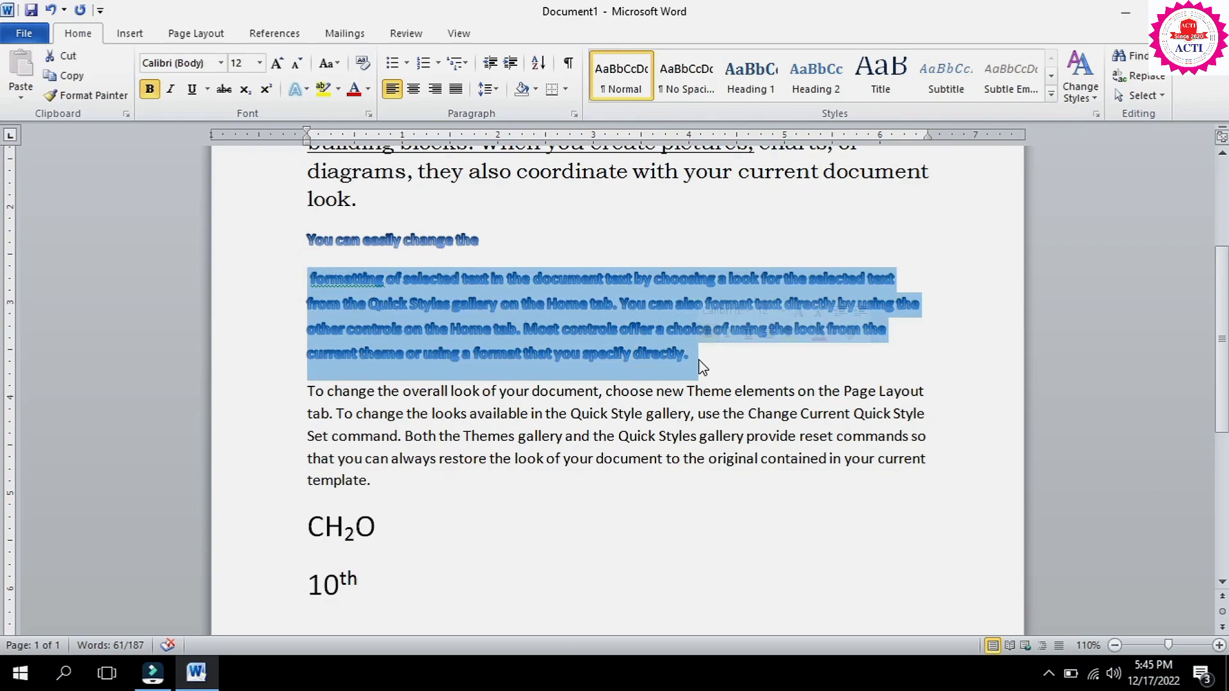
left_click(307, 93)
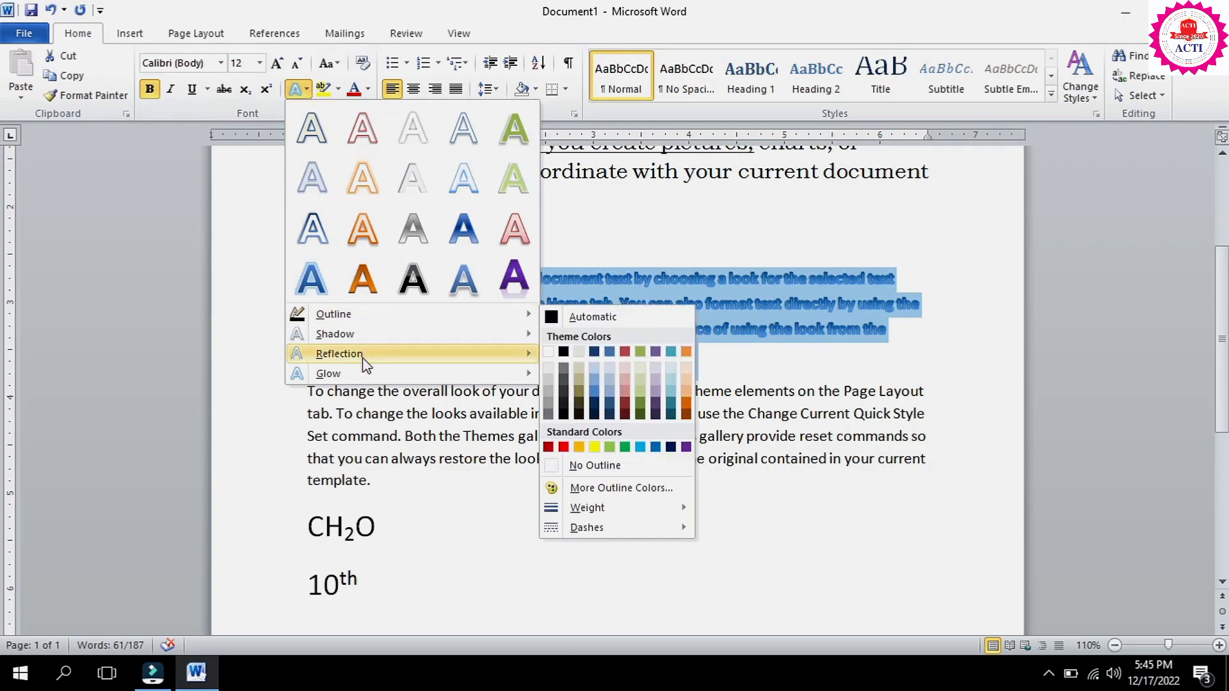
left_click(620, 225)
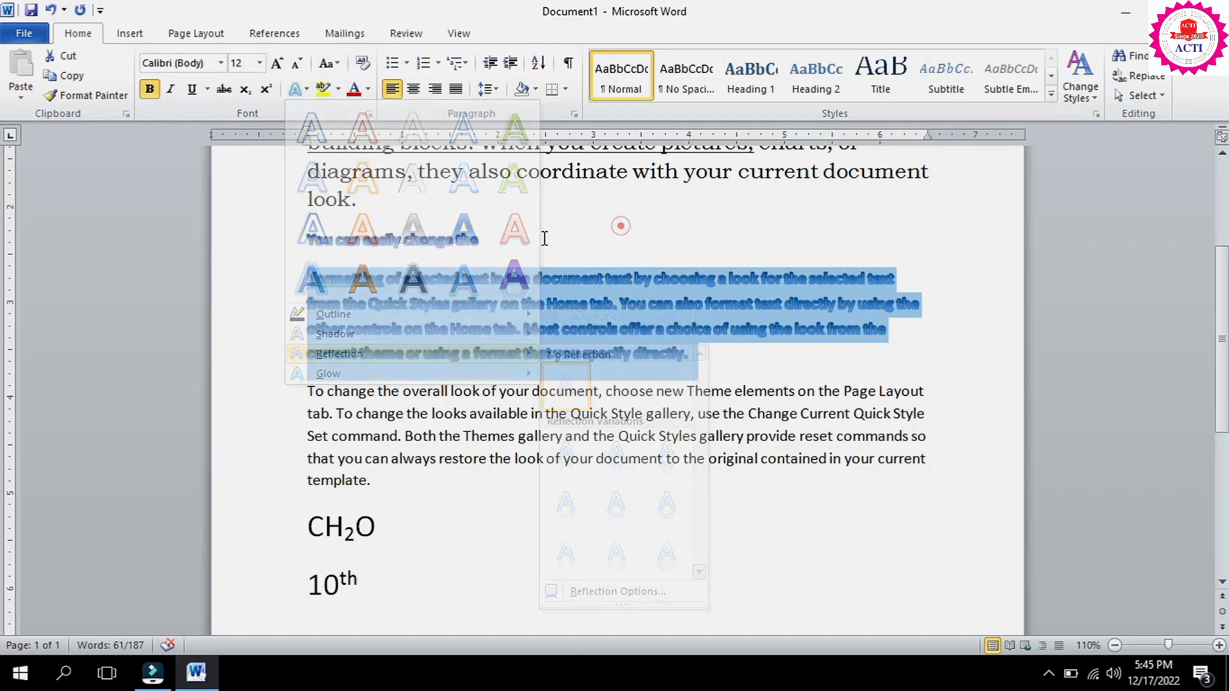
Step: Undo the text effects on the "formatting of selected text" paragraph and the line "You can easily change the"
key("ctrl+z")
key("ctrl+z")
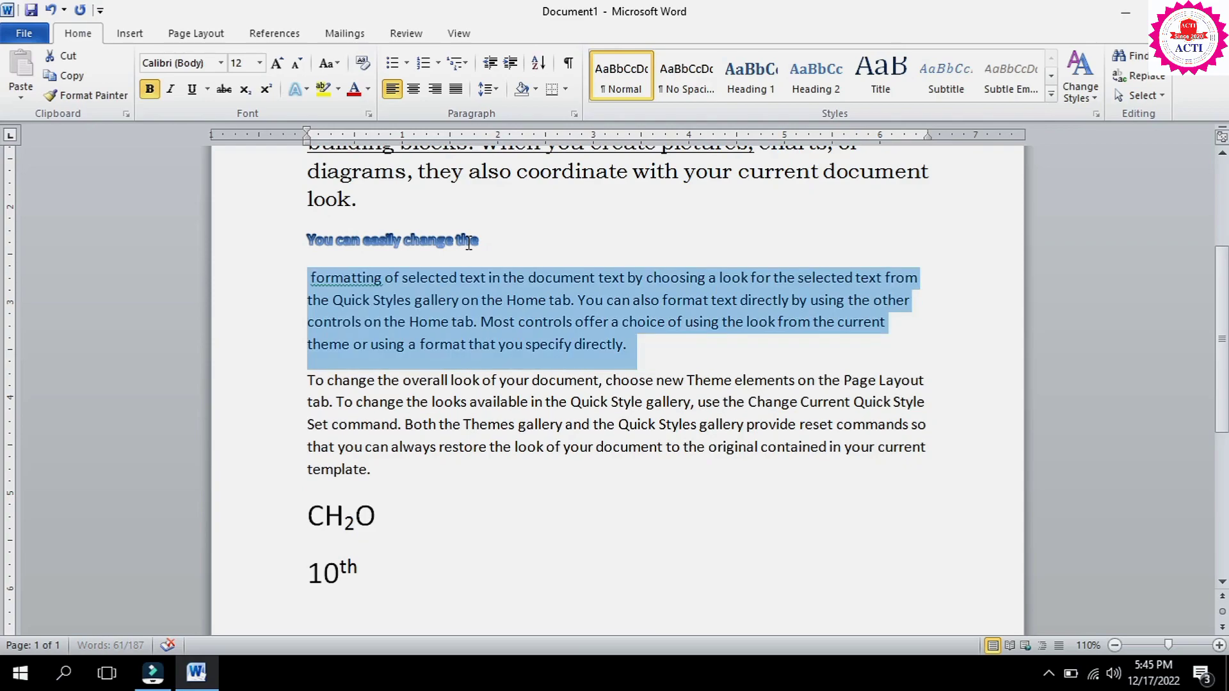
left_click(479, 297)
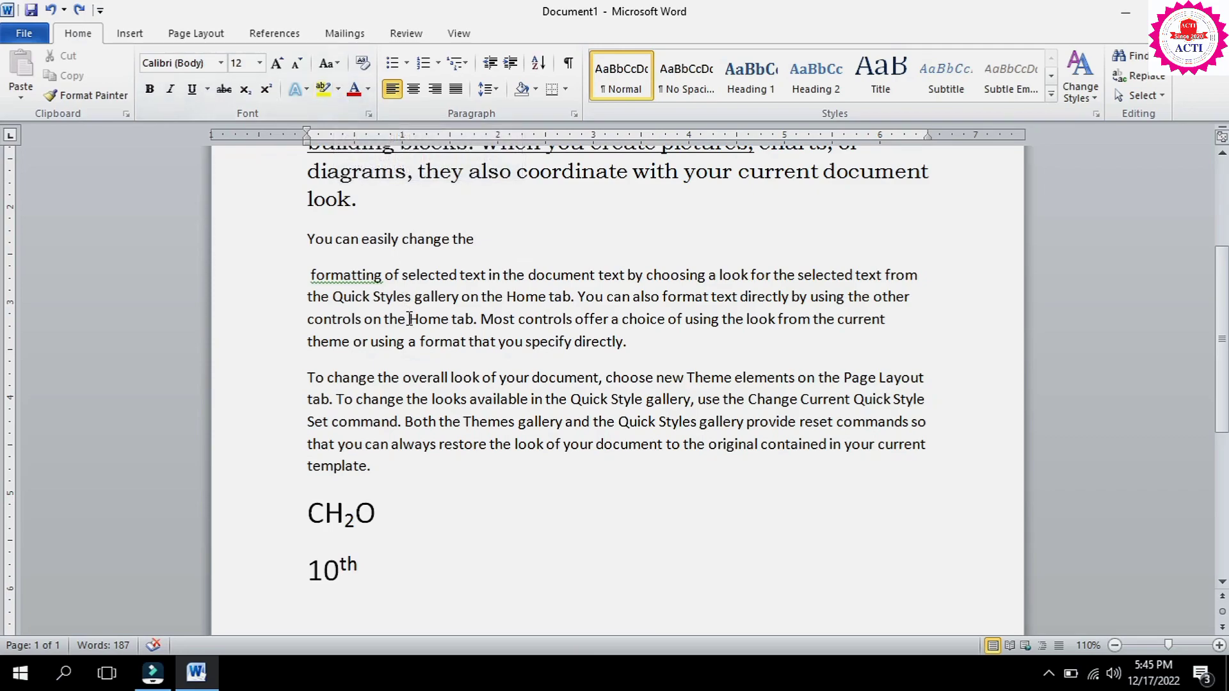
Step: Highlight the phrase "You can use these galleries to insert tables" in the first paragraph in yellow
scroll(409, 318, "up", 3)
scroll(410, 318, "up", 1)
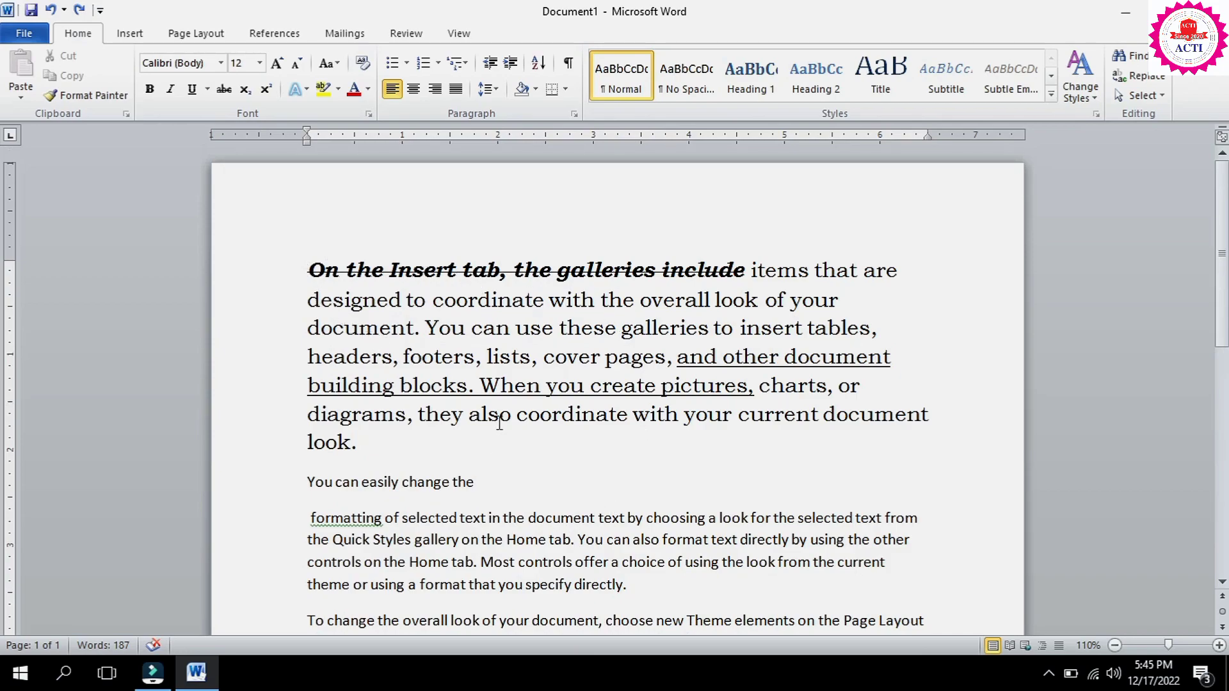
scroll(506, 403, "down", 1)
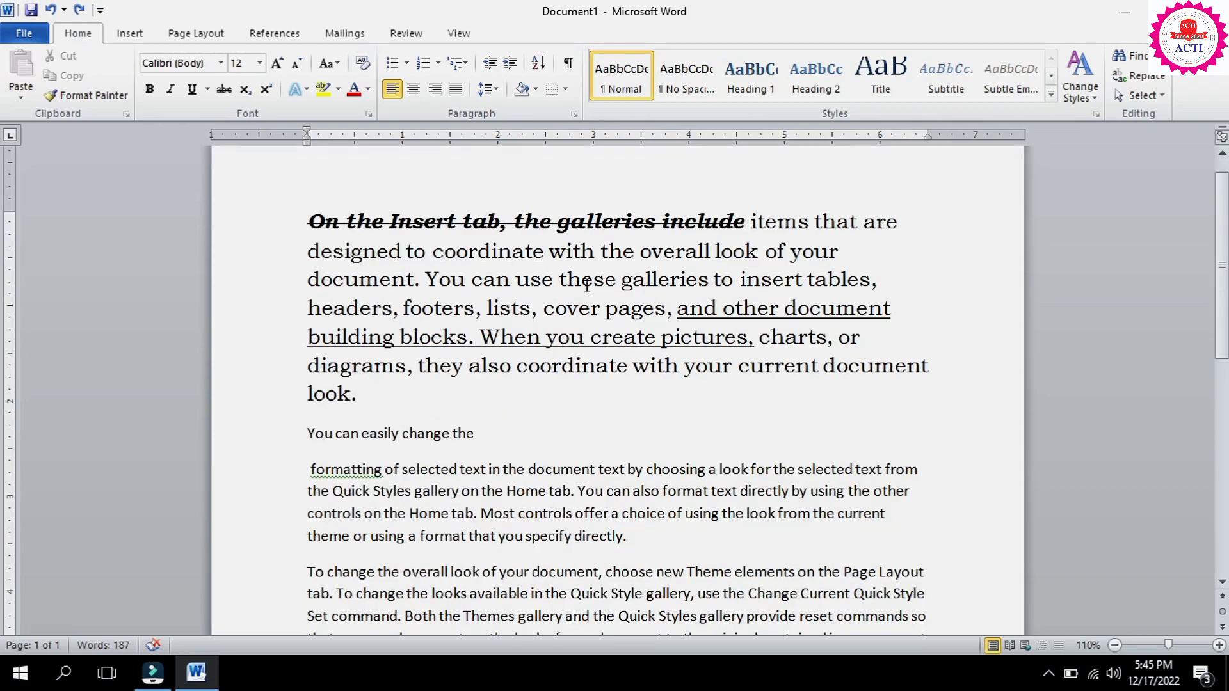
left_click_drag(426, 281, 852, 294)
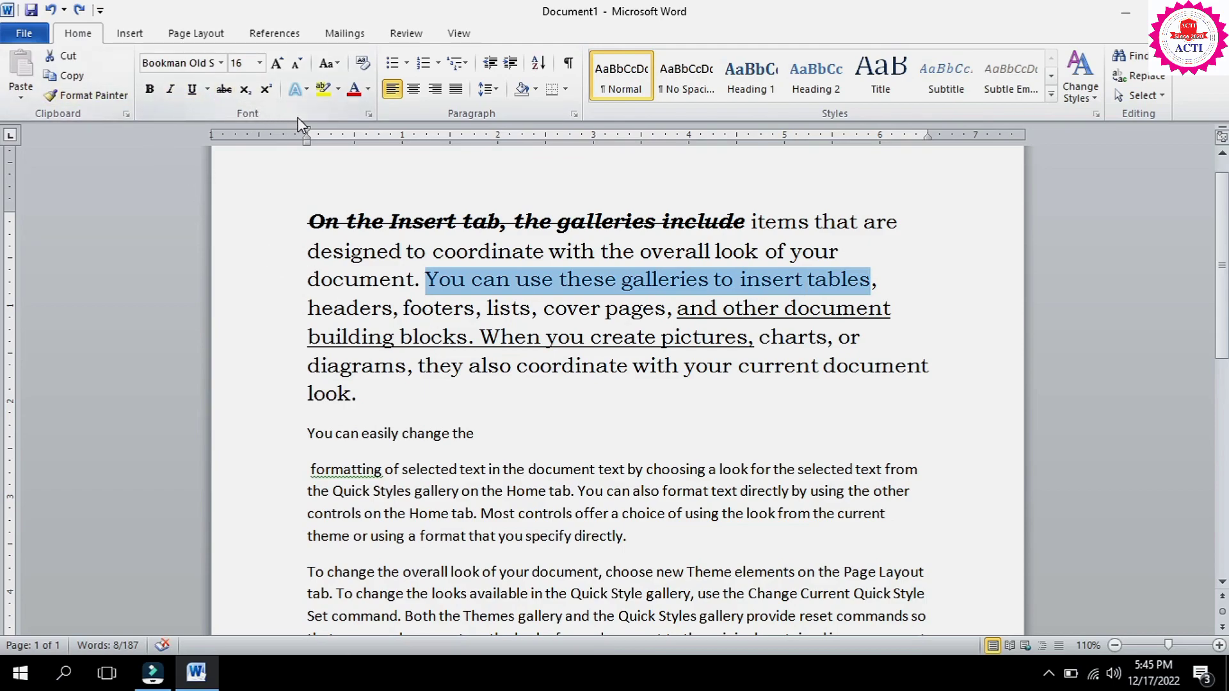
left_click(338, 91)
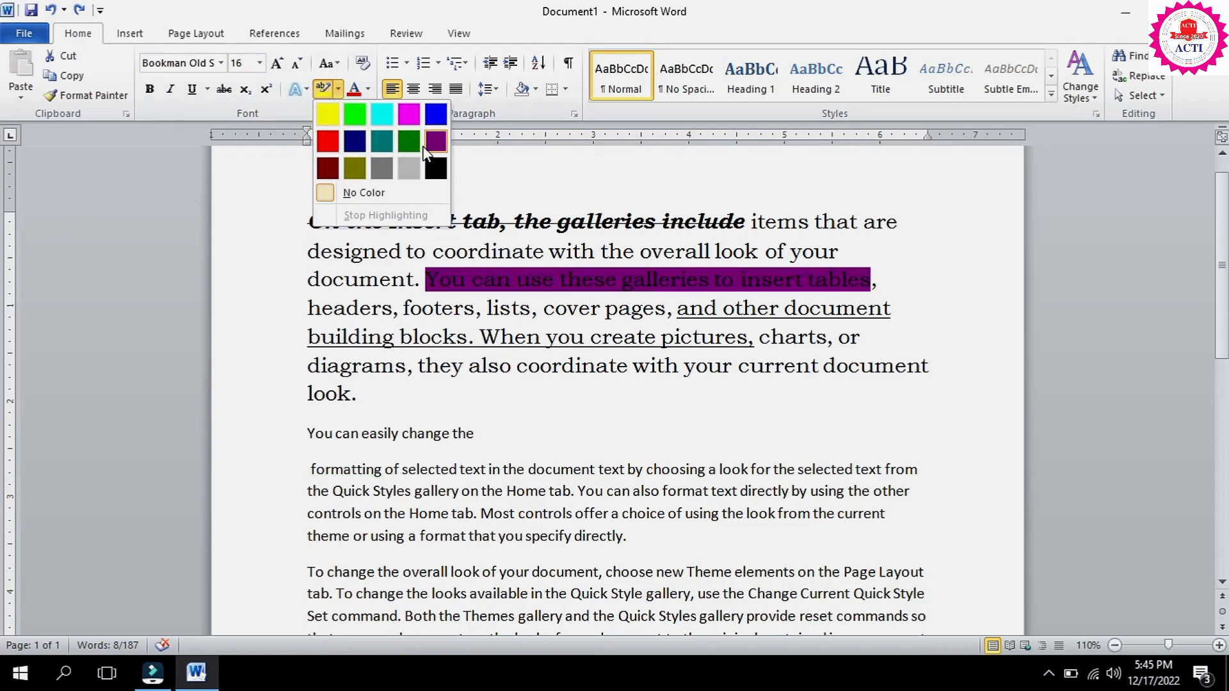
left_click(332, 128)
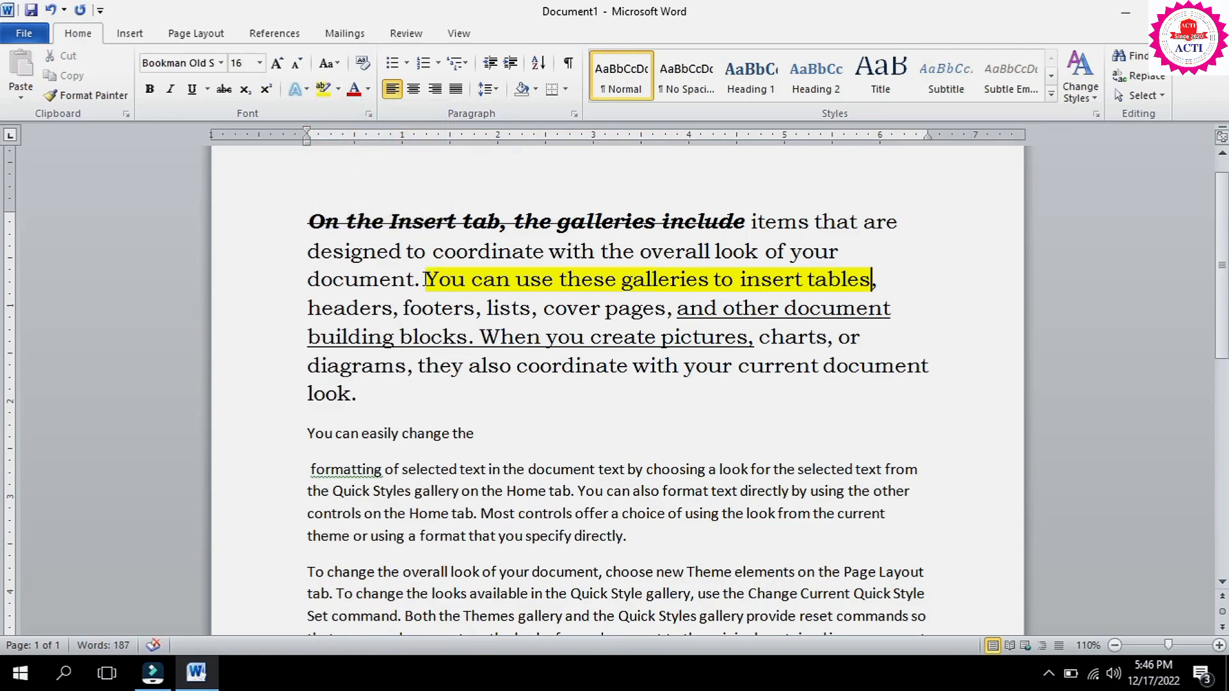
Step: Change the font color of the paragraph starting "formatting of selected text" to standard red
scroll(409, 286, "down", 1)
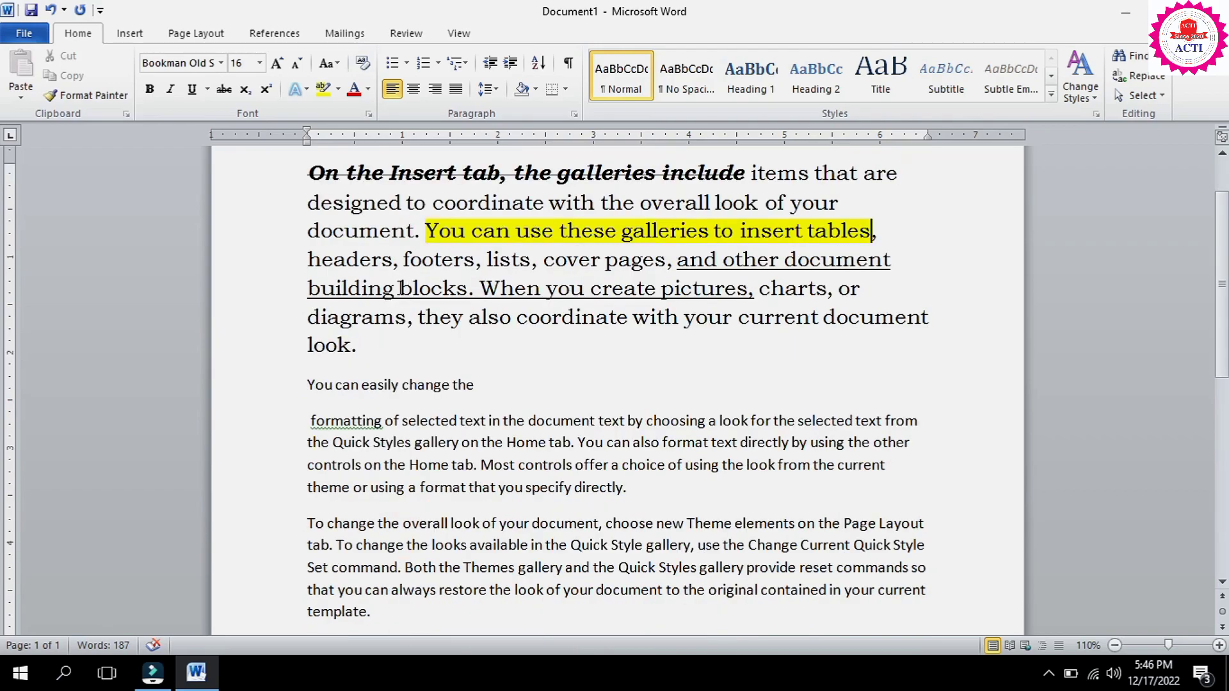
left_click(384, 307)
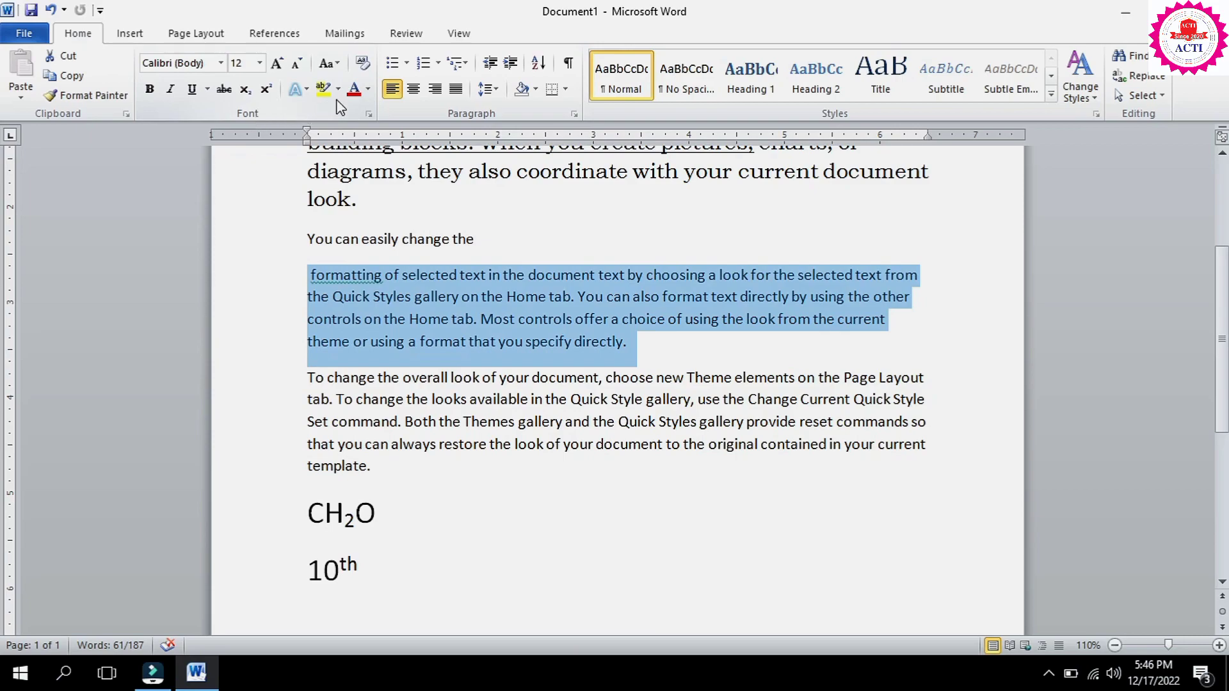
left_click(369, 89)
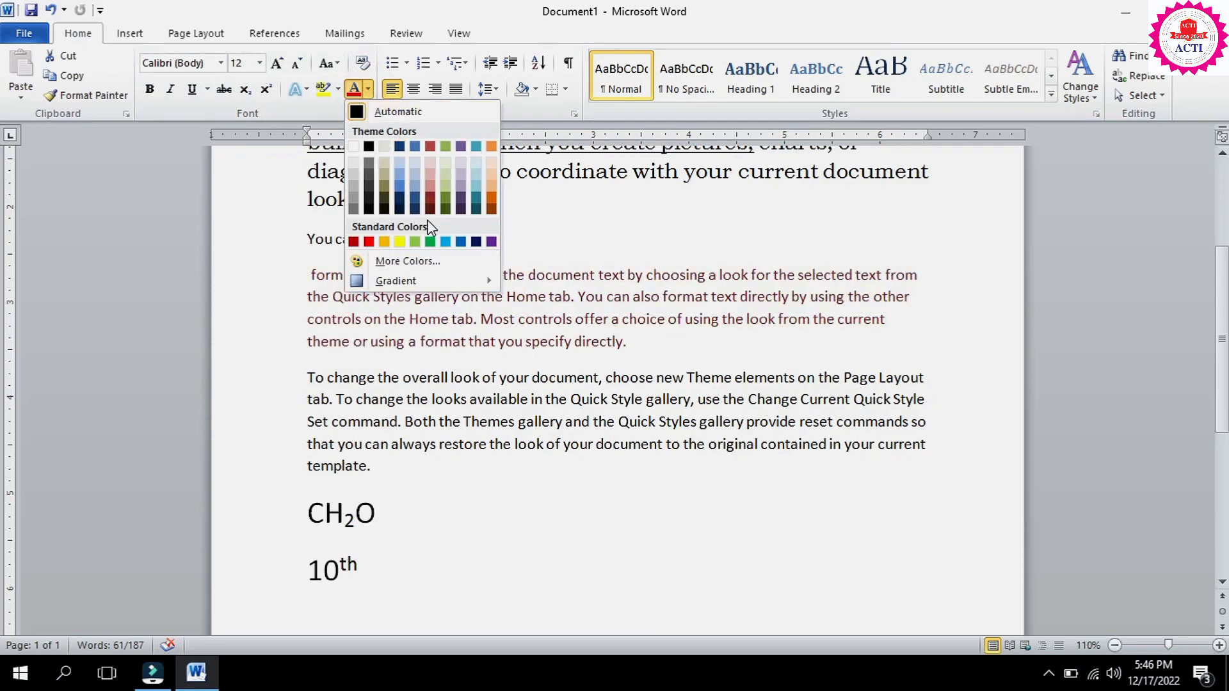
left_click(369, 242)
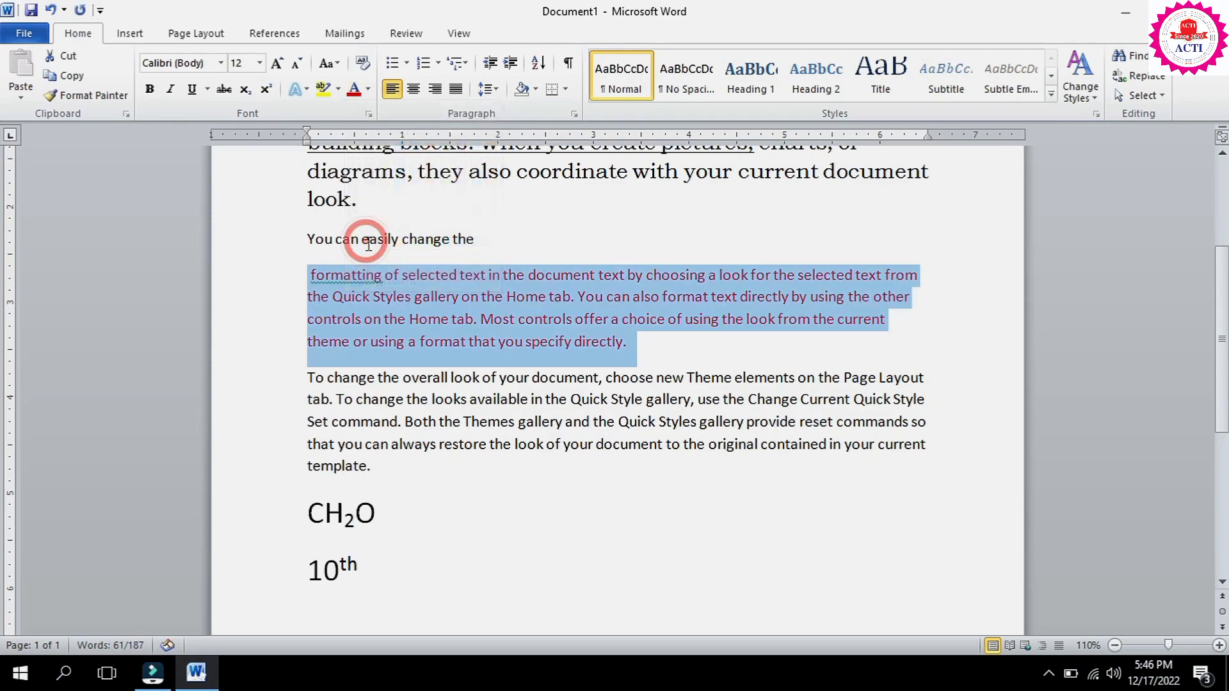
left_click(464, 307)
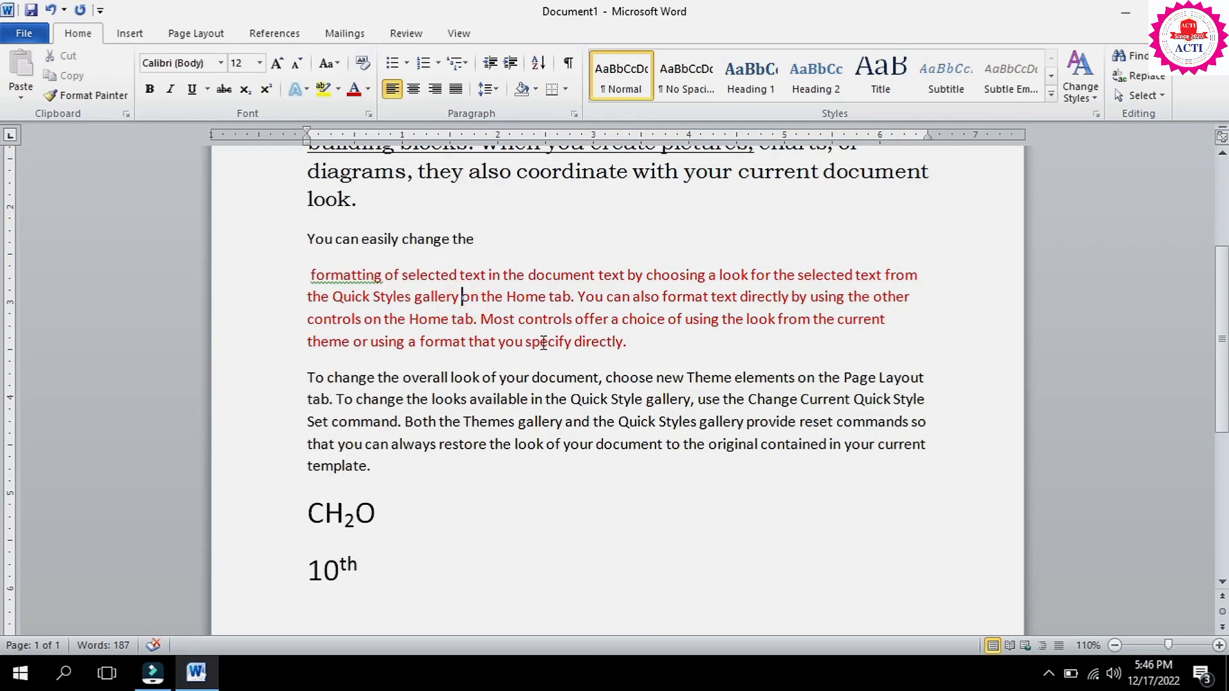
Step: Change the font color of the paragraph starting "To change the overall look" to standard dark blue
left_click_drag(301, 378, 497, 463)
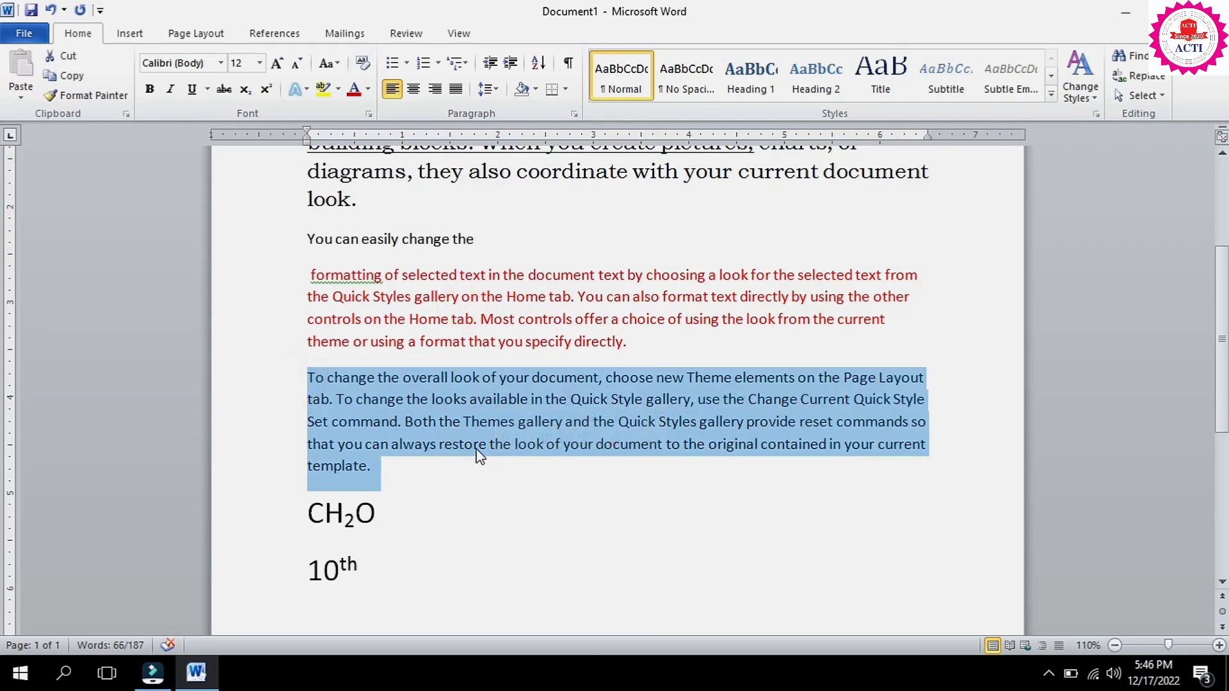
left_click(368, 89)
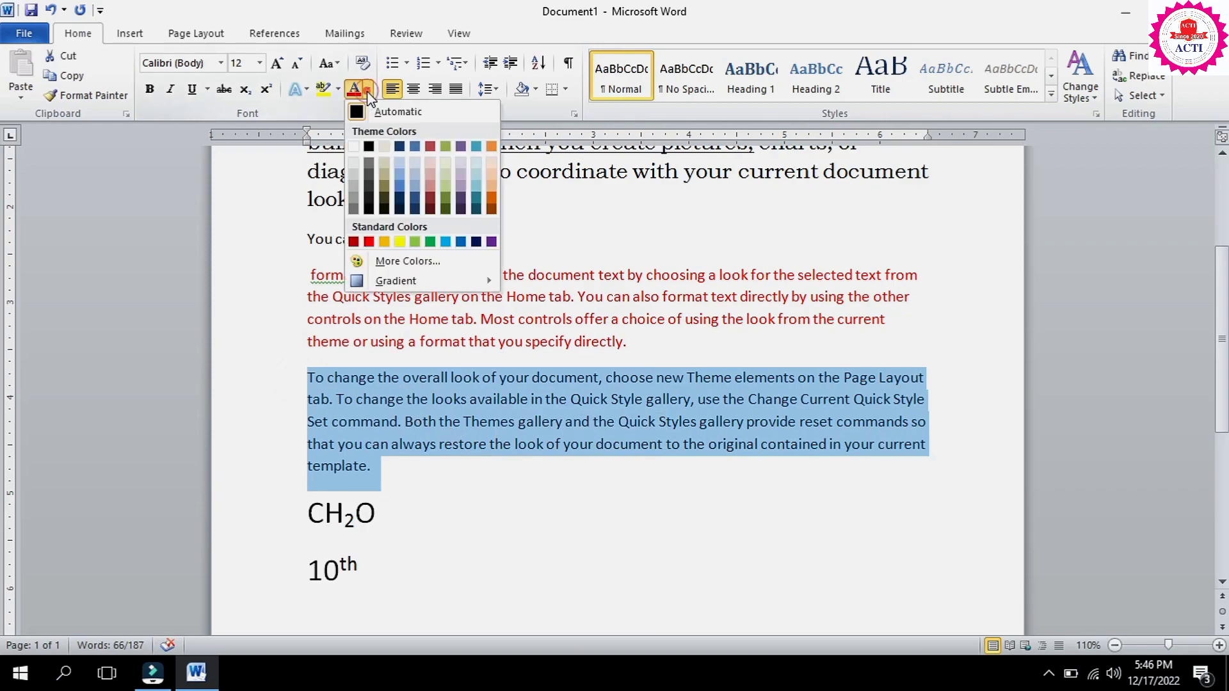
left_click(476, 241)
left_click(568, 387)
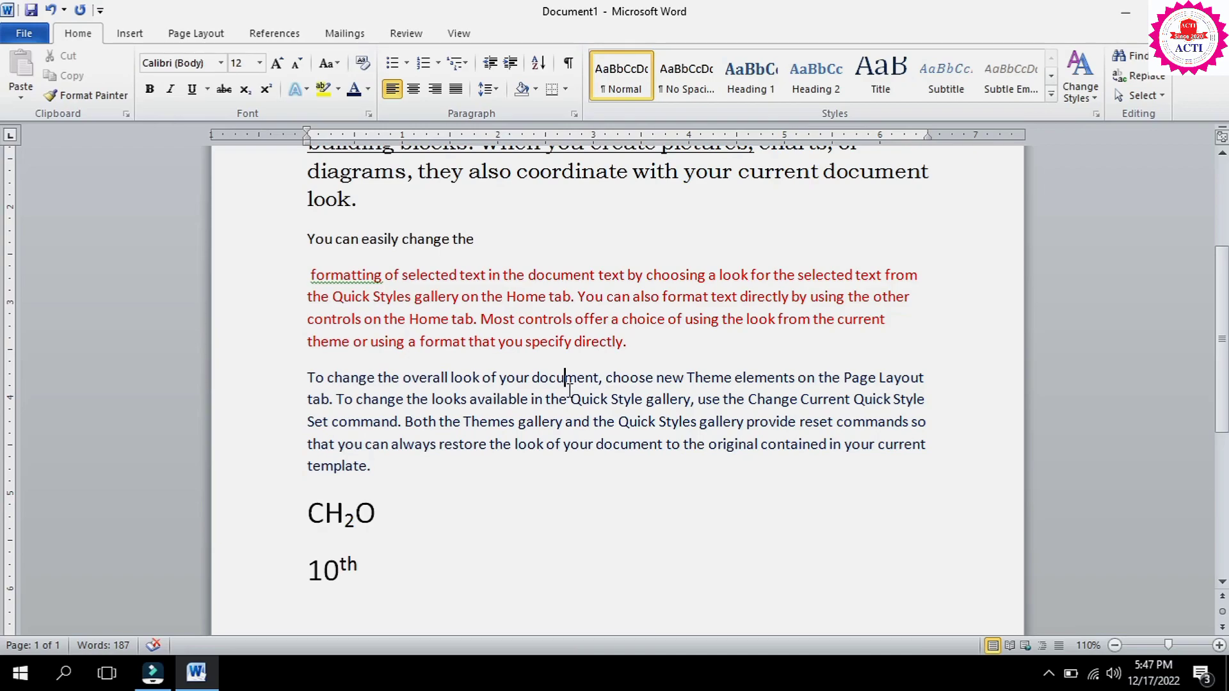
Step: Delete the leading space before "formatting" at the start of the red paragraph
scroll(444, 329, "up", 3)
scroll(444, 327, "up", 1)
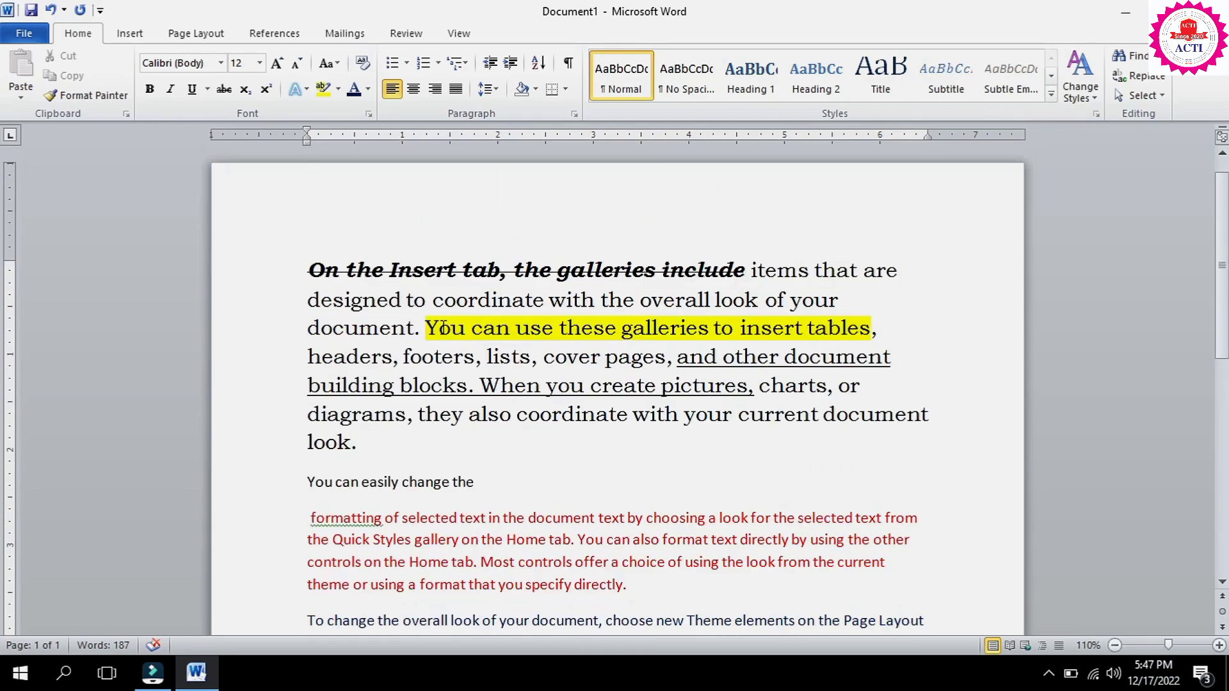
scroll(444, 326, "down", 2)
scroll(444, 326, "up", 2)
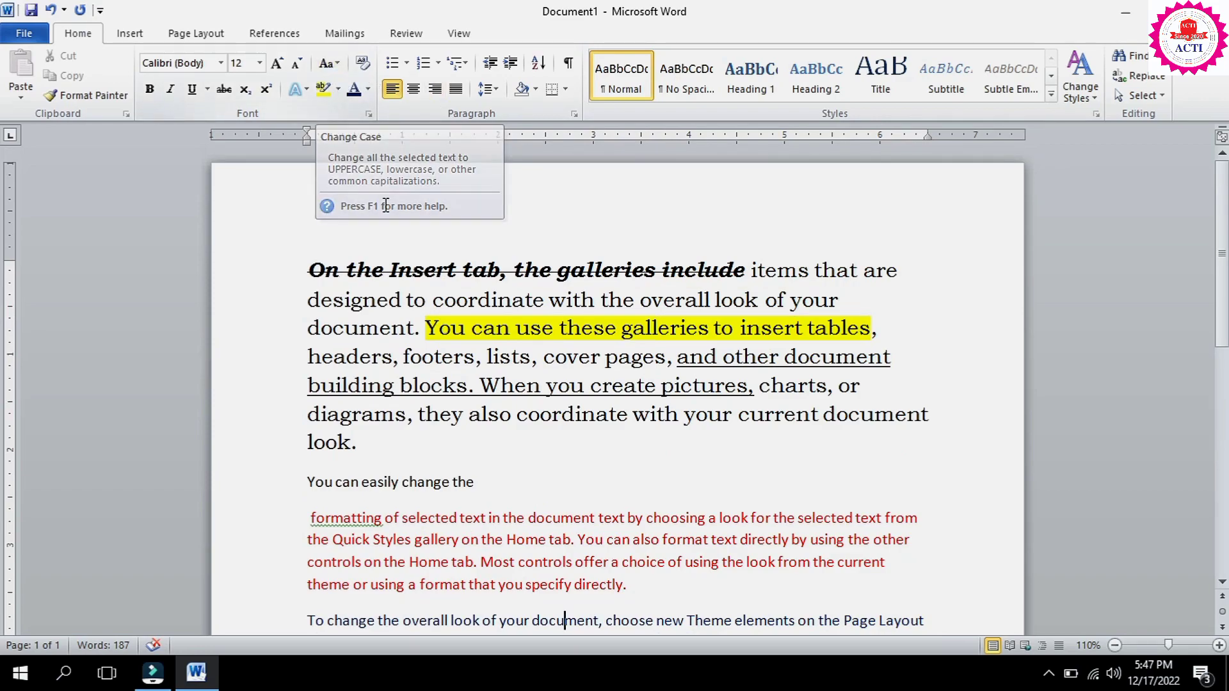
scroll(447, 310, "down", 4)
left_click(310, 276)
key("BackSpace")
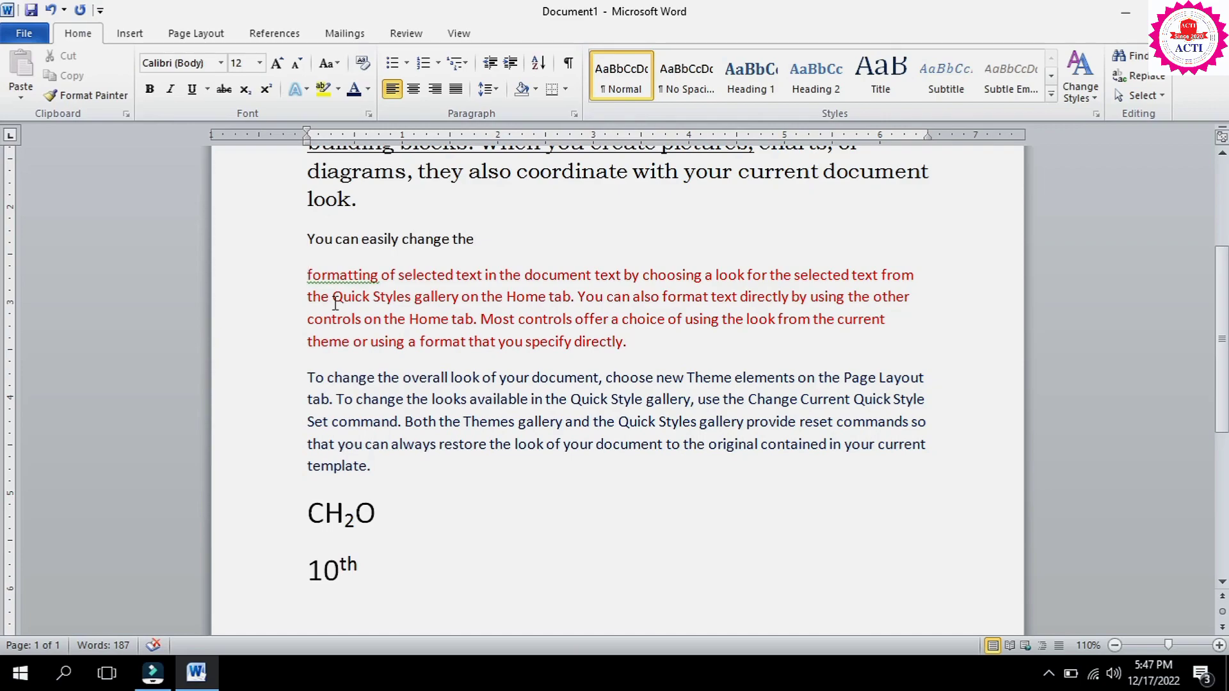
left_click(352, 319)
Step: Apply tOGGLE cASE to the paragraph starting "To change the overall look"
left_click_drag(307, 377, 425, 469)
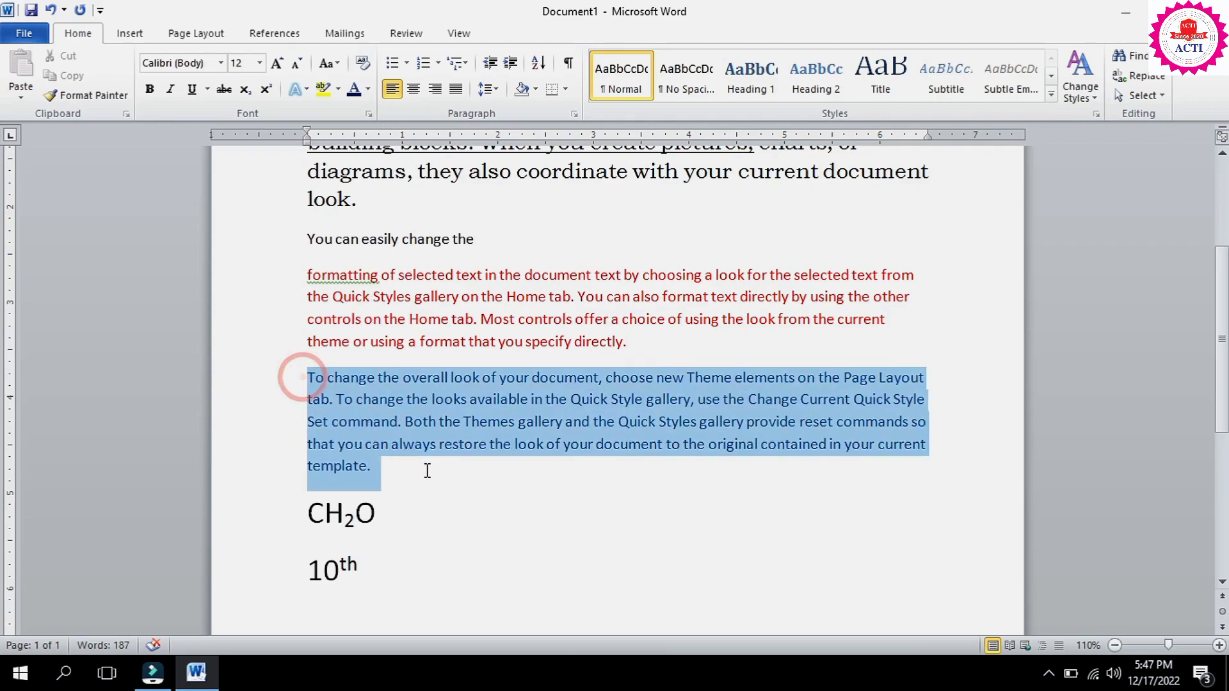
left_click(400, 411)
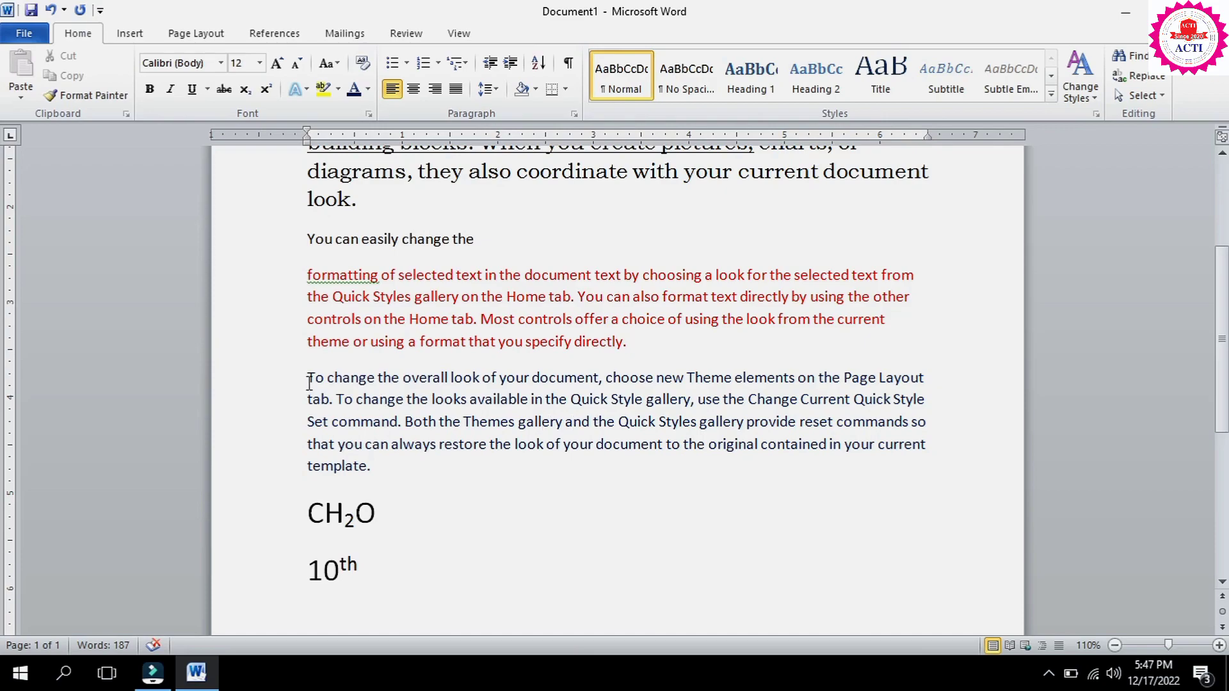
left_click_drag(308, 377, 417, 480)
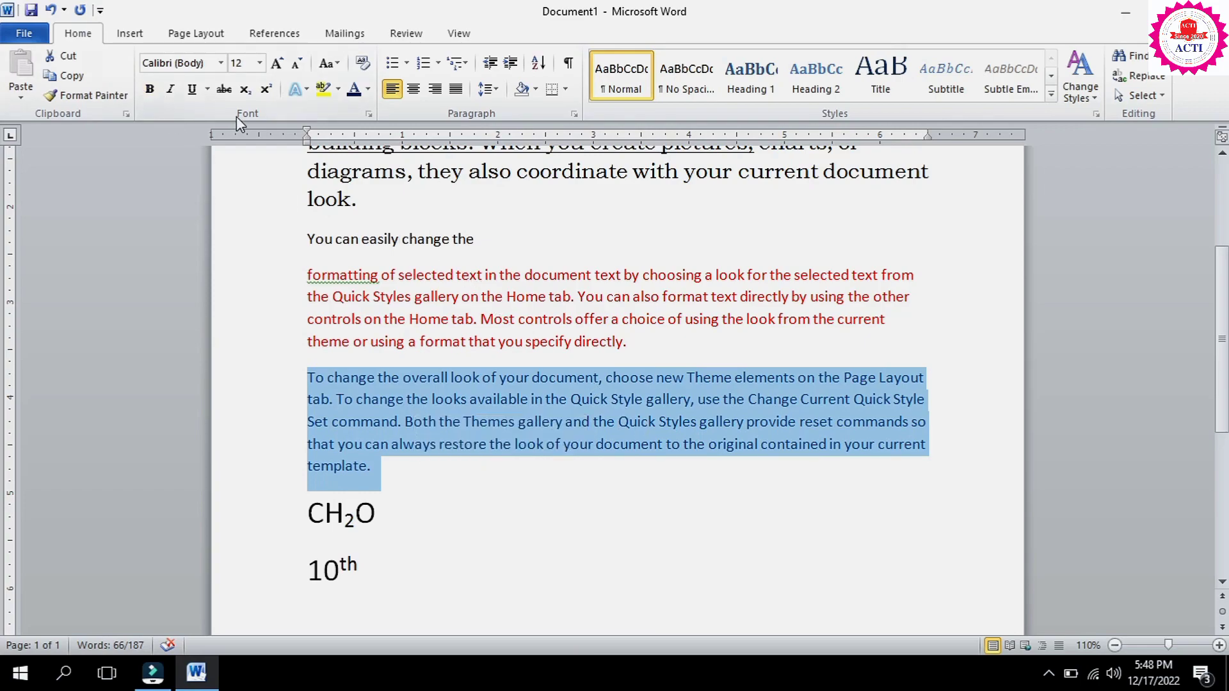
left_click(338, 65)
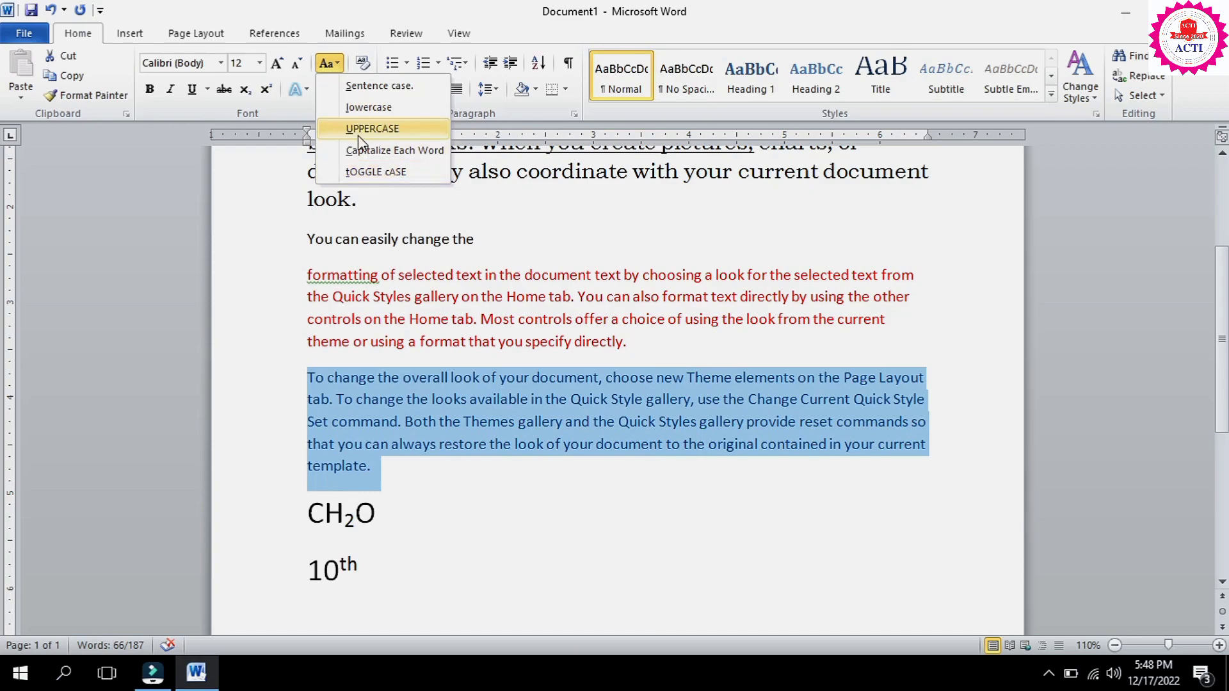
left_click(366, 172)
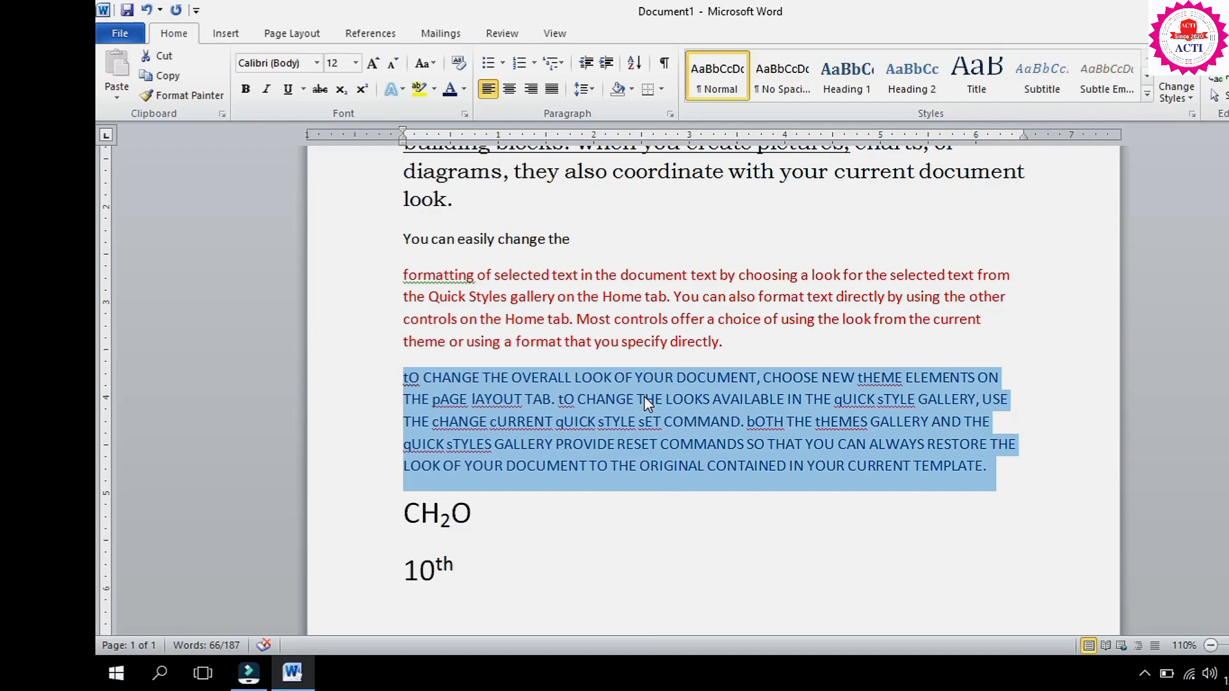
Step: Try Capitalize Each Word on the toggled dark blue paragraph, and undo both case changes
left_click(437, 66)
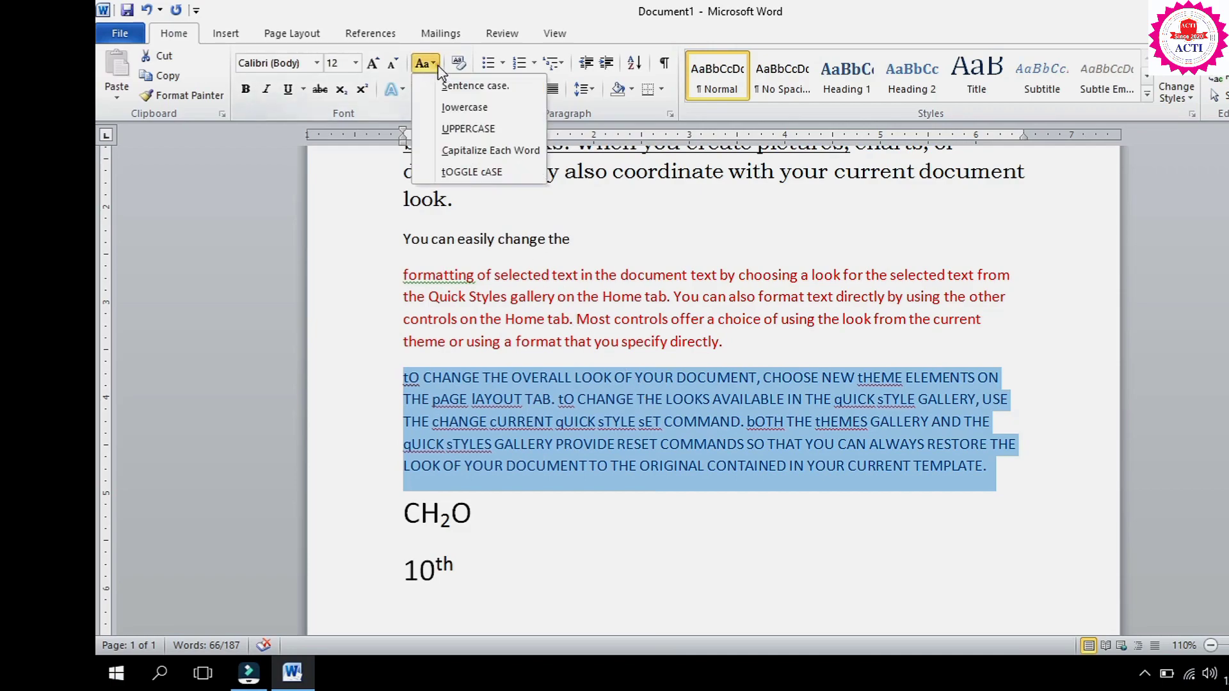
left_click(490, 158)
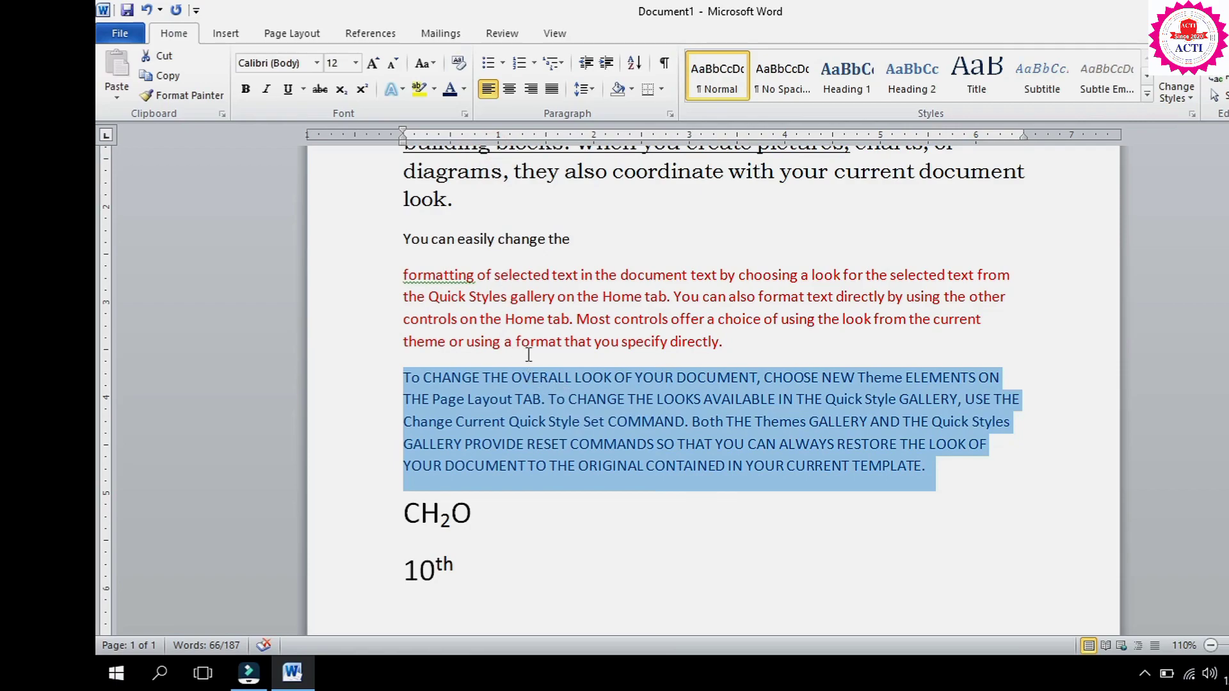
key("ctrl+z")
key("ctrl+z")
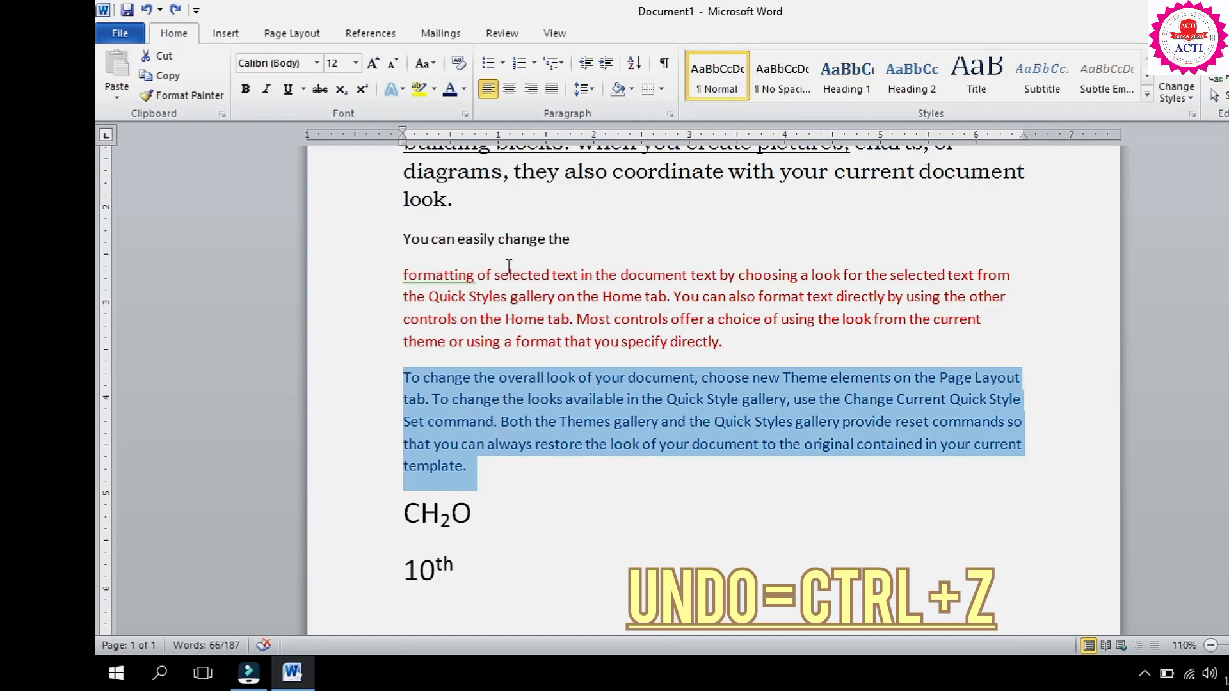
Step: Apply Capitalize Each Word to the dark blue paragraph starting "To change the overall look"
left_click(434, 63)
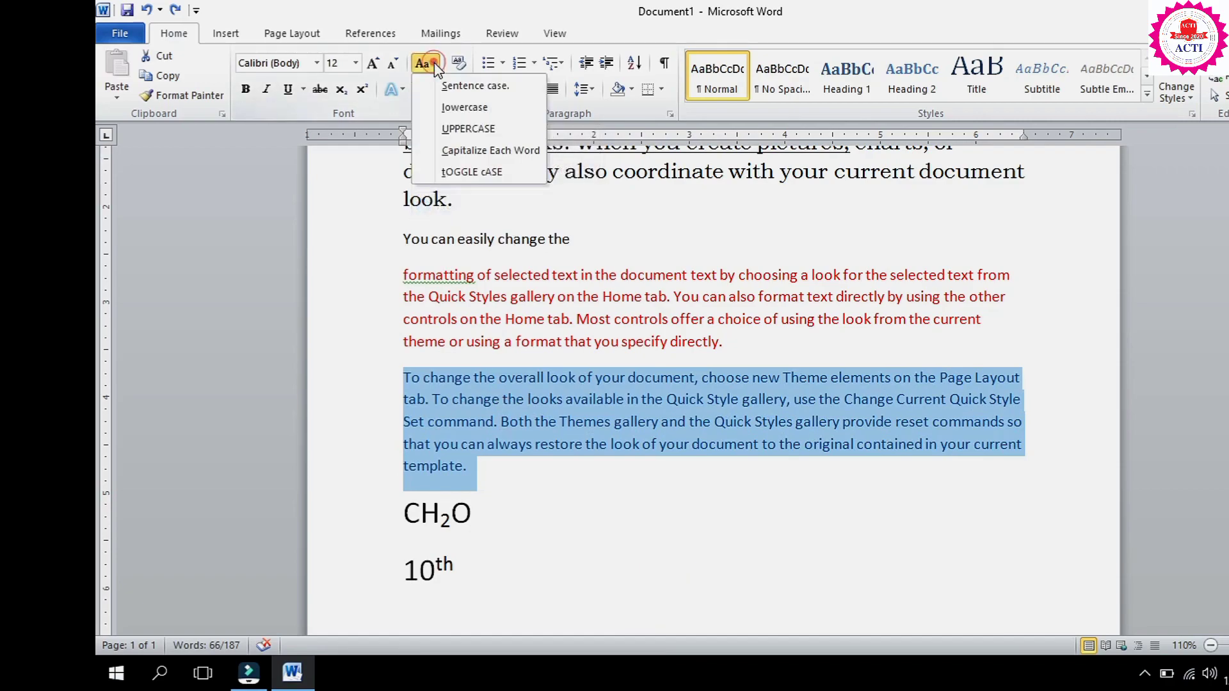
left_click(490, 153)
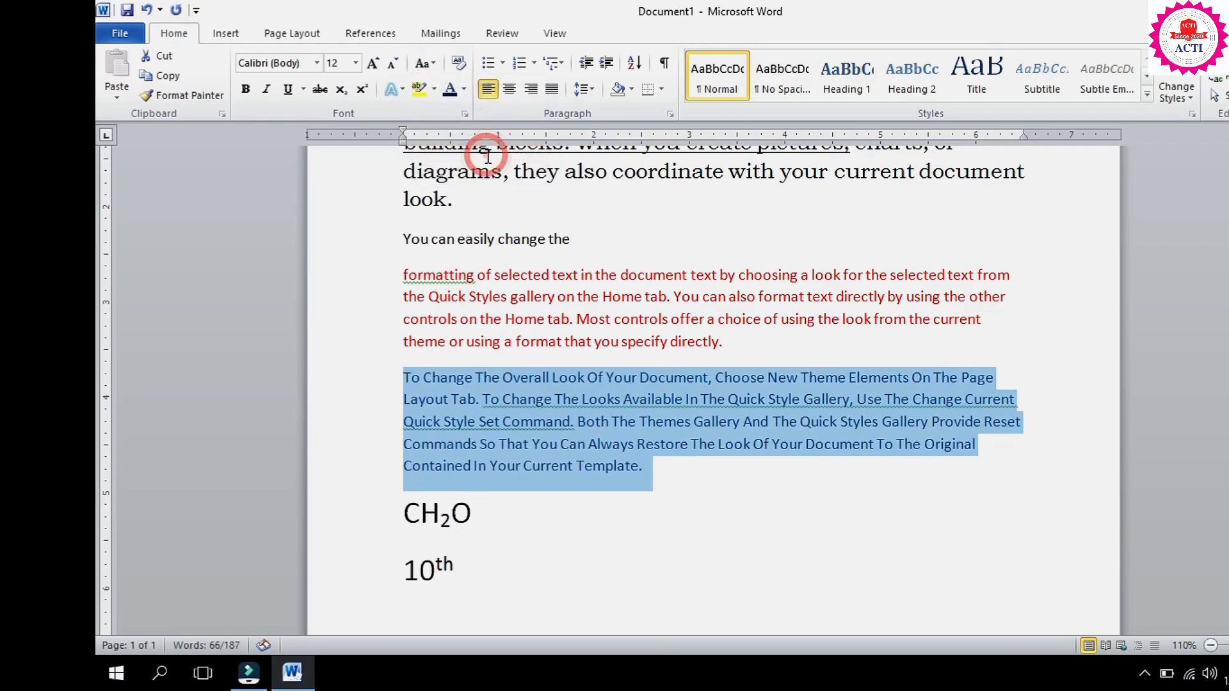
left_click(616, 402)
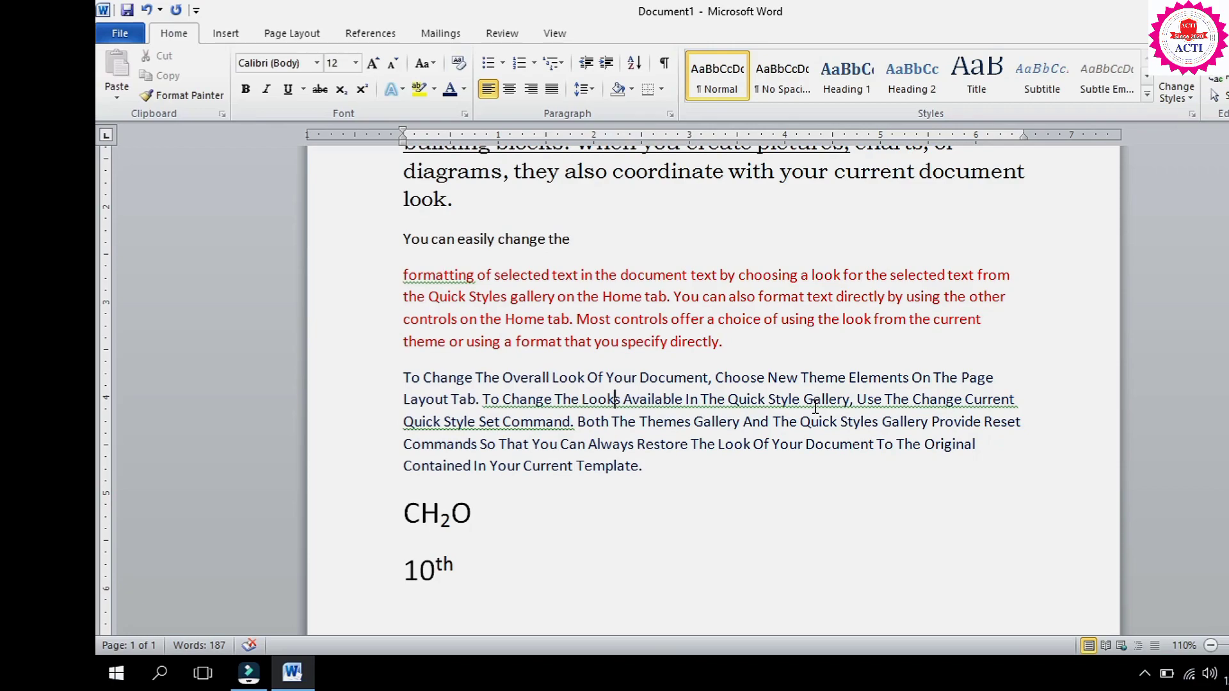
Step: Convert only the word "Looks" in the dark blue paragraph to UPPERCASE
left_click(433, 64)
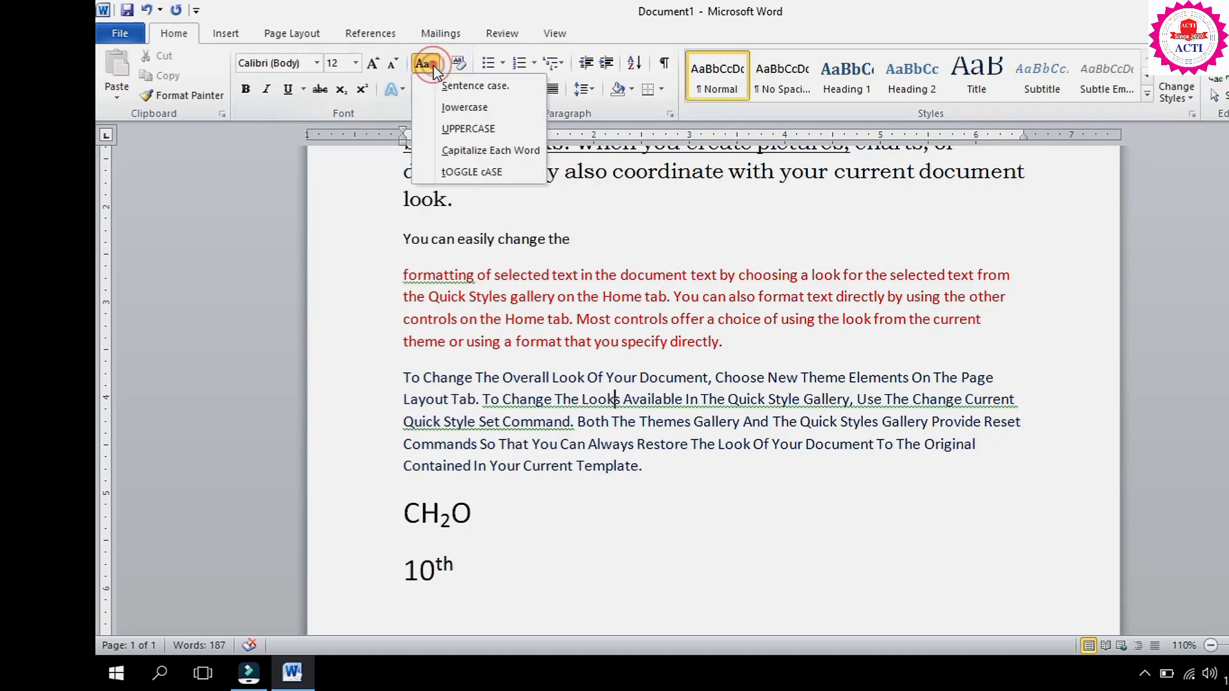
left_click(480, 130)
left_click(513, 421)
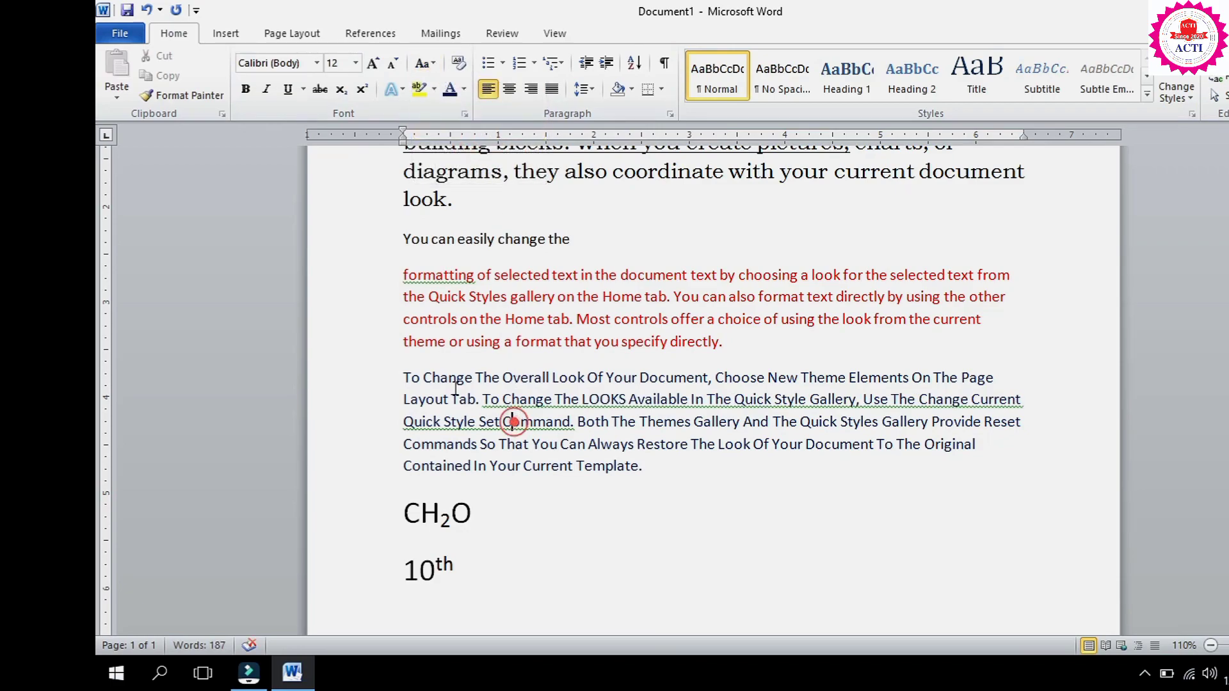
Step: Convert the whole dark blue paragraph starting "To Change The Overall Look" to UPPERCASE
left_click_drag(398, 378, 659, 476)
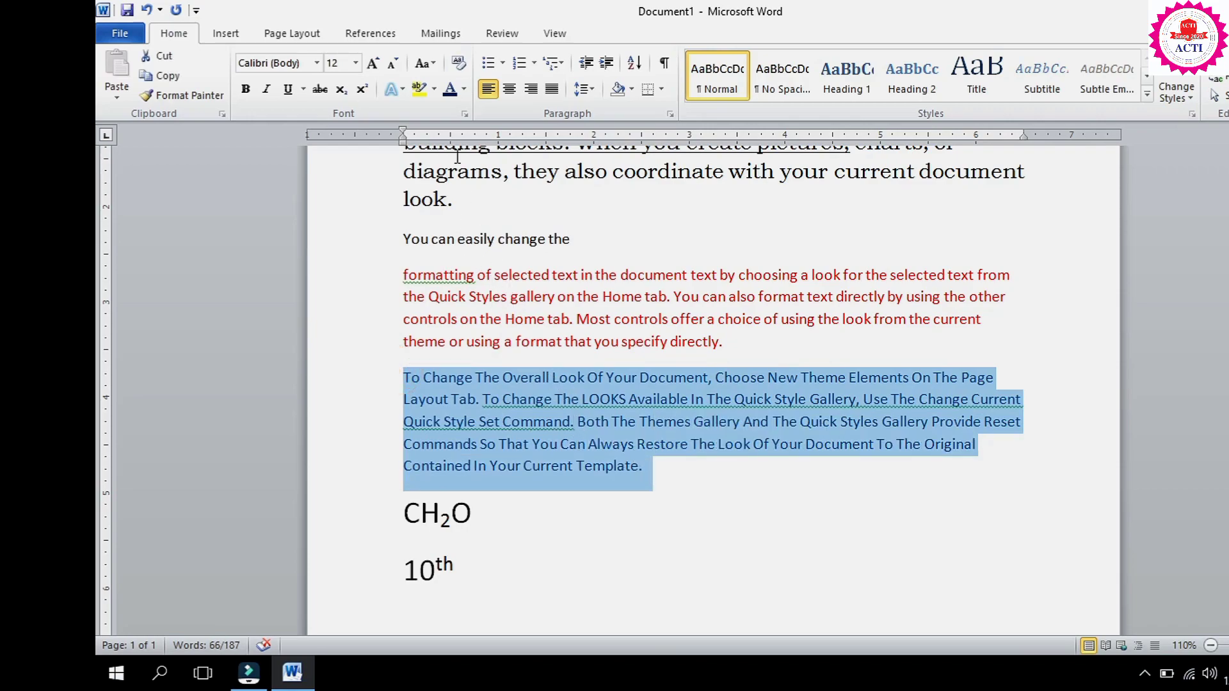
left_click(425, 63)
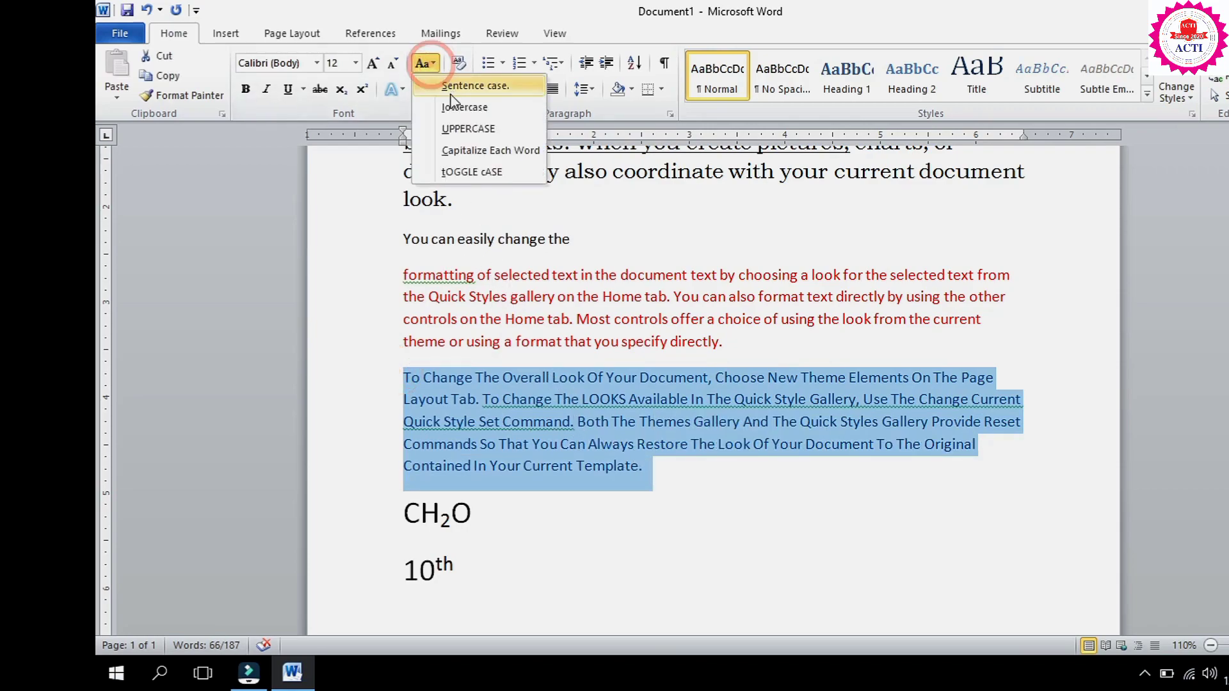
left_click(464, 129)
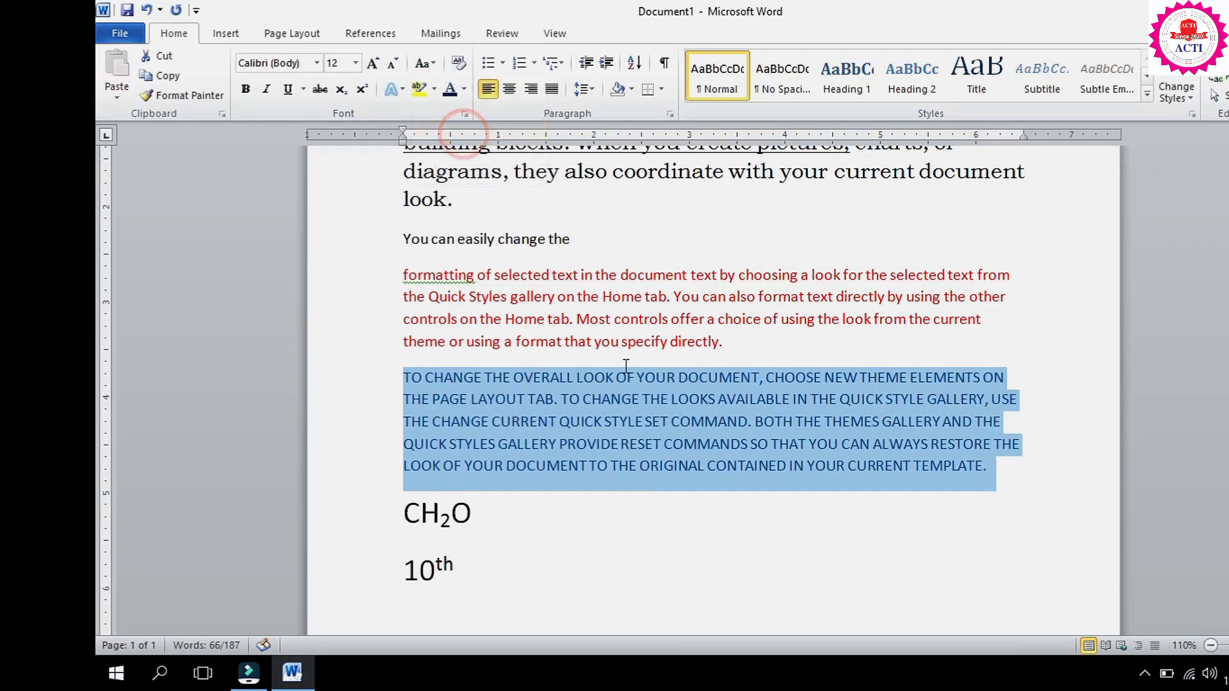
left_click(648, 401)
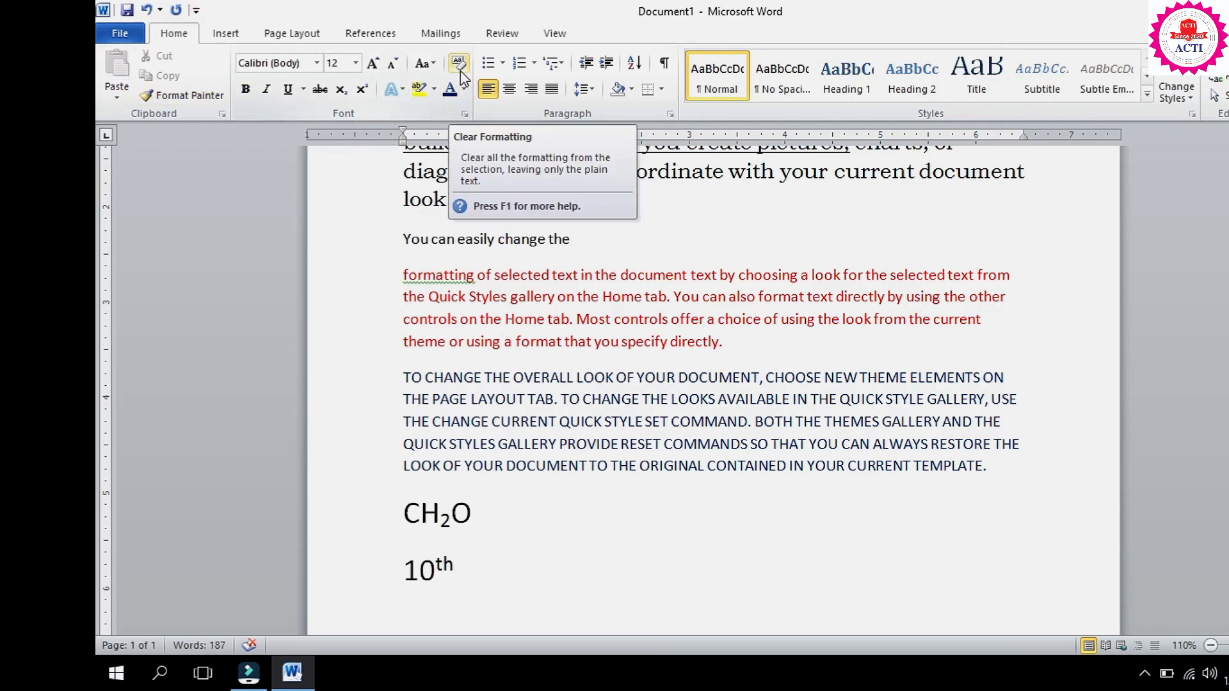
Step: Review the formatting applied to the text throughout the document, from the first paragraph to the subscript and superscript samples
scroll(510, 289, "up", 4)
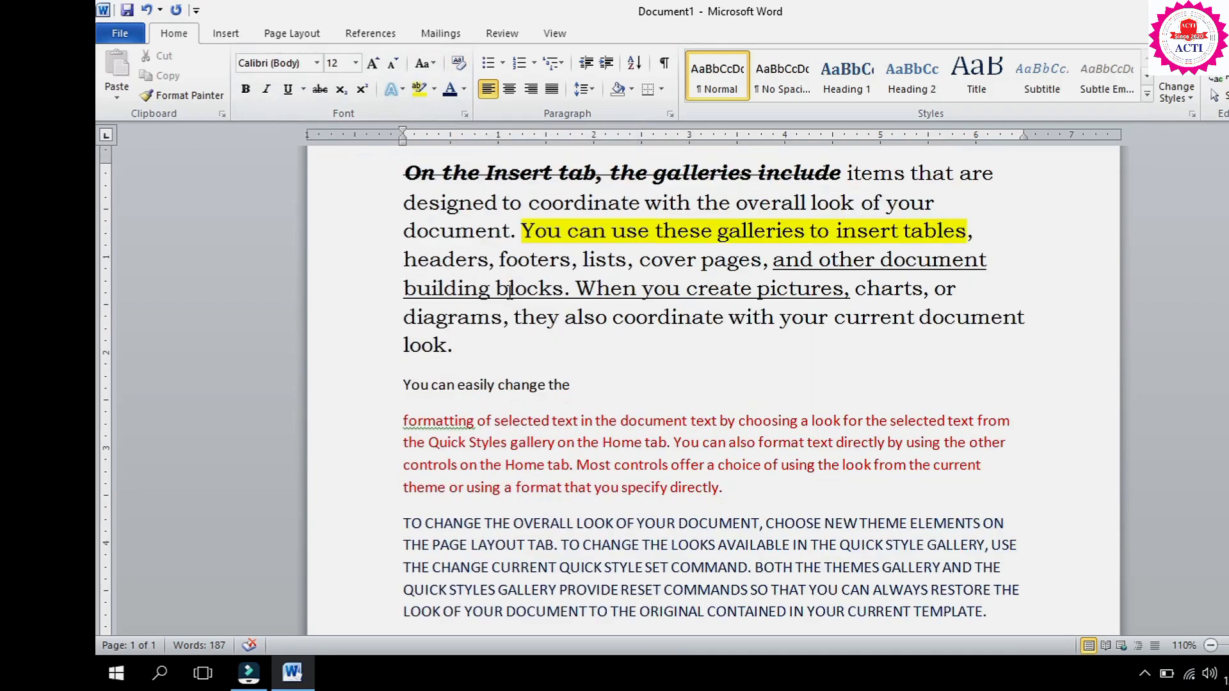
scroll(510, 290, "up", 1)
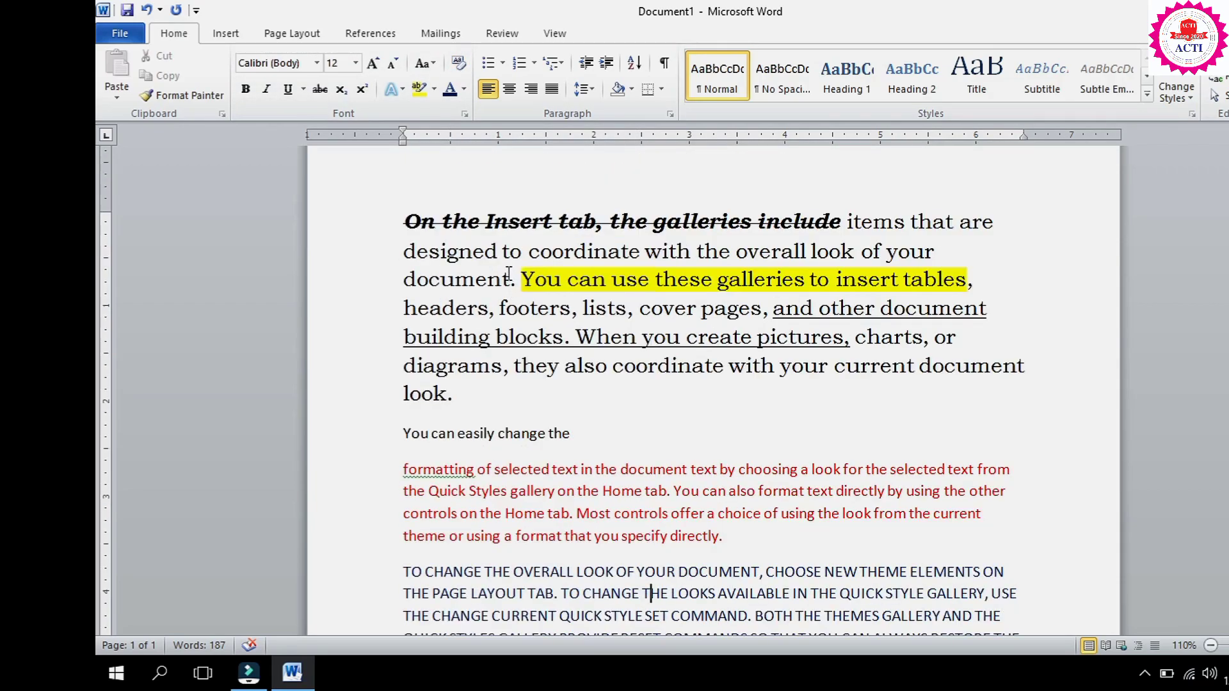
scroll(508, 275, "down", 2)
scroll(508, 275, "down", 7)
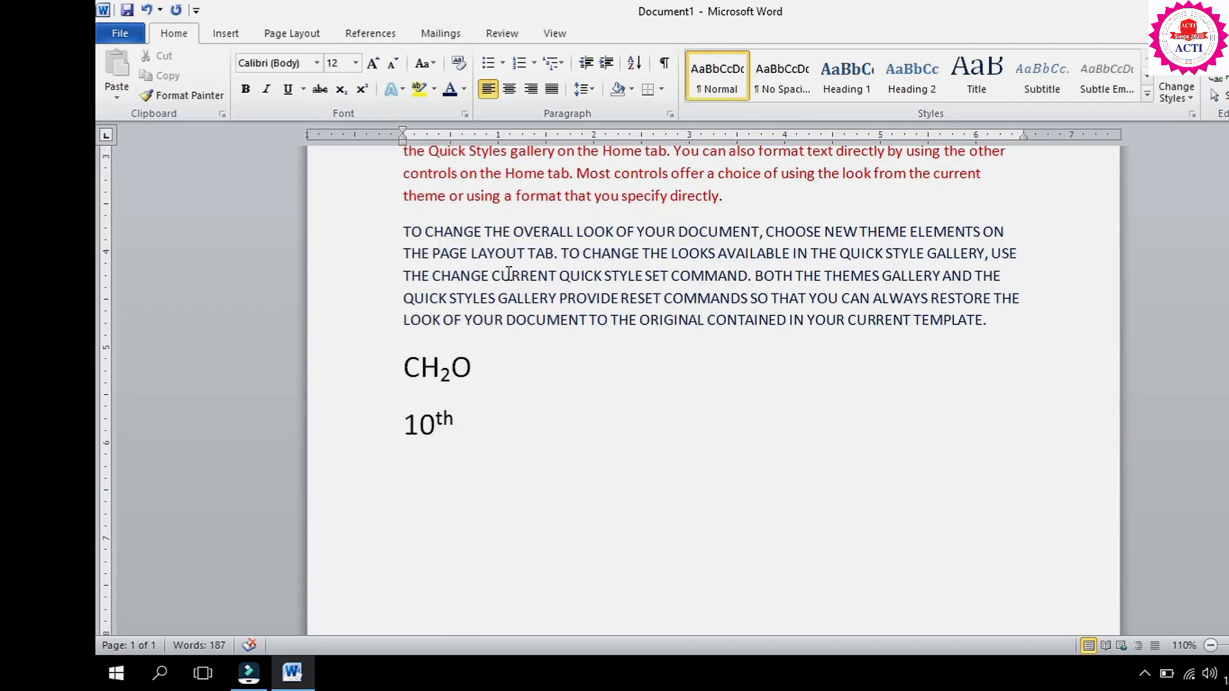
scroll(508, 274, "up", 9)
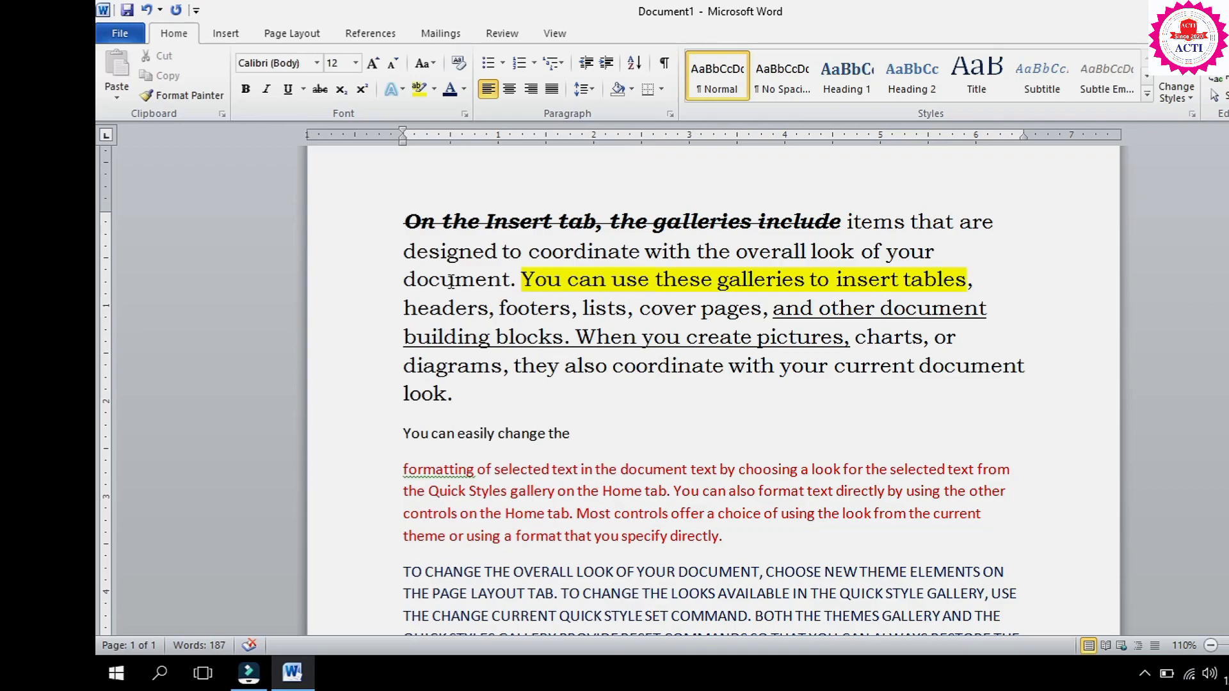
scroll(448, 279, "down", 5)
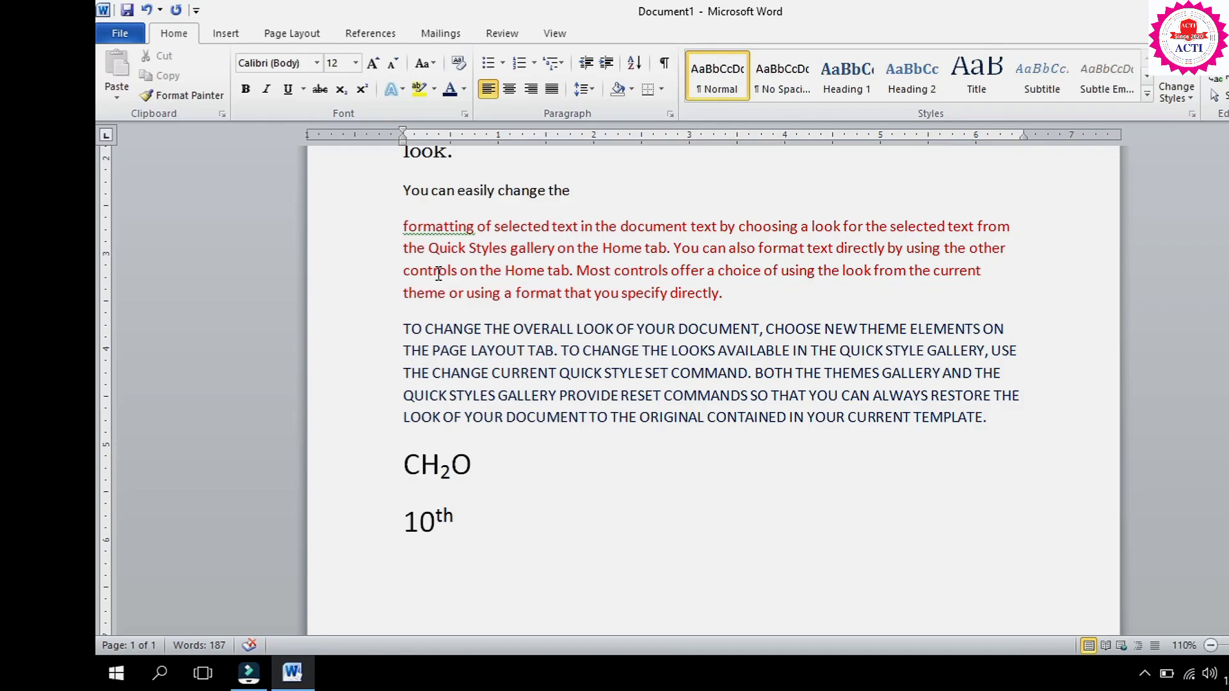
scroll(438, 273, "down", 1)
Step: Select the entire document and clear all formatting from its text
scroll(438, 274, "up", 7)
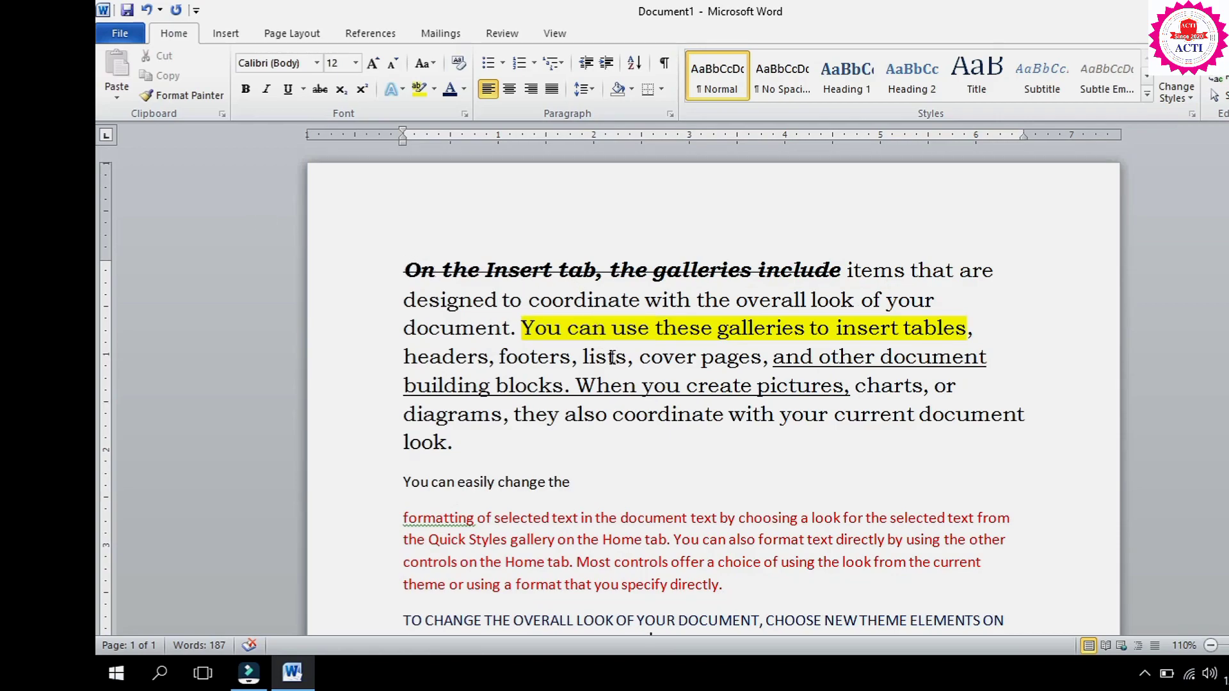
key("ctrl+a")
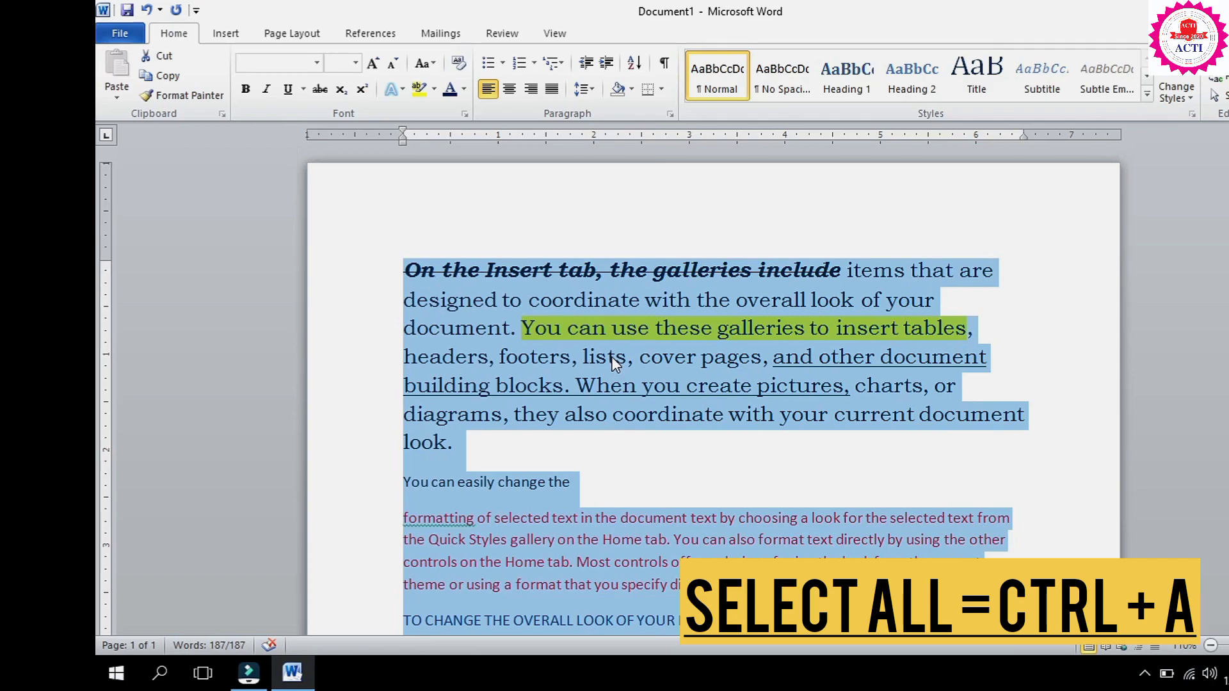
scroll(617, 367, "down", 1)
scroll(601, 377, "down", 3)
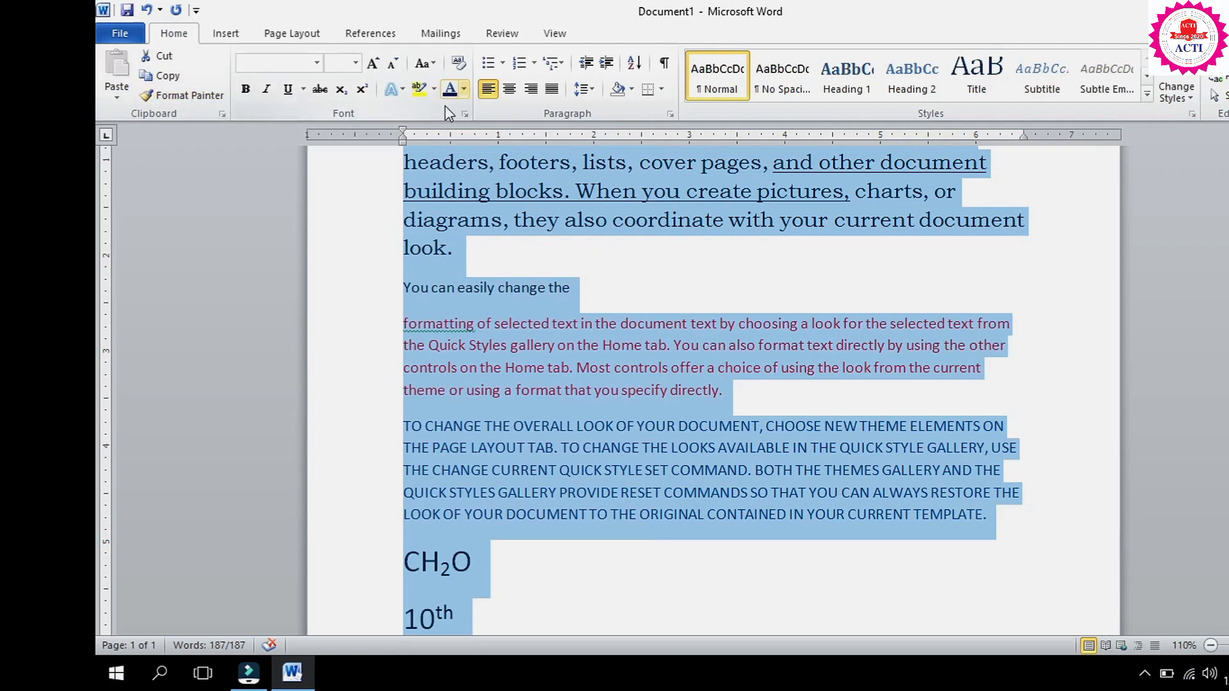
left_click(459, 66)
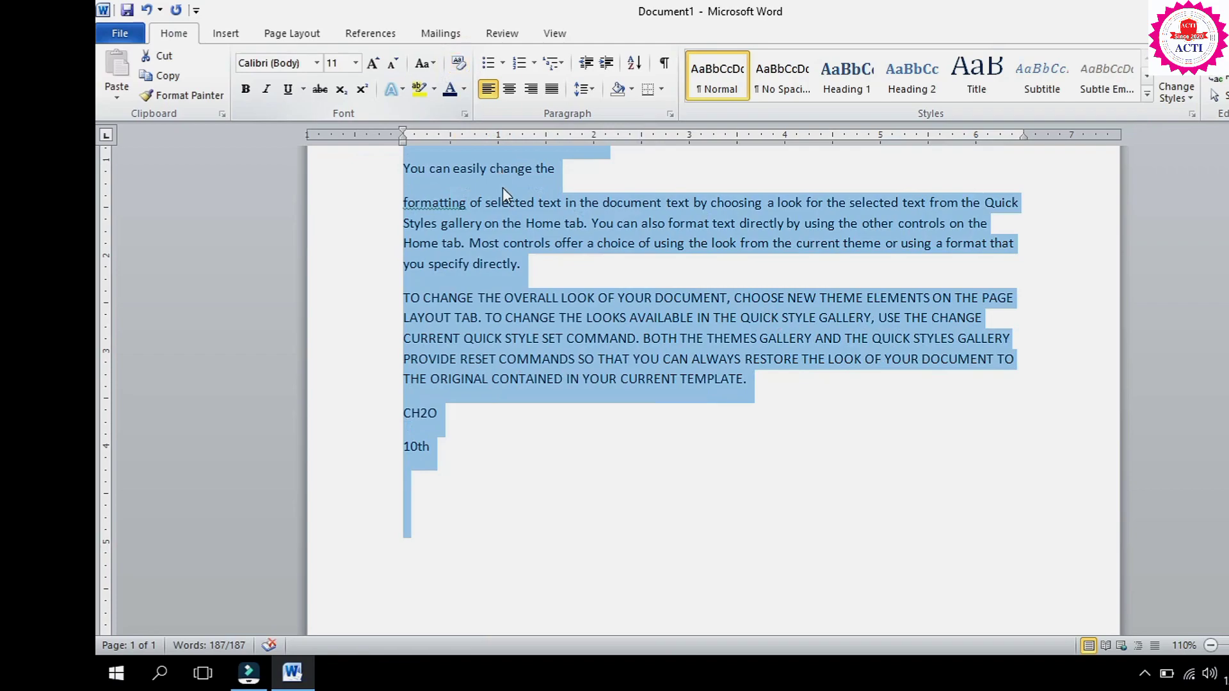
left_click(541, 283)
scroll(548, 323, "up", 2)
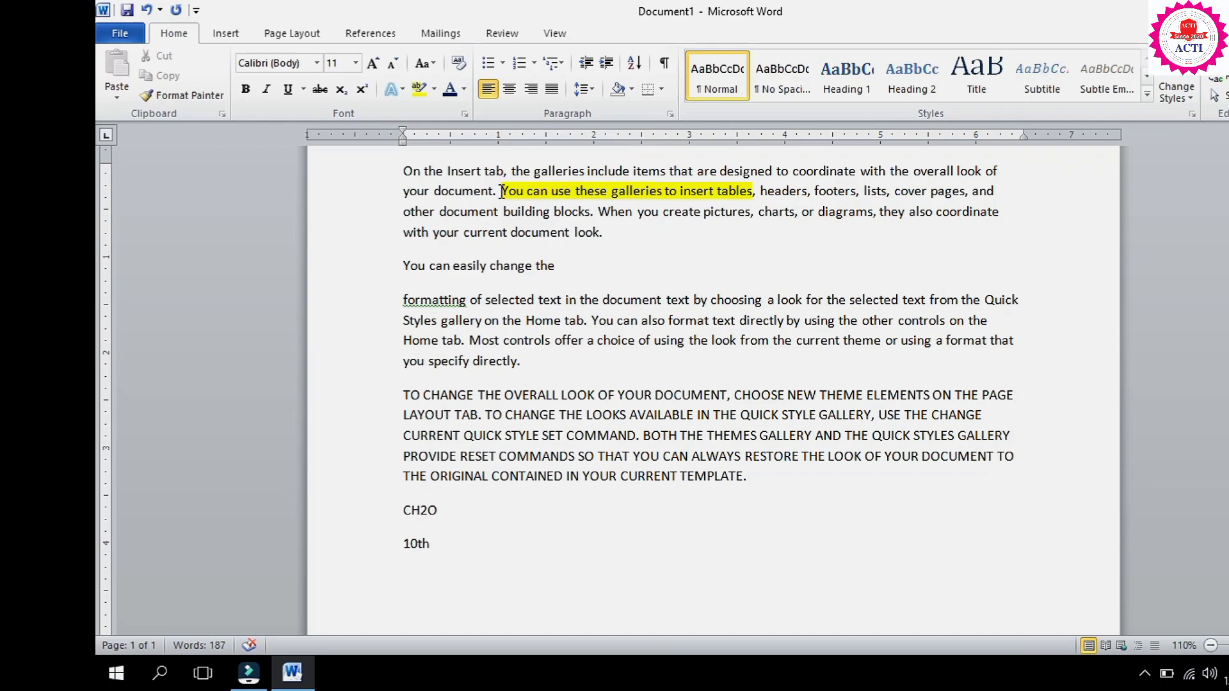
Step: Remove the yellow highlight from "You can use these galleries to insert tables" by setting its highlight to No Color
left_click_drag(501, 190, 753, 199)
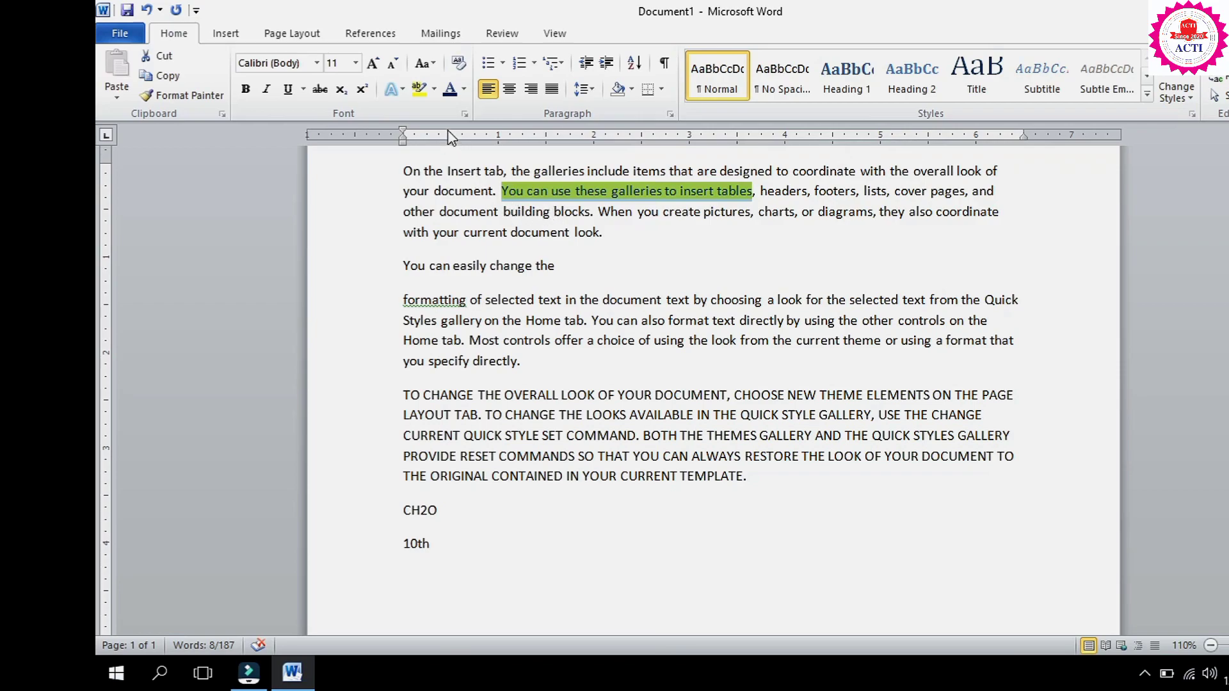
left_click(435, 90)
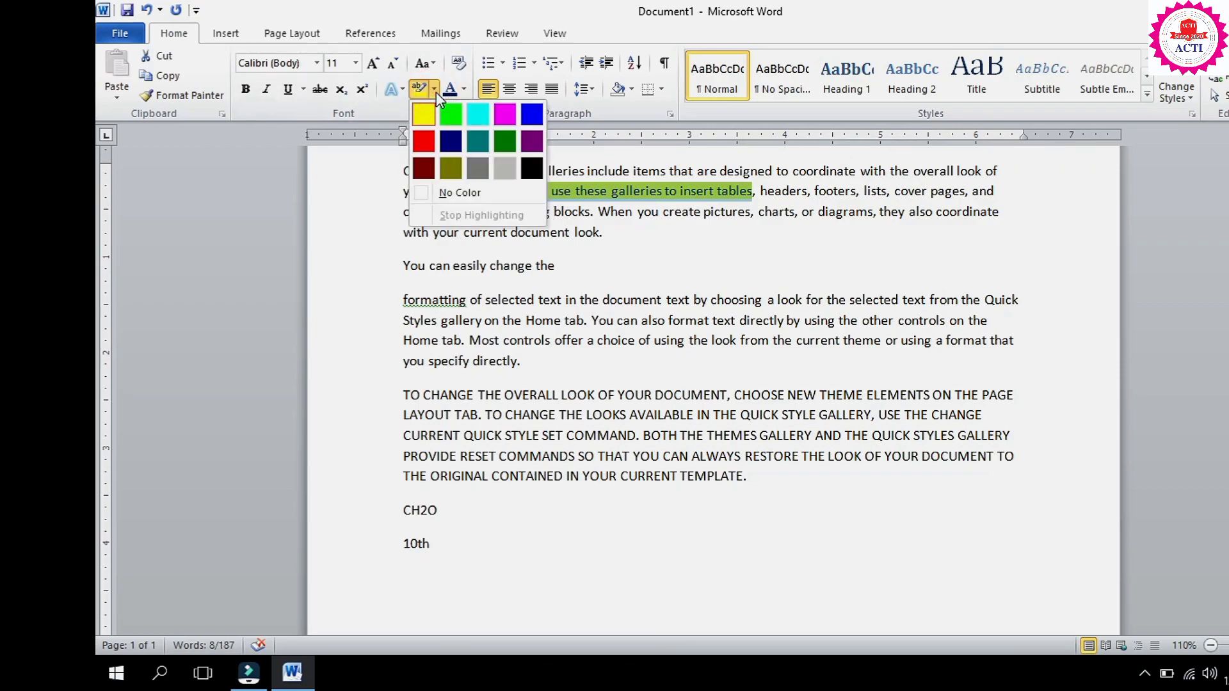
left_click(459, 193)
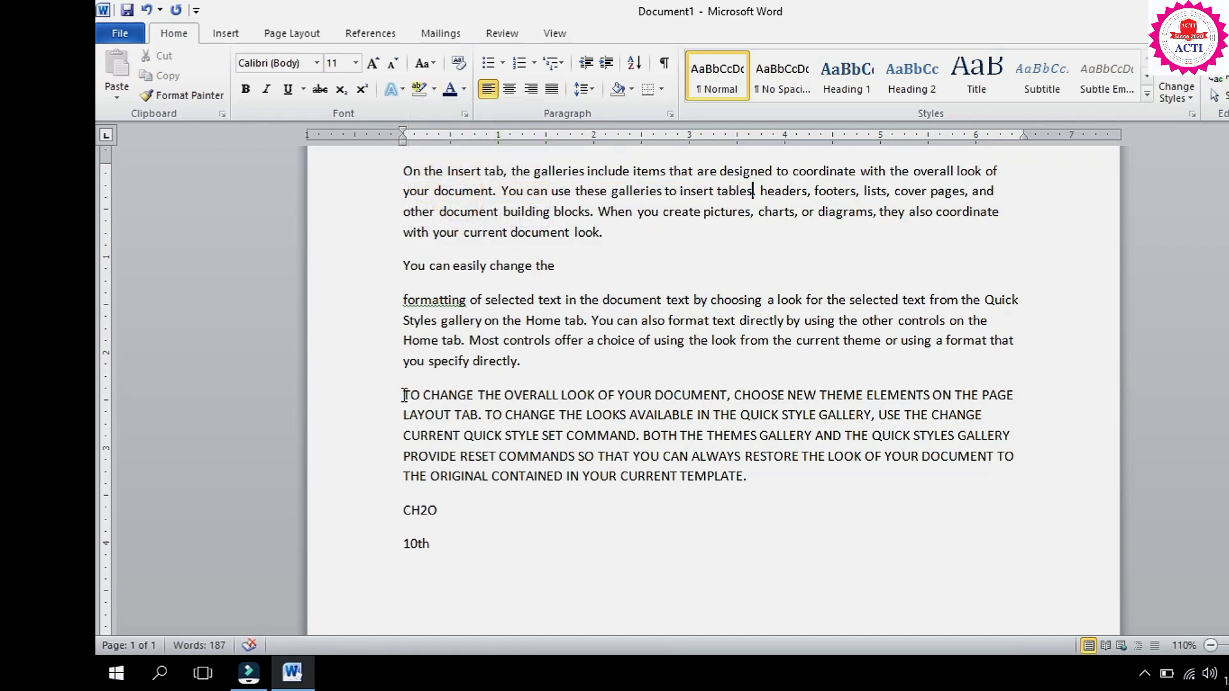
Step: Convert the uppercase paragraph starting "TO CHANGE THE OVERALL LOOK" to Sentence case
left_click_drag(405, 395, 769, 491)
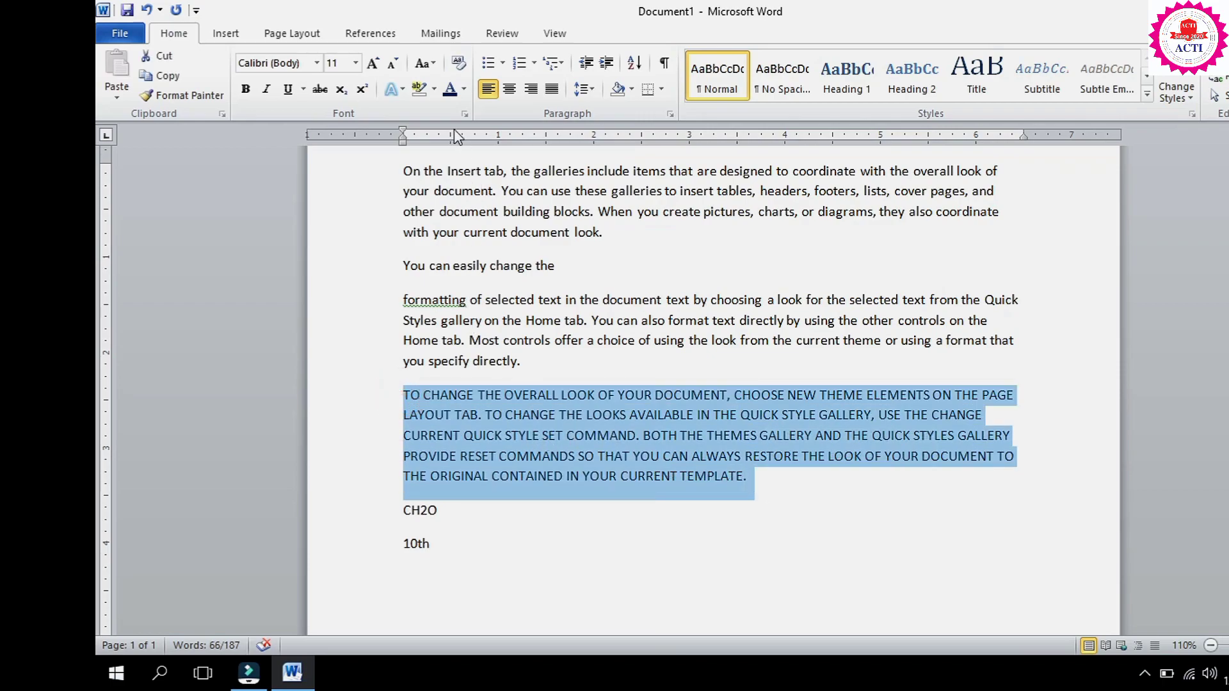
left_click(433, 64)
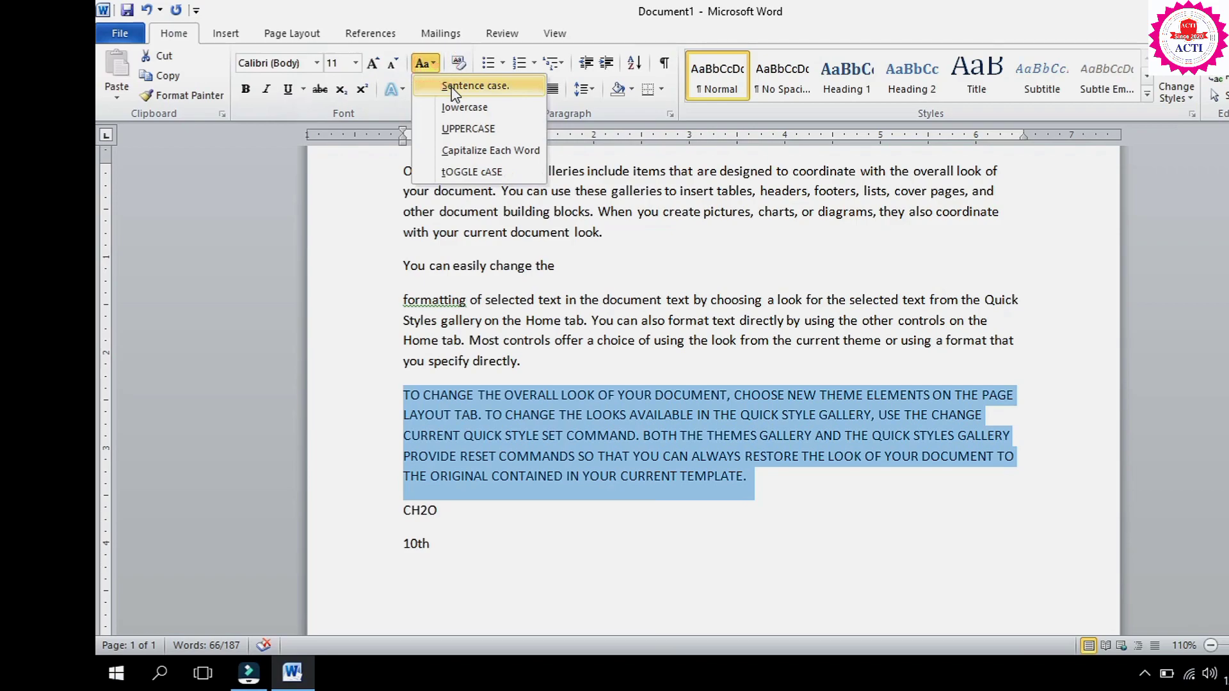
left_click(460, 85)
left_click(599, 402)
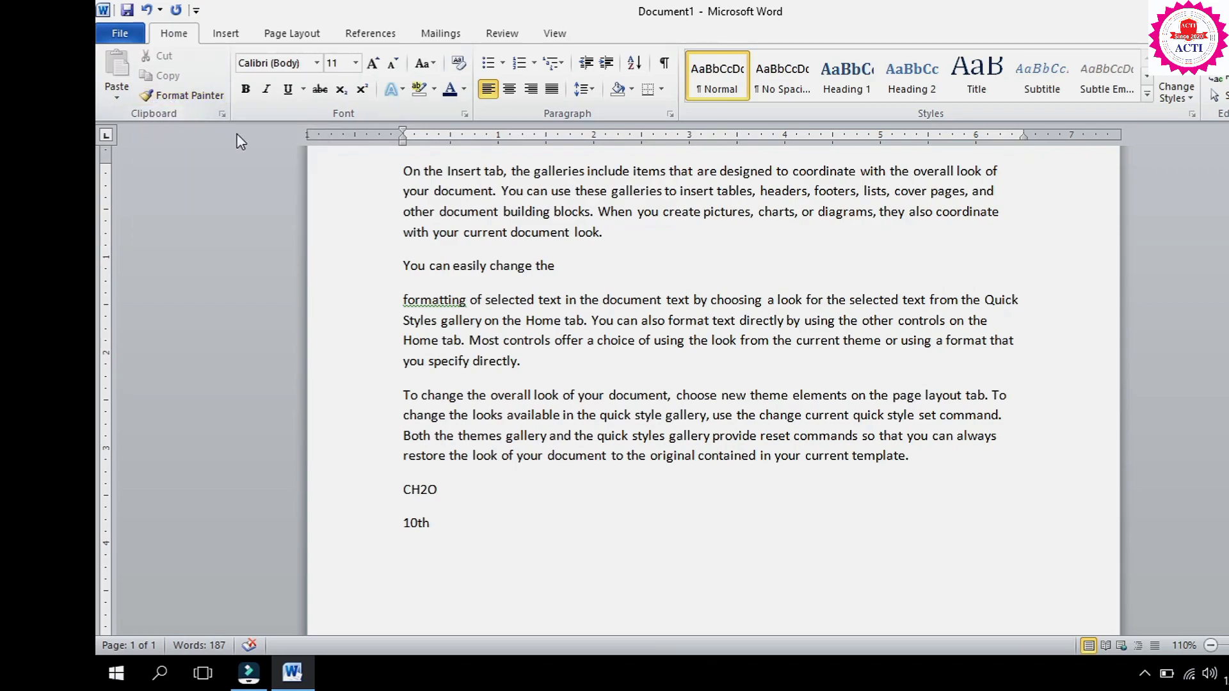
Step: Cut the line "You can easily change the" and paste it at the end of the paragraph starting "formatting of selected text"
scroll(376, 256, "up", 3)
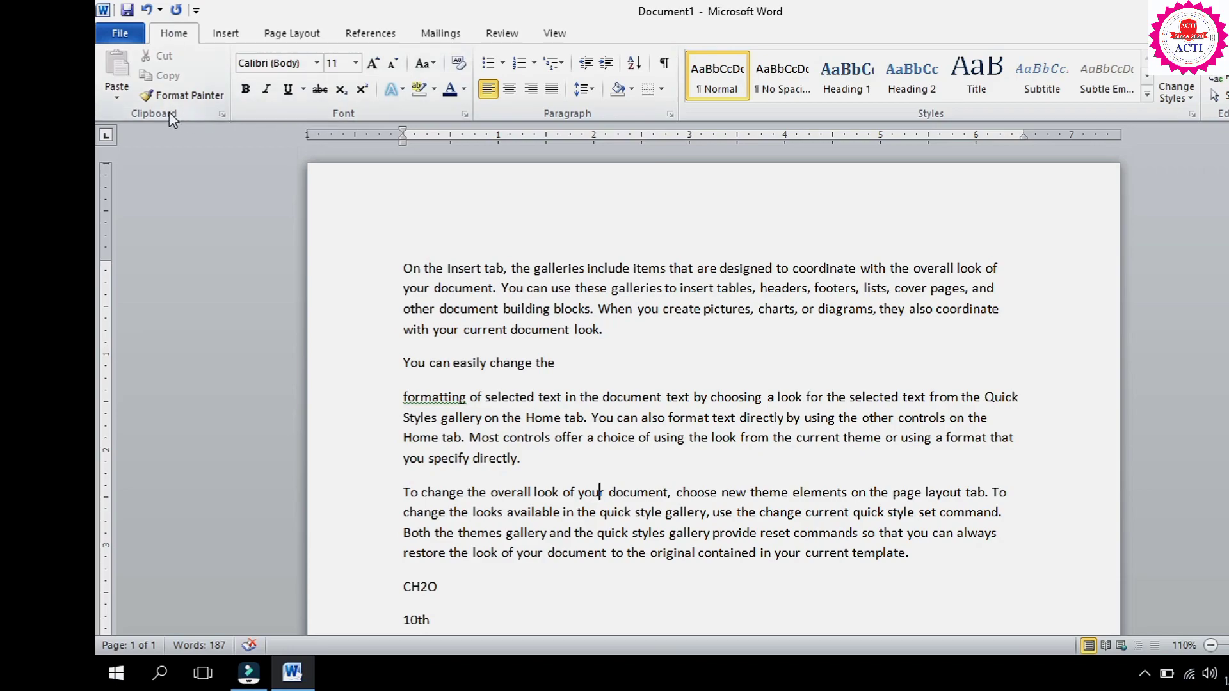
scroll(410, 233, "down", 4)
scroll(443, 245, "up", 4)
left_click_drag(567, 362, 401, 354)
key("ctrl+c")
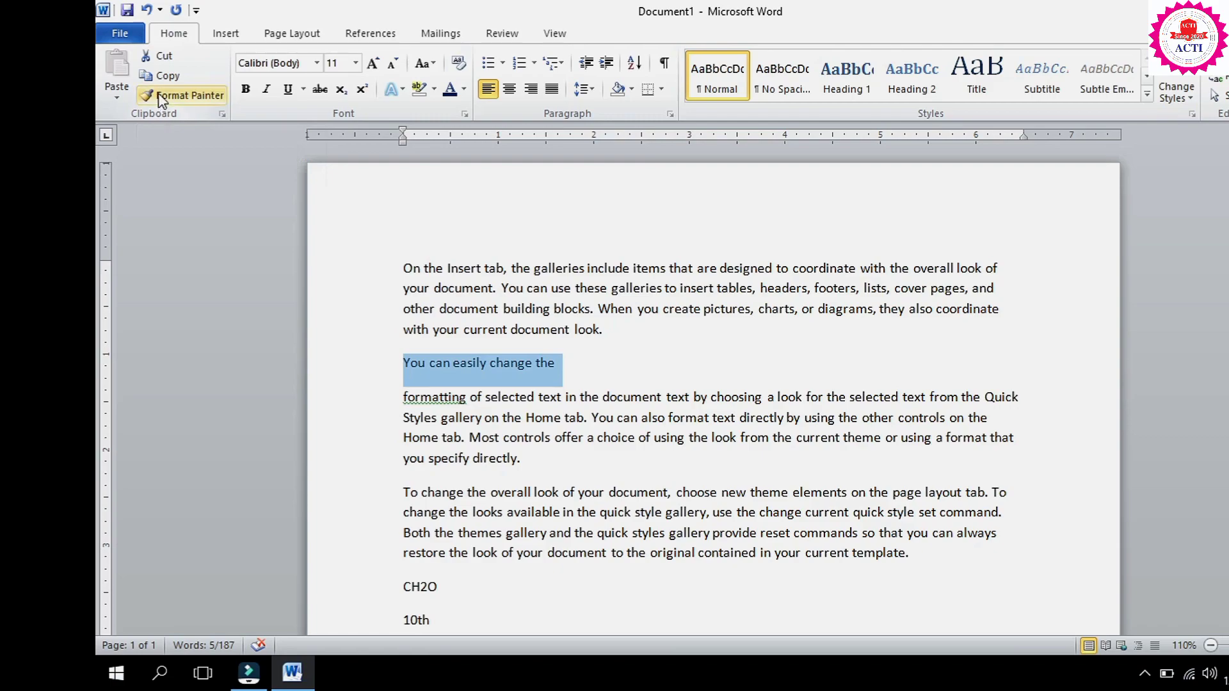
left_click(160, 57)
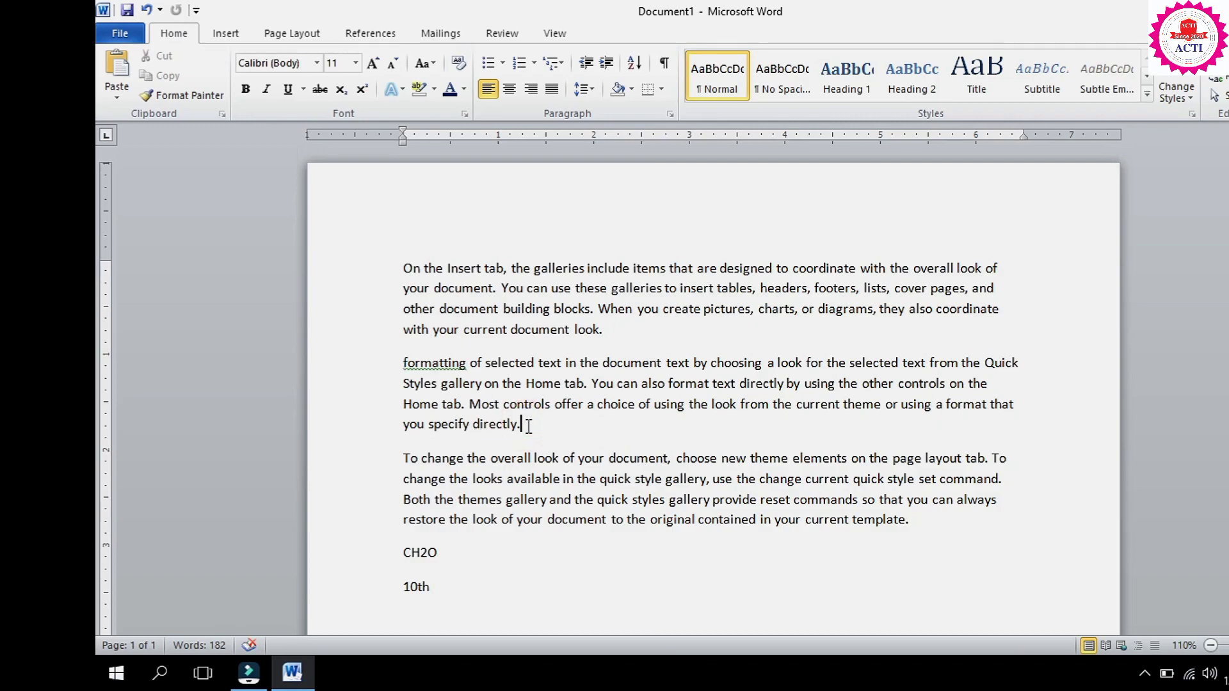
left_click(117, 70)
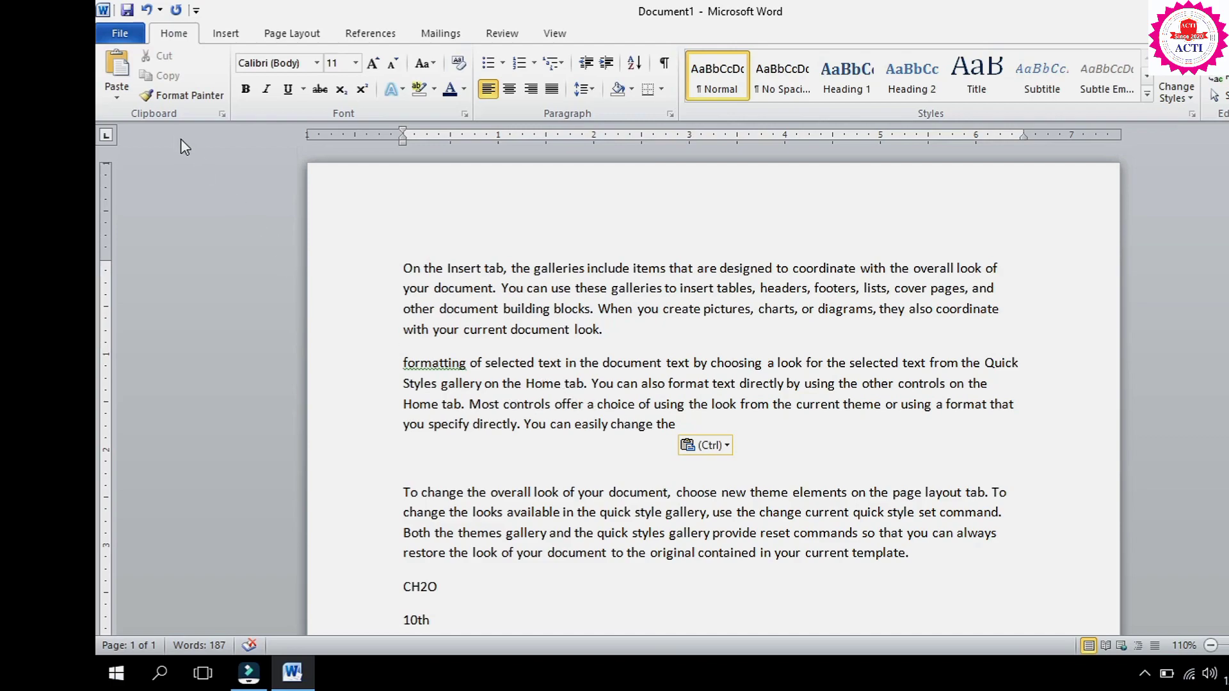
Step: Copy "with your current document look" from the first paragraph and paste it after "You can easily change the"
scroll(650, 441, "down", 4)
left_click(618, 425)
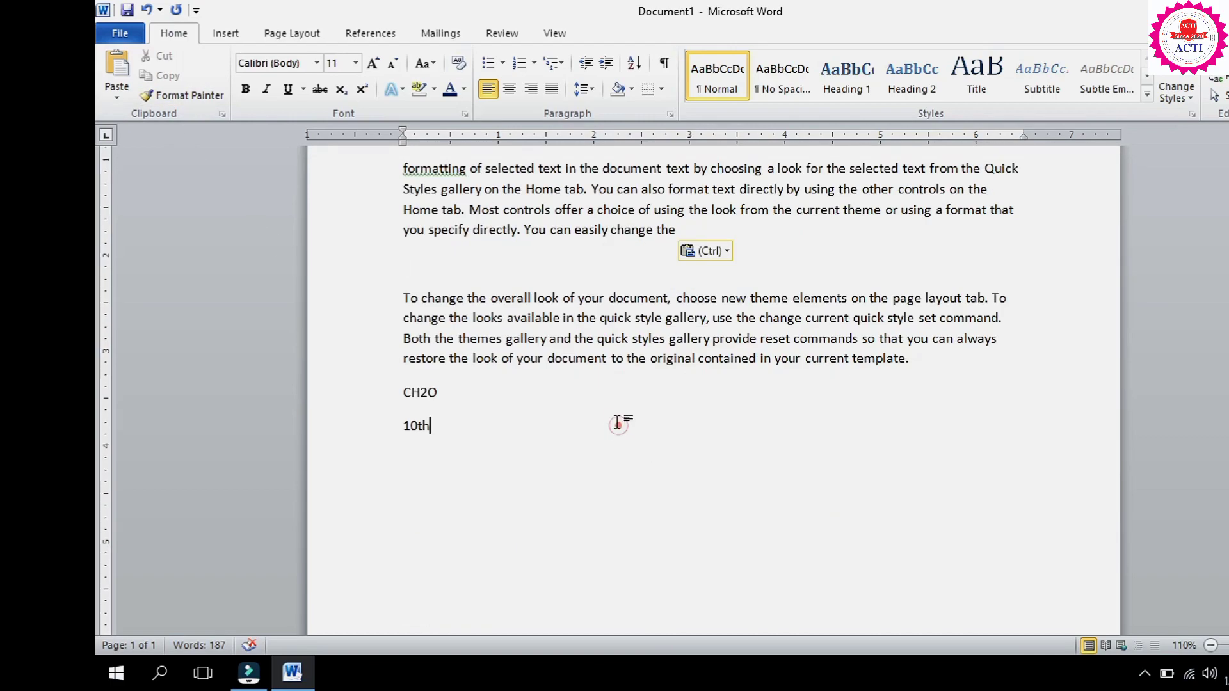
scroll(554, 327, "up", 2)
left_click_drag(600, 329, 414, 331)
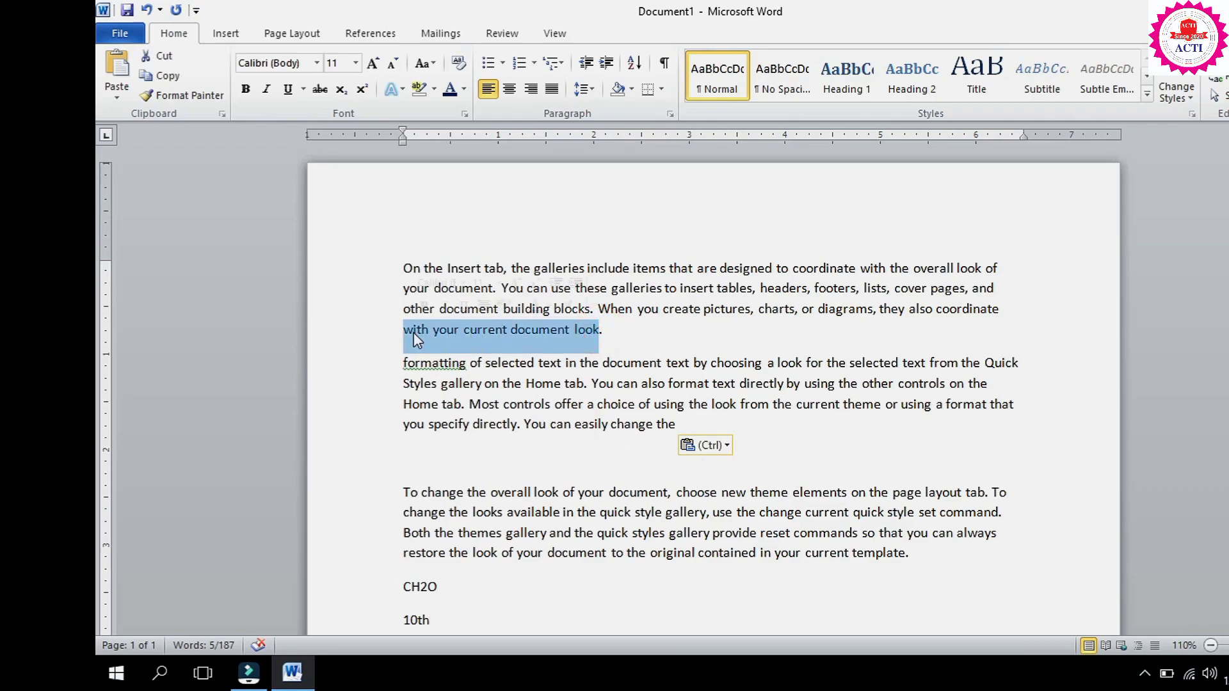
left_click(162, 78)
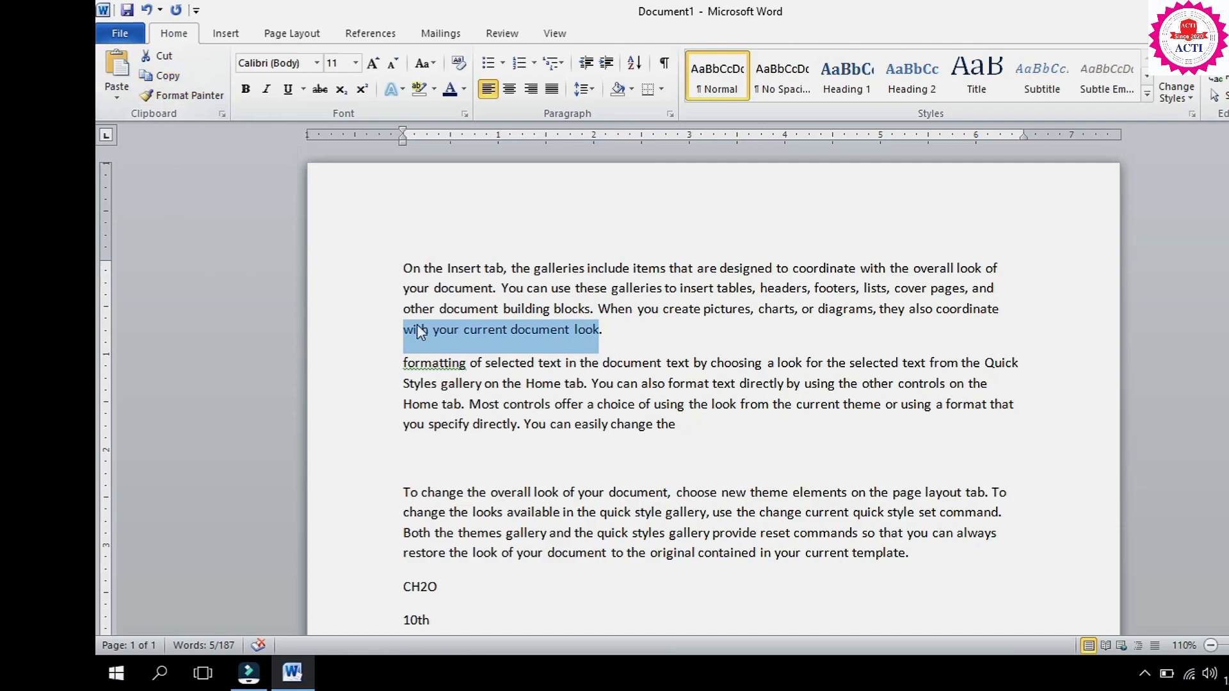
left_click(692, 428)
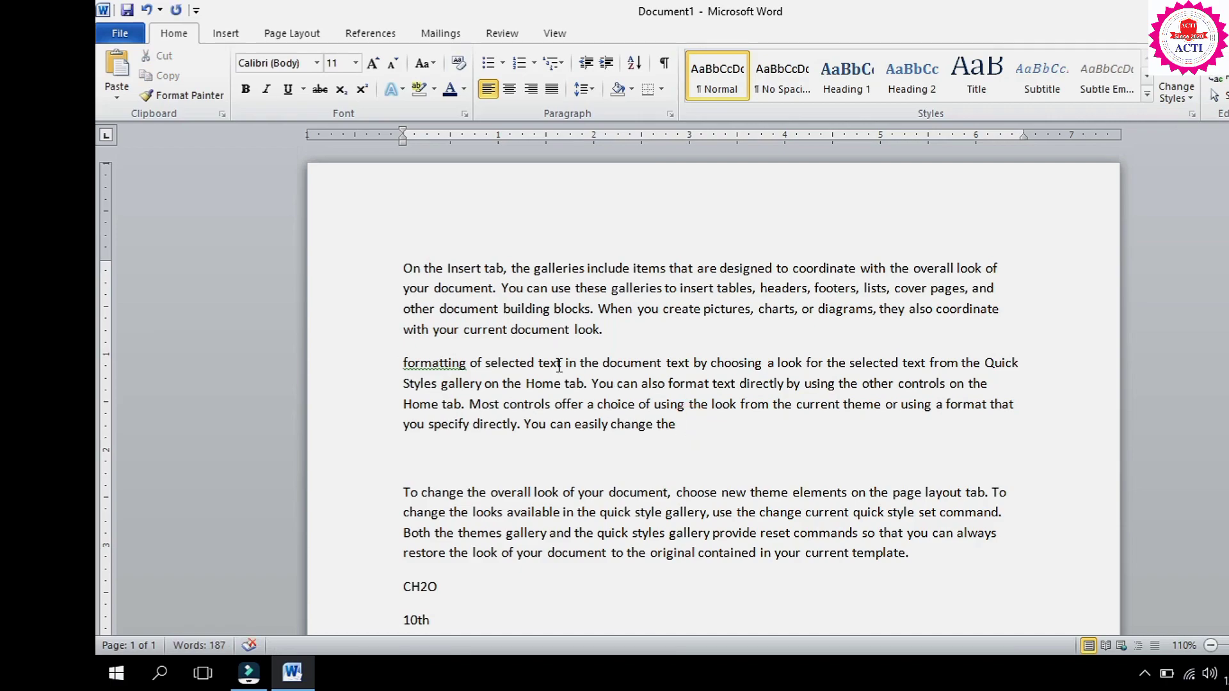
left_click(123, 77)
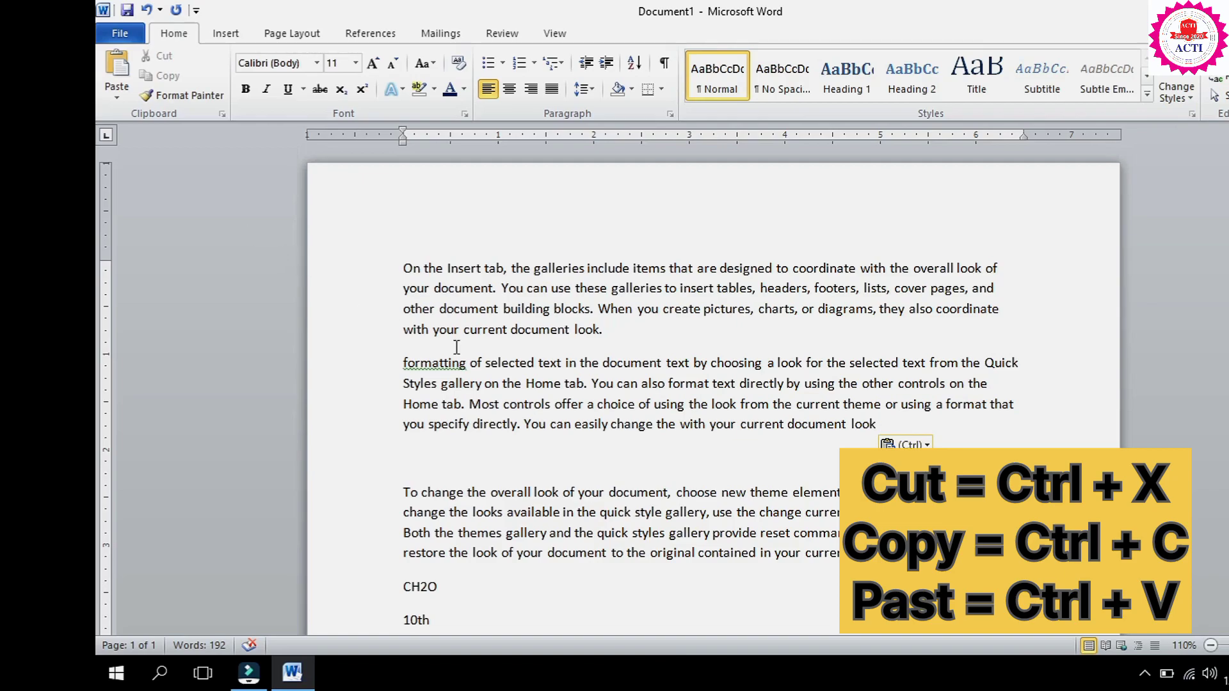
Step: Split the first paragraph after "On the Insert tab," so that phrase stands on its own line
scroll(531, 365, "down", 1)
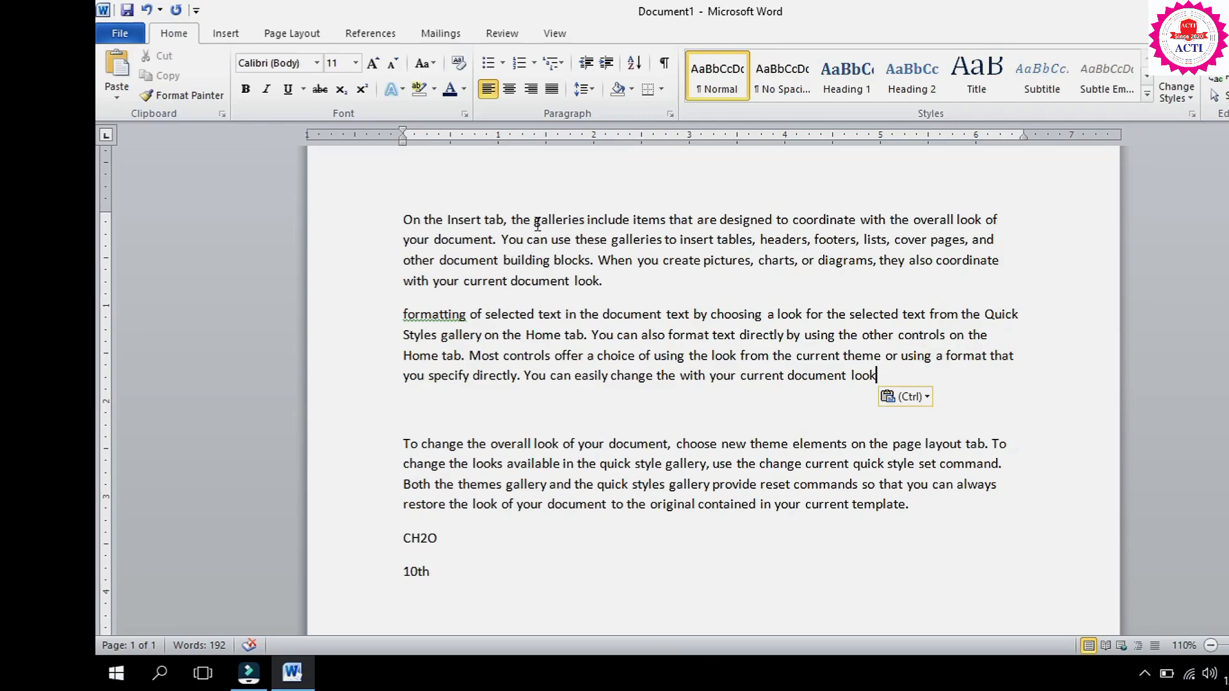
left_click(506, 221)
key("Return")
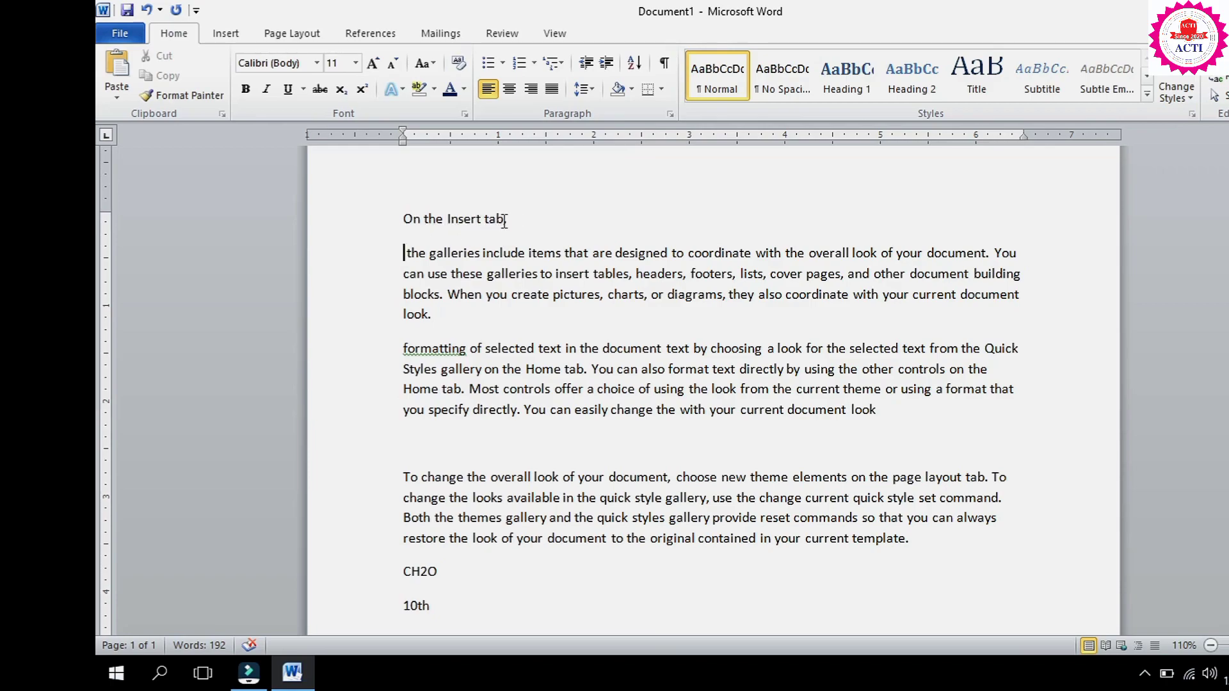
Step: Set the font of the line "On the Insert tab," to Blackadder ITC
left_click_drag(503, 221, 382, 224)
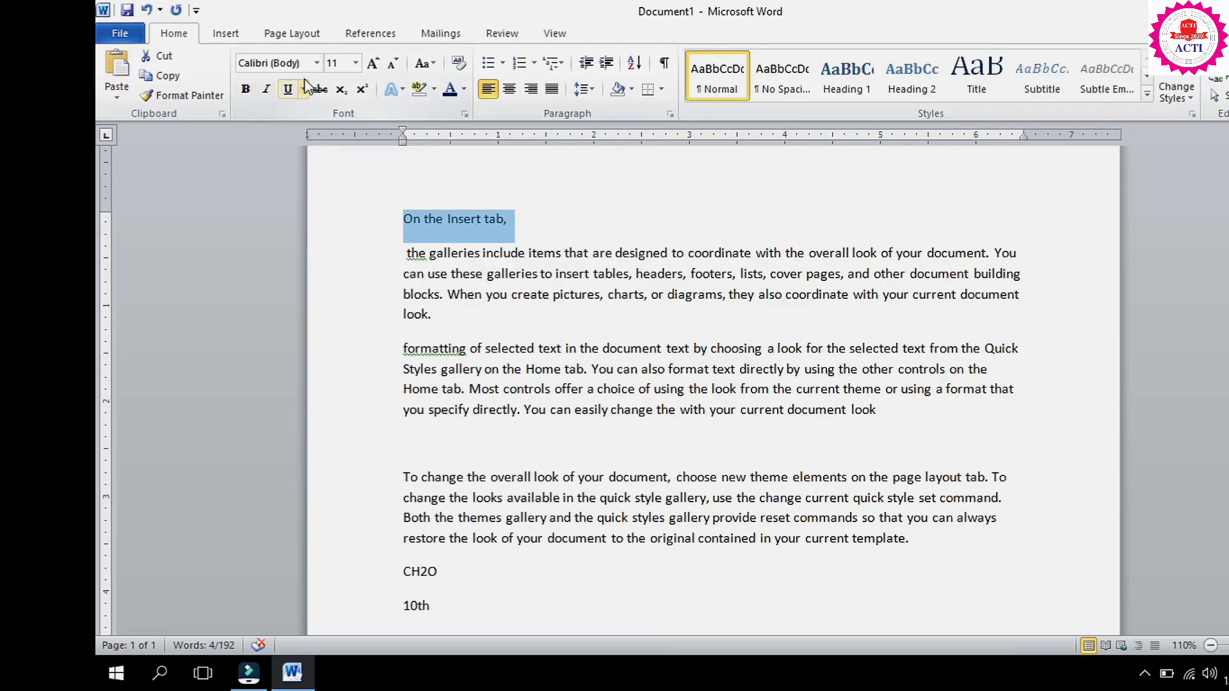
left_click(317, 64)
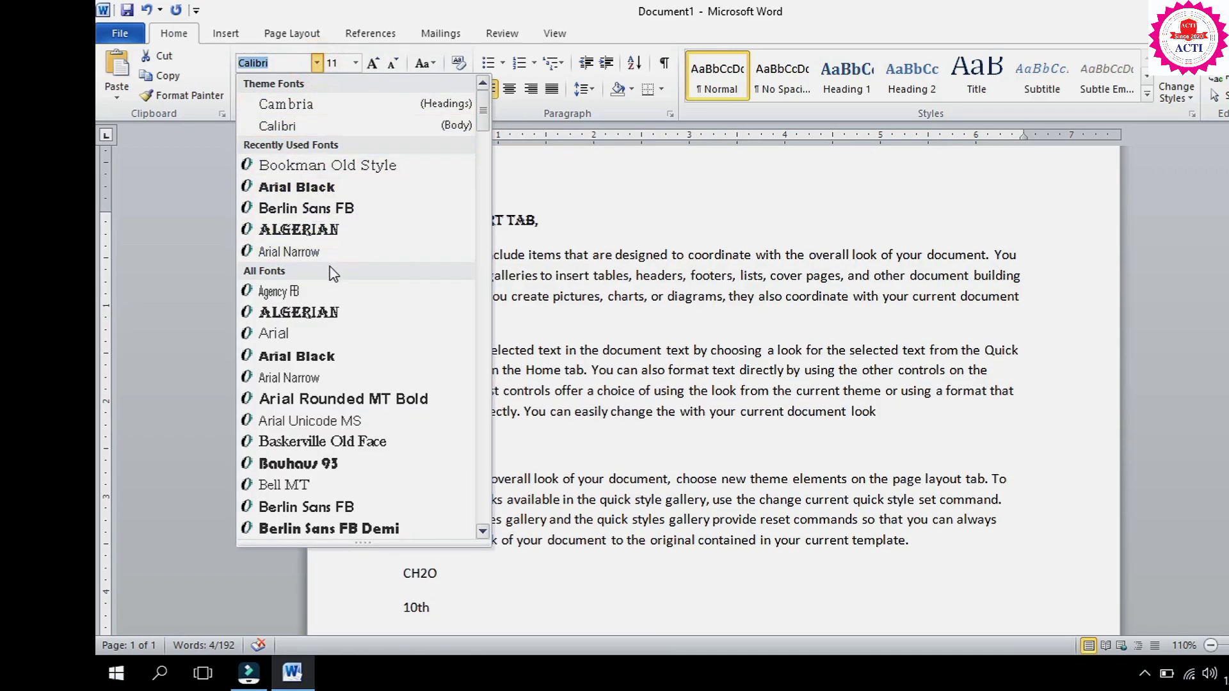
scroll(332, 273, "down", 3)
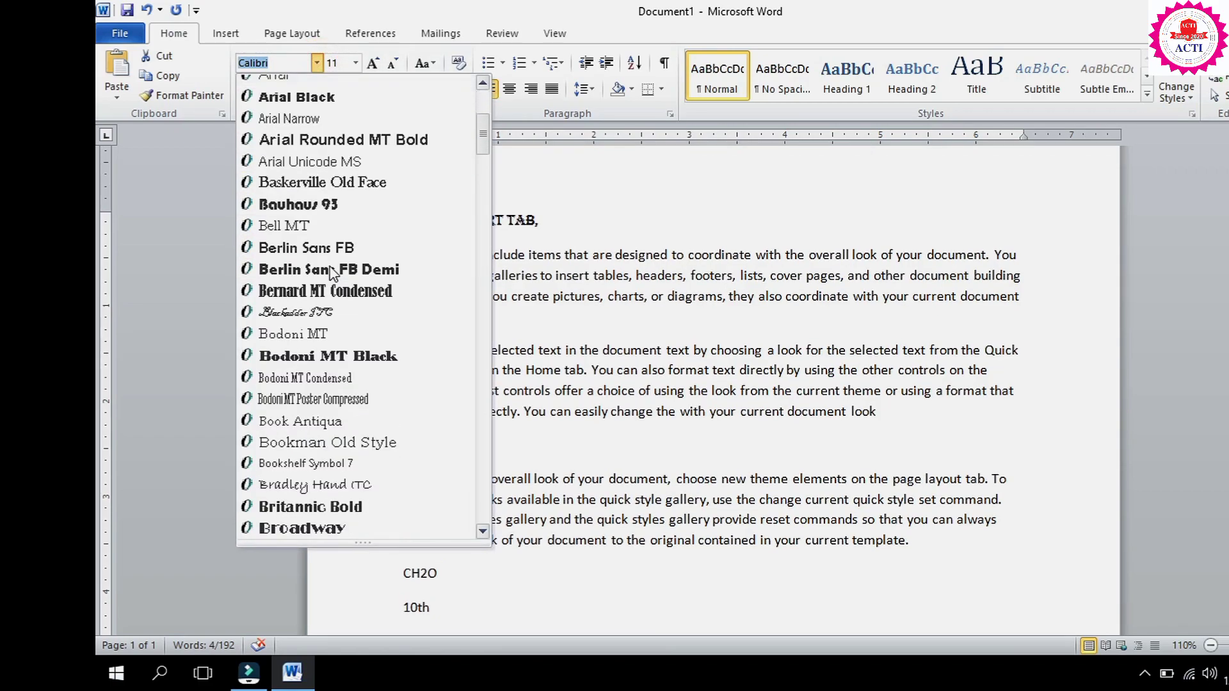
left_click(304, 314)
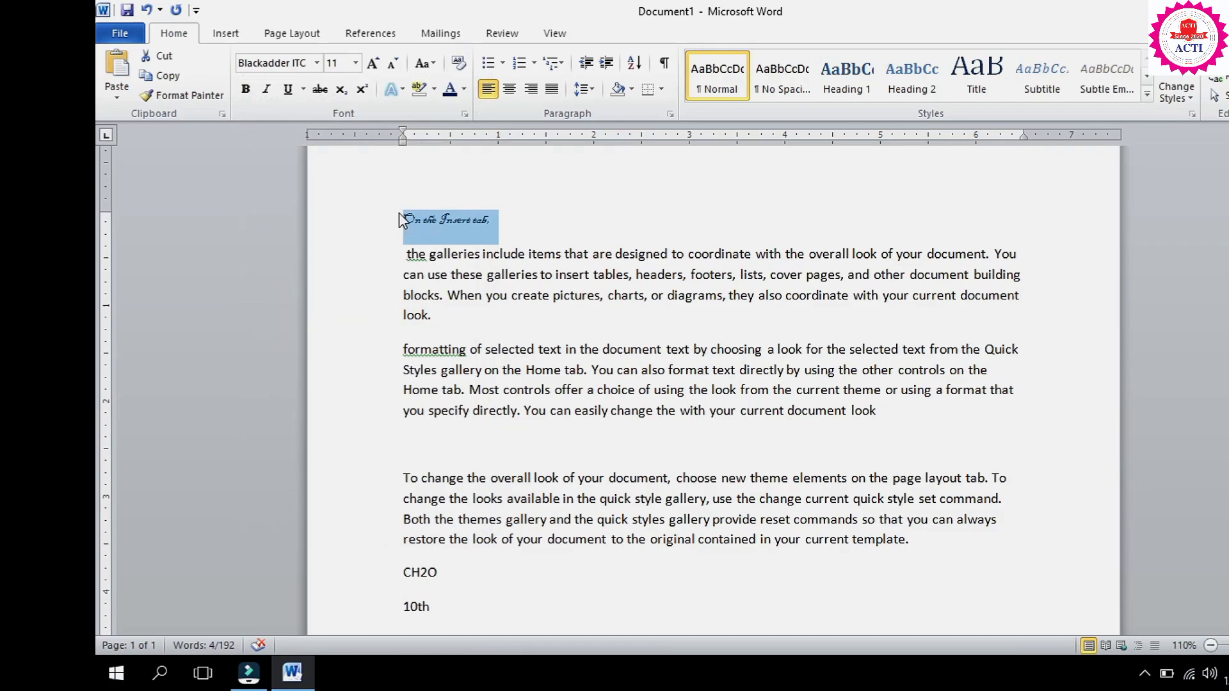
Step: Enlarge the line "On the Insert tab," to font size 26
left_click(374, 64)
left_click(374, 64)
left_click(374, 64)
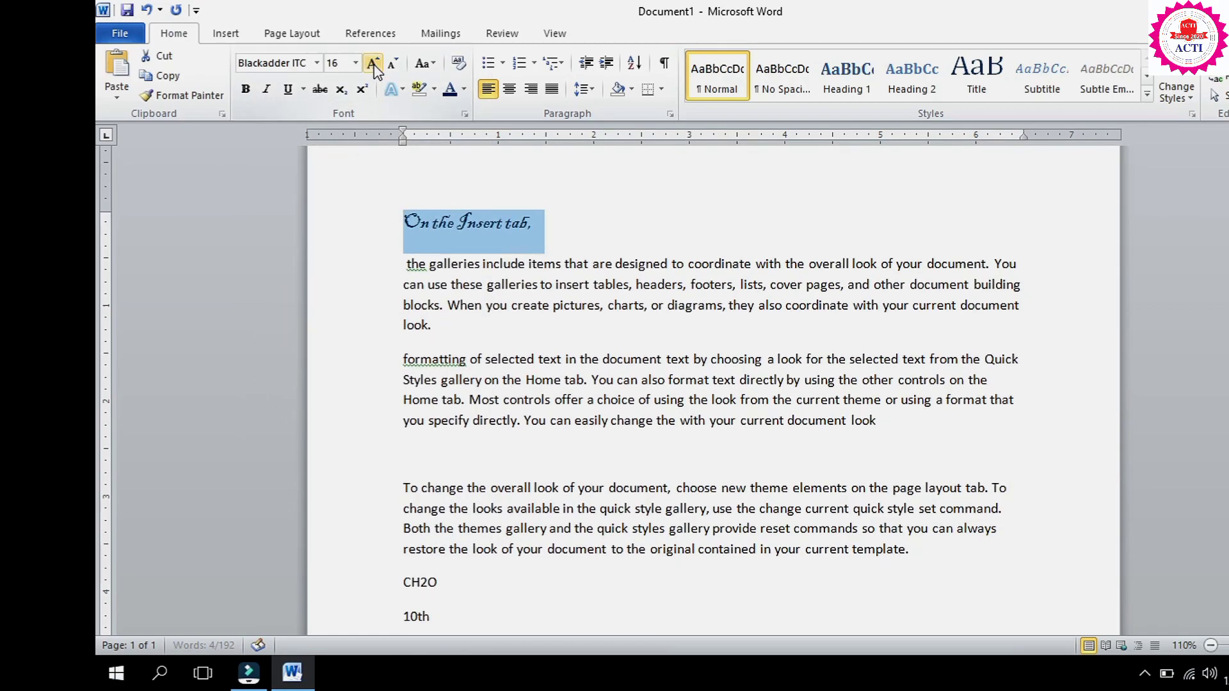
left_click(373, 64)
left_click(373, 64)
left_click(374, 64)
left_click(374, 64)
left_click(374, 64)
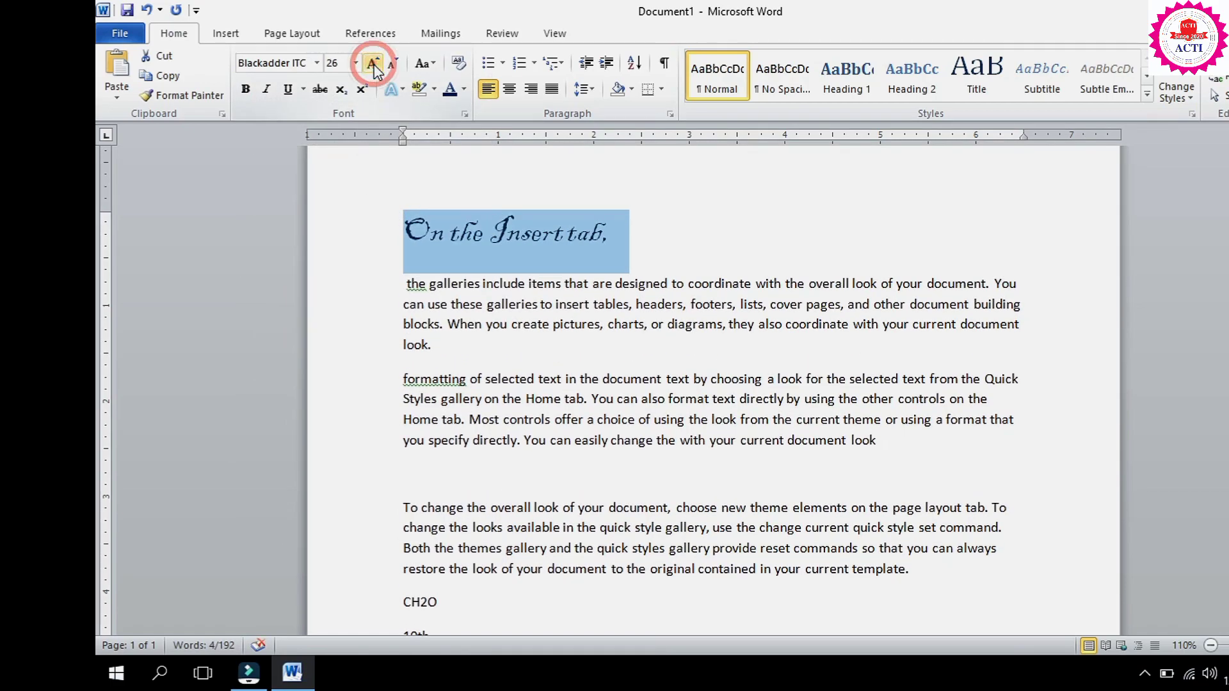
Step: Make the line "On the Insert tab," bold and give it the standard Blue font color
left_click(246, 89)
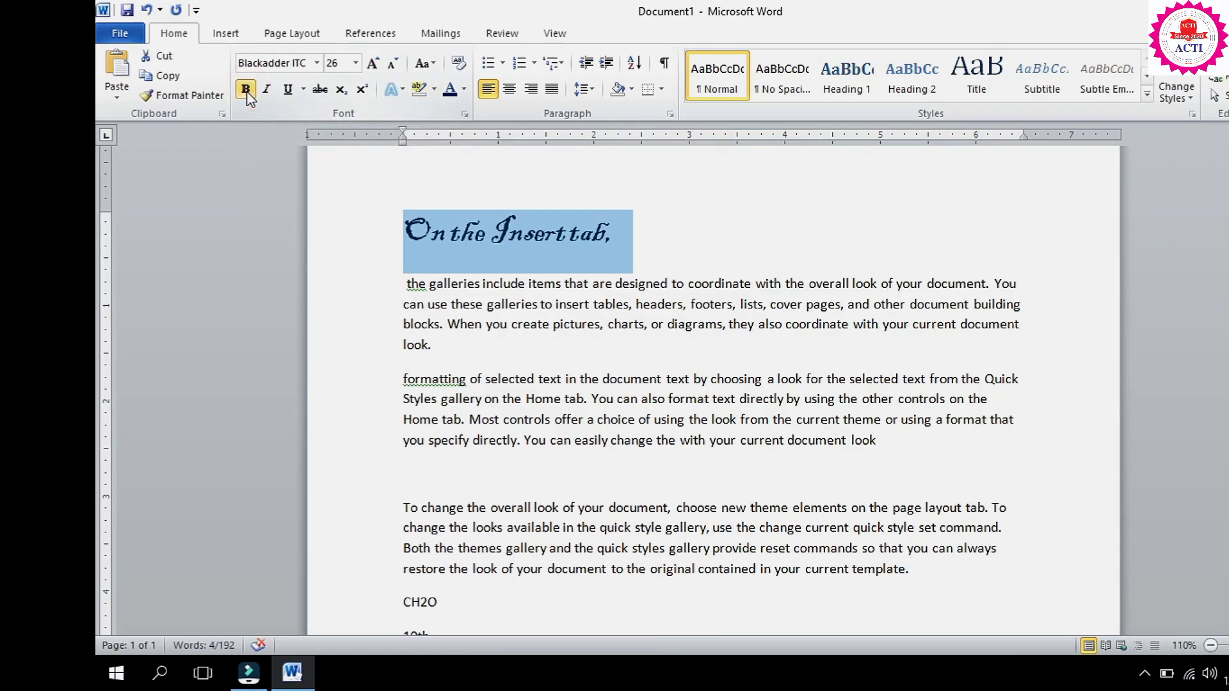
left_click(464, 90)
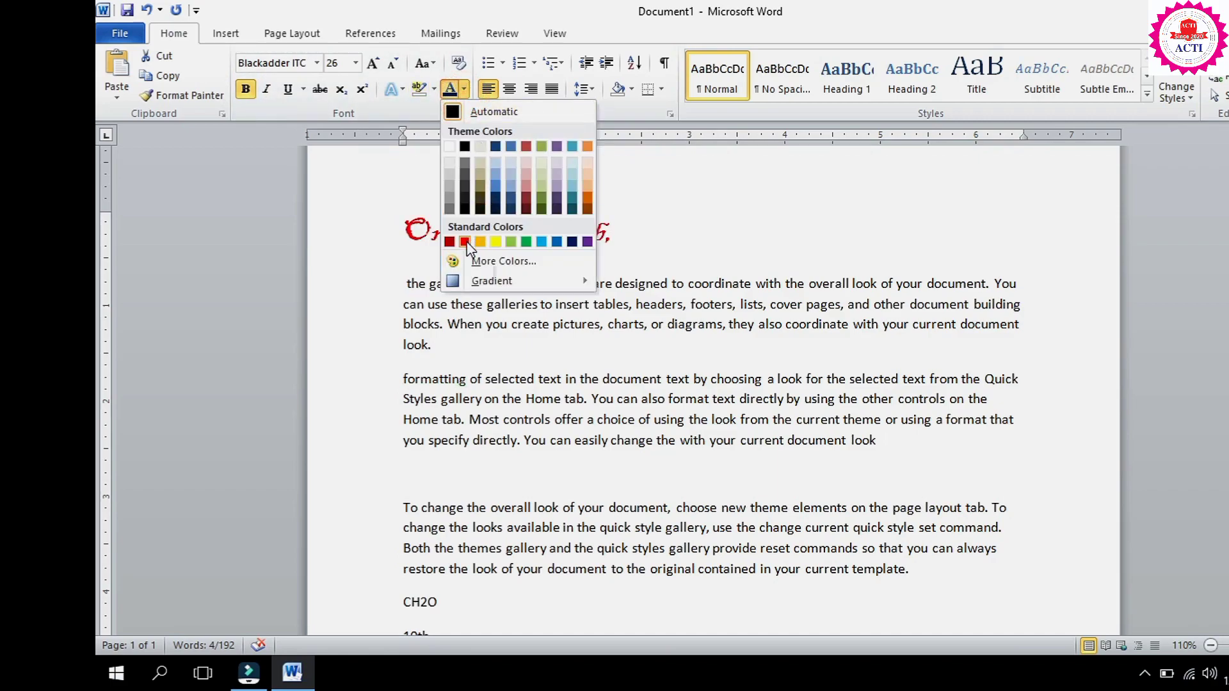
left_click(557, 241)
left_click(546, 240)
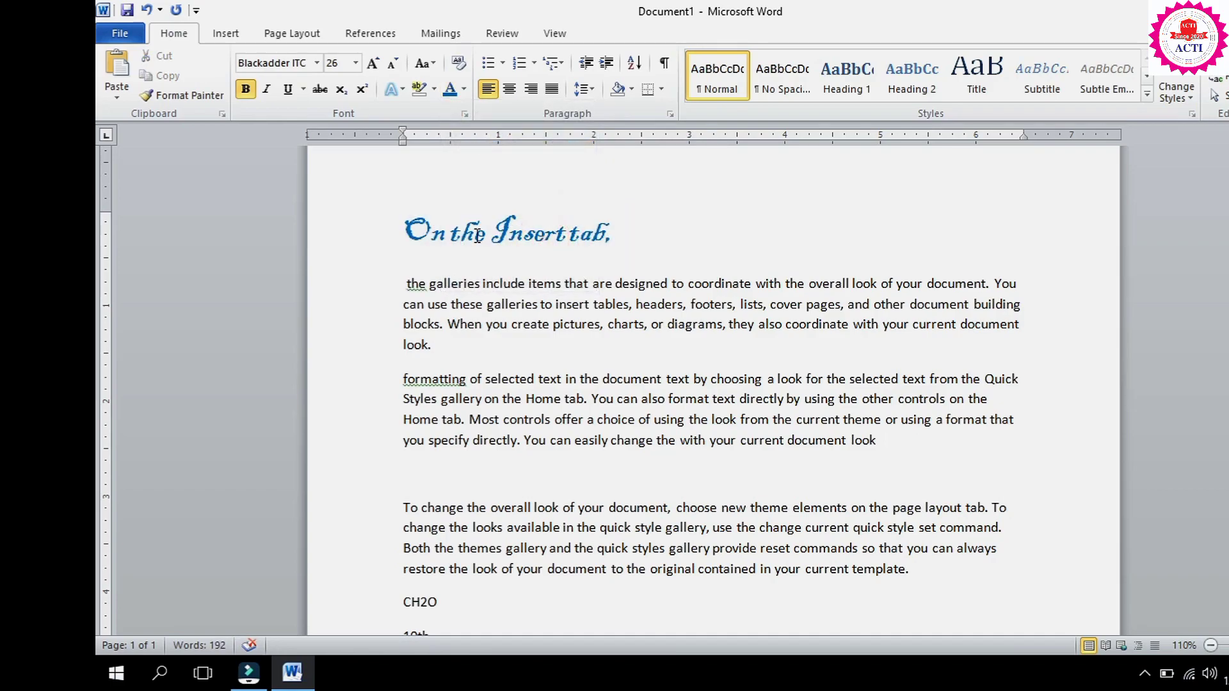
Step: Italicize the whole line "On the Insert tab," and deselect it
left_click(608, 233)
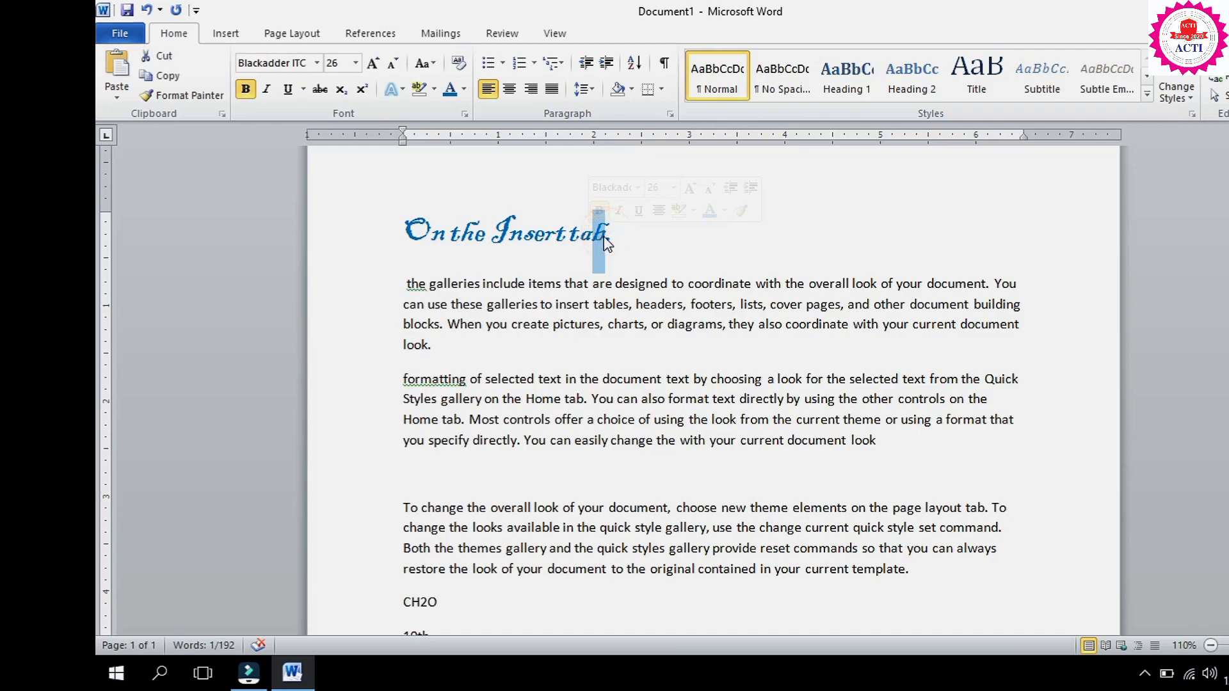
left_click_drag(608, 234, 430, 234)
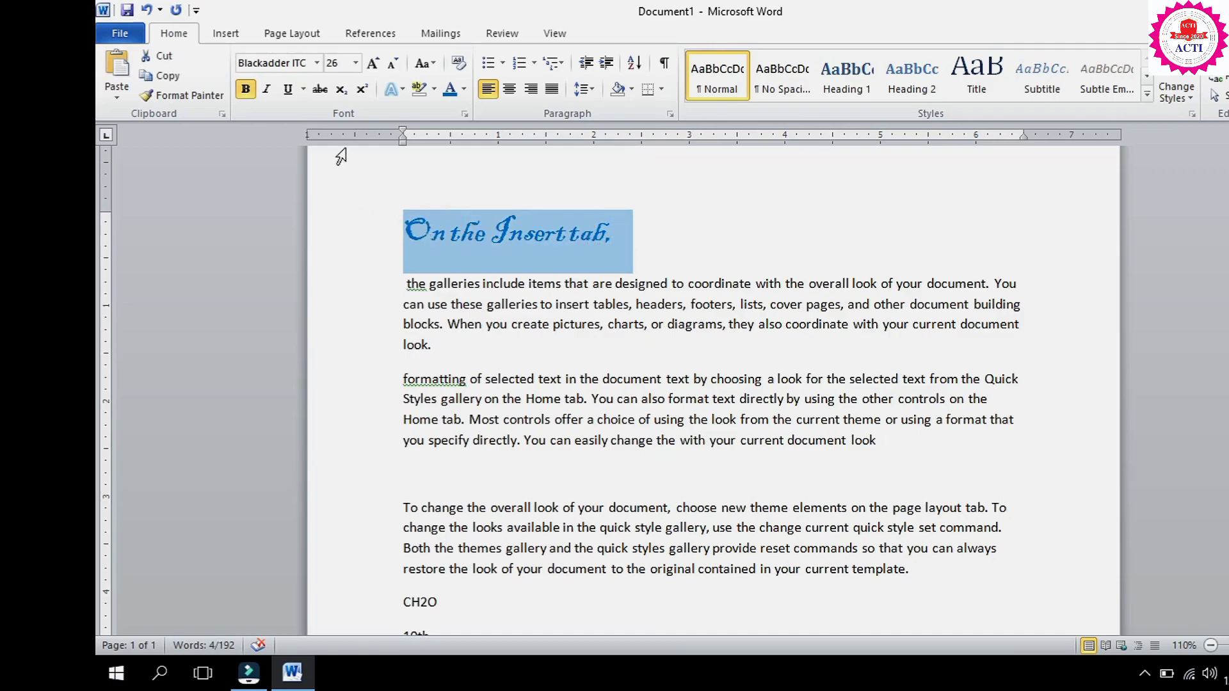
left_click(266, 89)
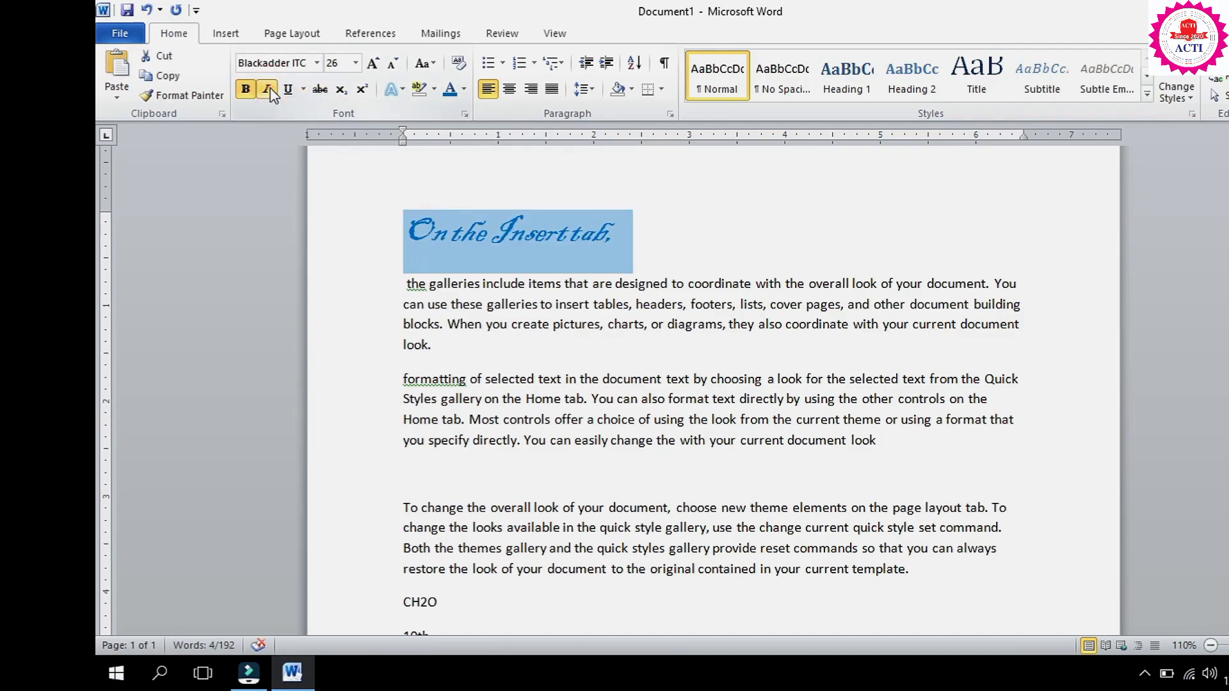
left_click(529, 229)
left_click_drag(405, 228, 605, 232)
left_click(662, 240)
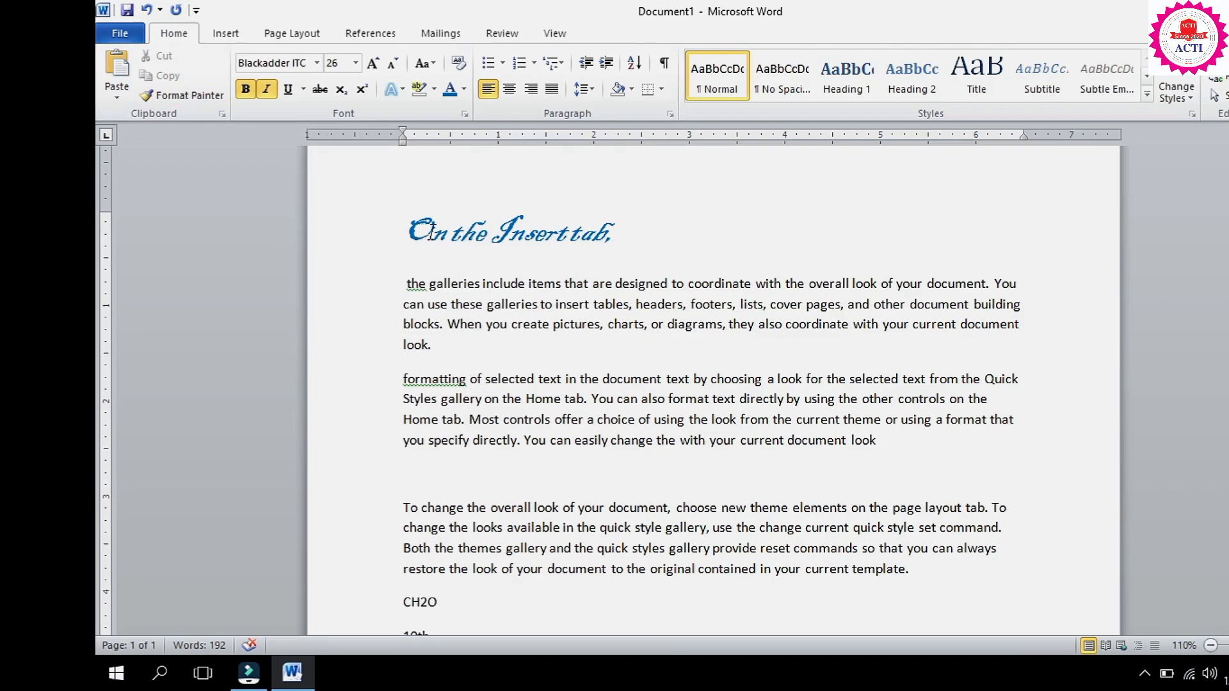
Step: Break the second paragraph after "formatting of selected text in" so that phrase stands on its own line
left_click(574, 379)
key("Return")
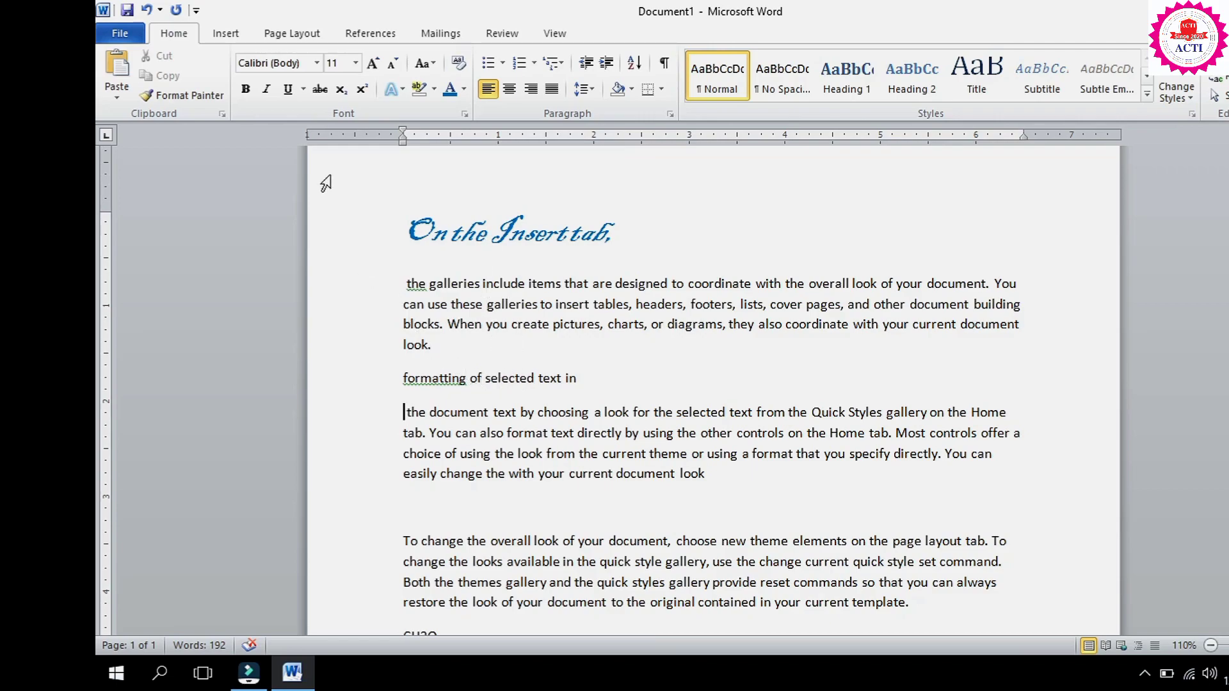
triple_click(406, 228)
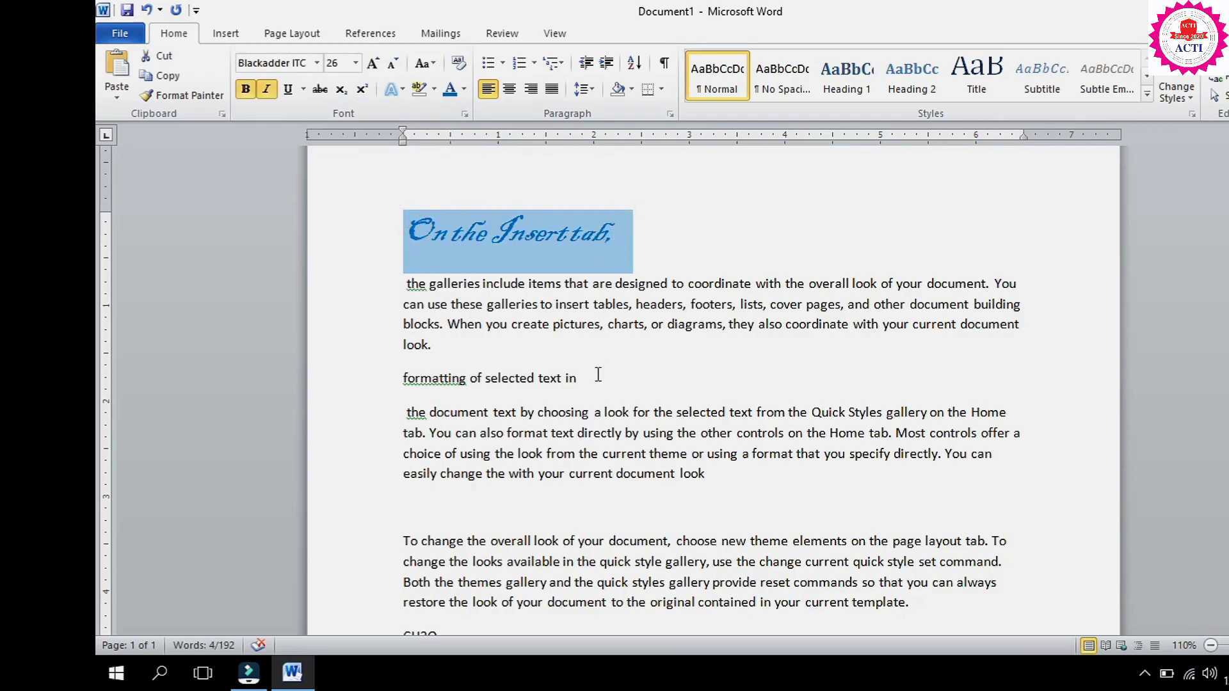
left_click_drag(593, 378, 409, 383)
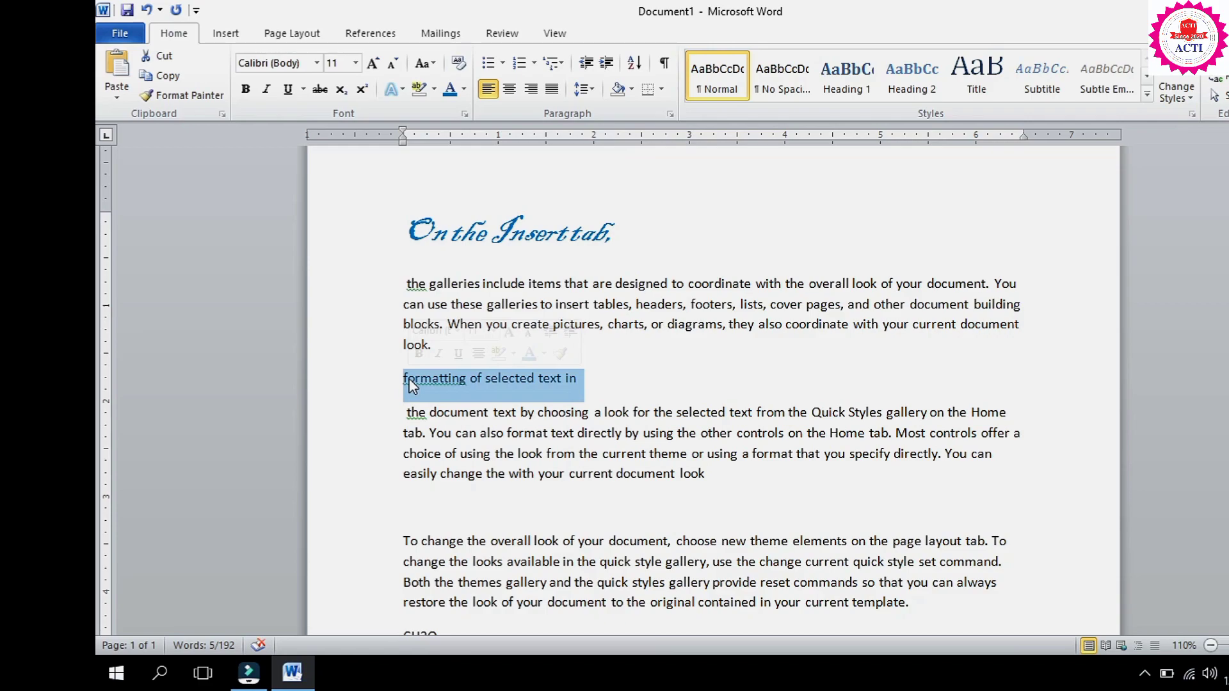
left_click(175, 103)
left_click(439, 232)
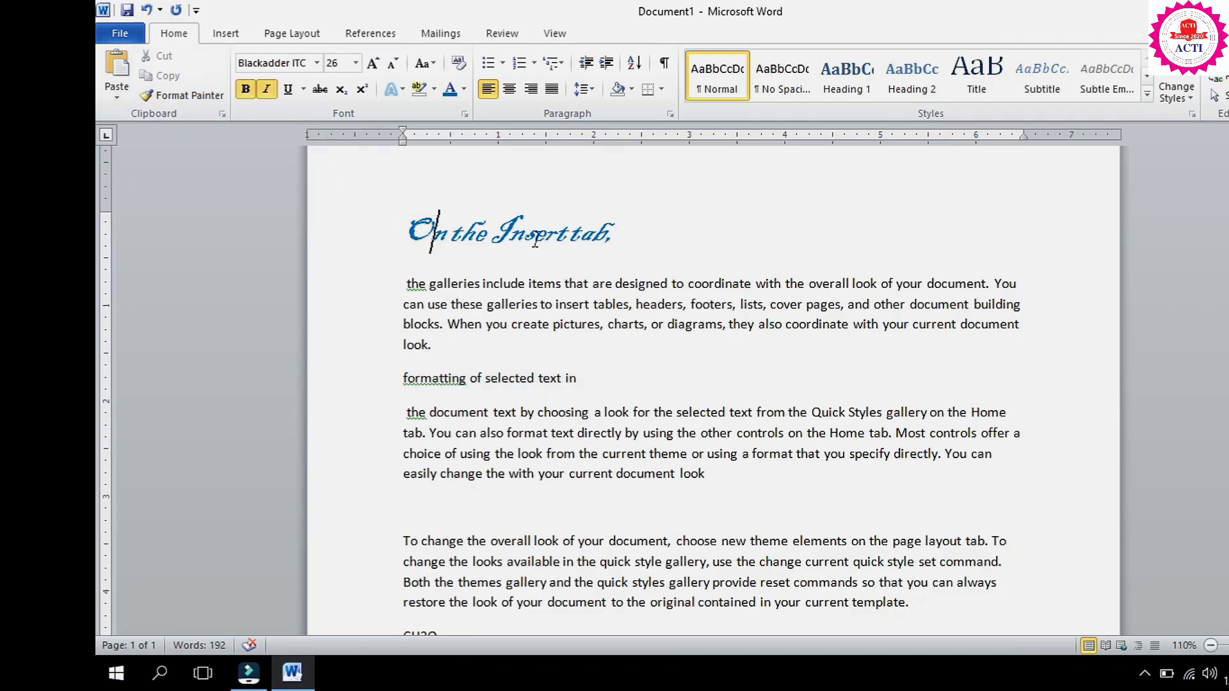
Step: Copy the formatting of the heading "On the Insert tab," onto the line "formatting of selected text in" with Format Painter
left_click_drag(624, 238, 432, 229)
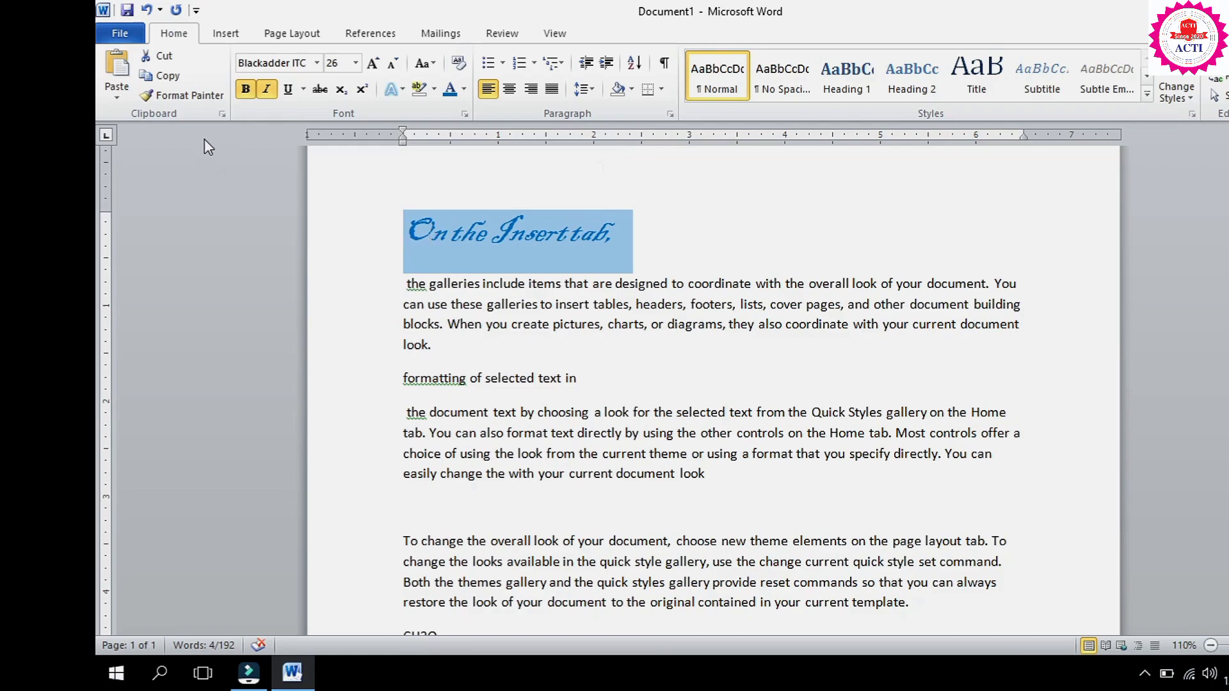
left_click(181, 96)
scroll(498, 288, "down", 1)
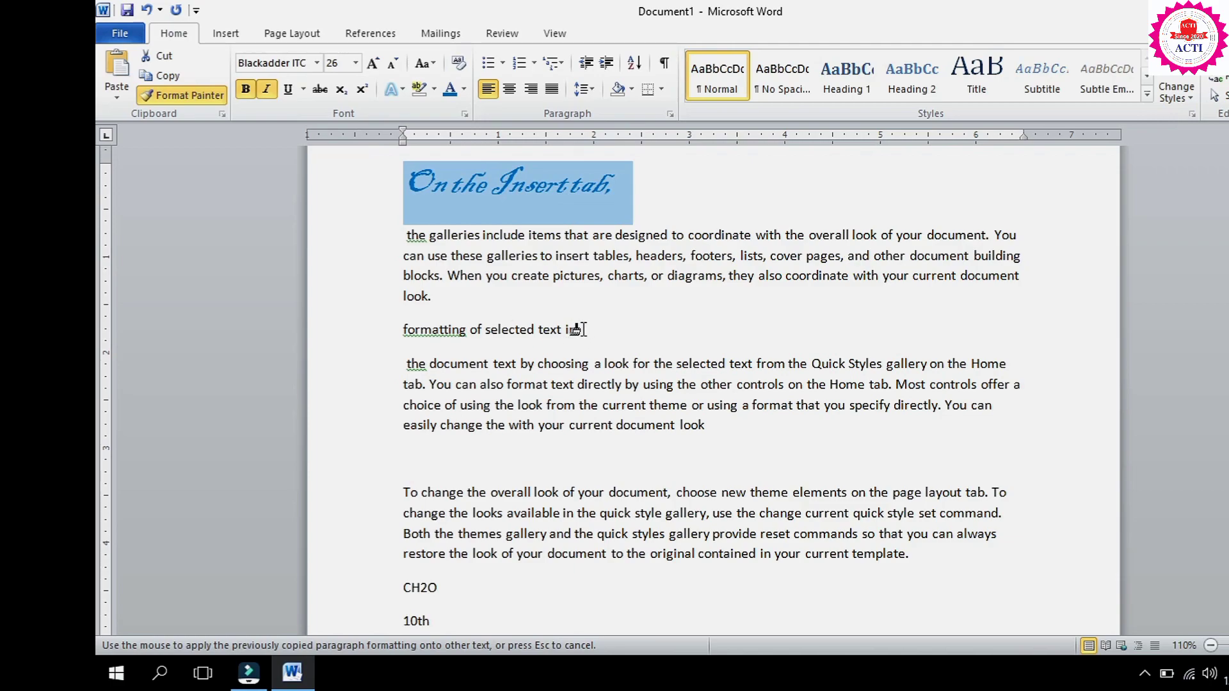
left_click_drag(583, 330, 407, 330)
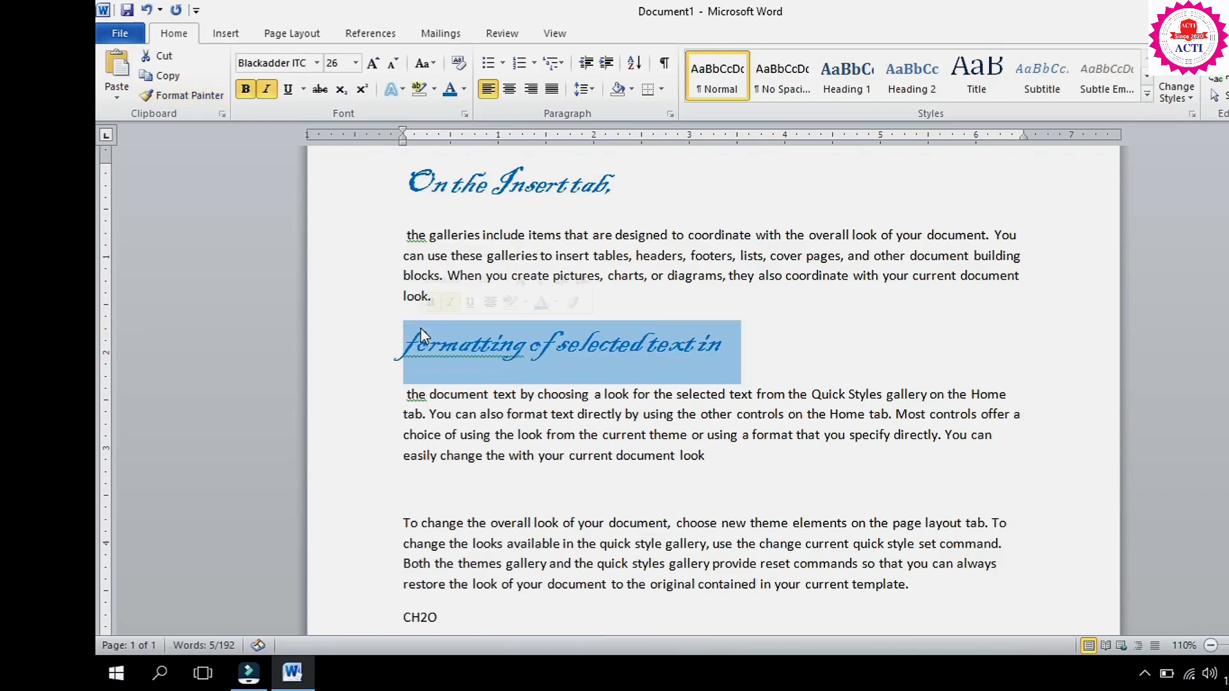
left_click(440, 342)
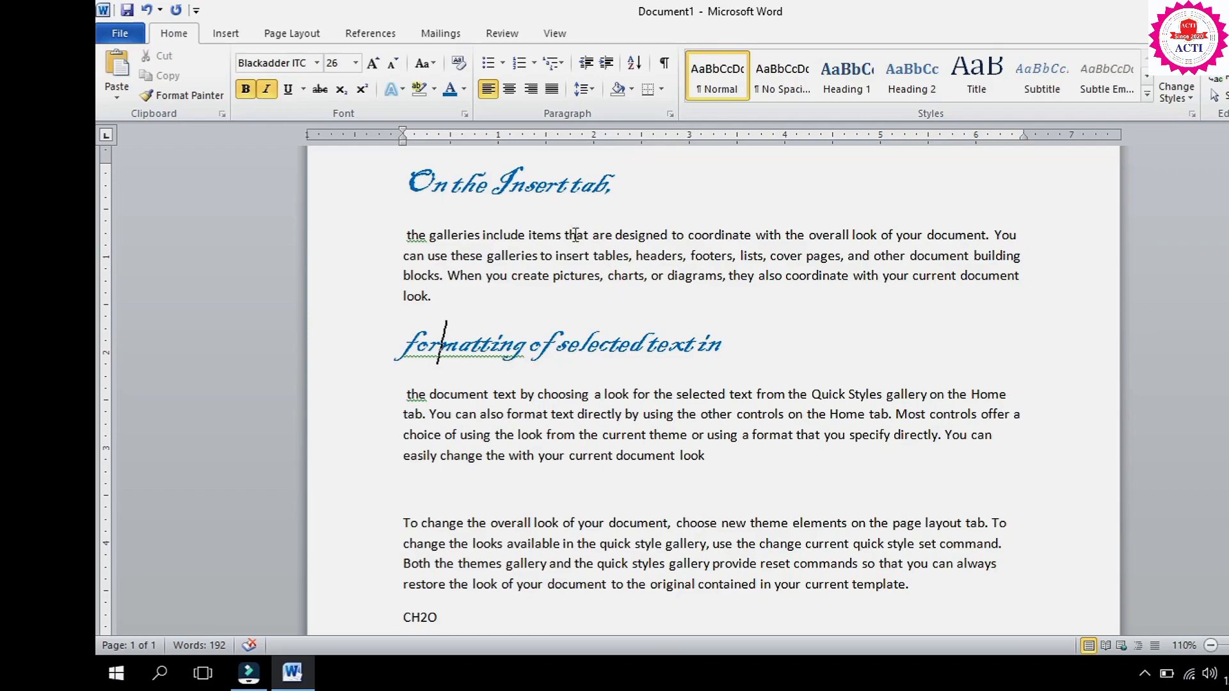
Step: Lock Format Painter on for repeated use with the formatting of "Insert tab," and apply it to "current document look"
left_click(632, 187)
left_click_drag(631, 187, 428, 187)
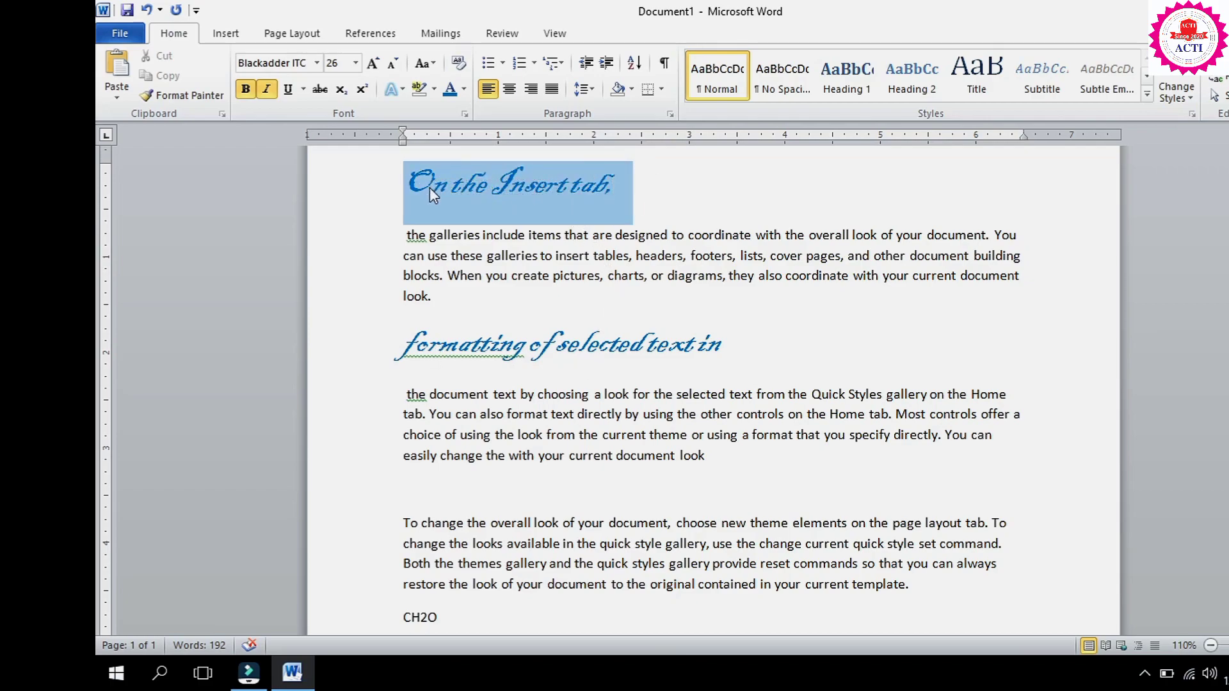
left_click(466, 185)
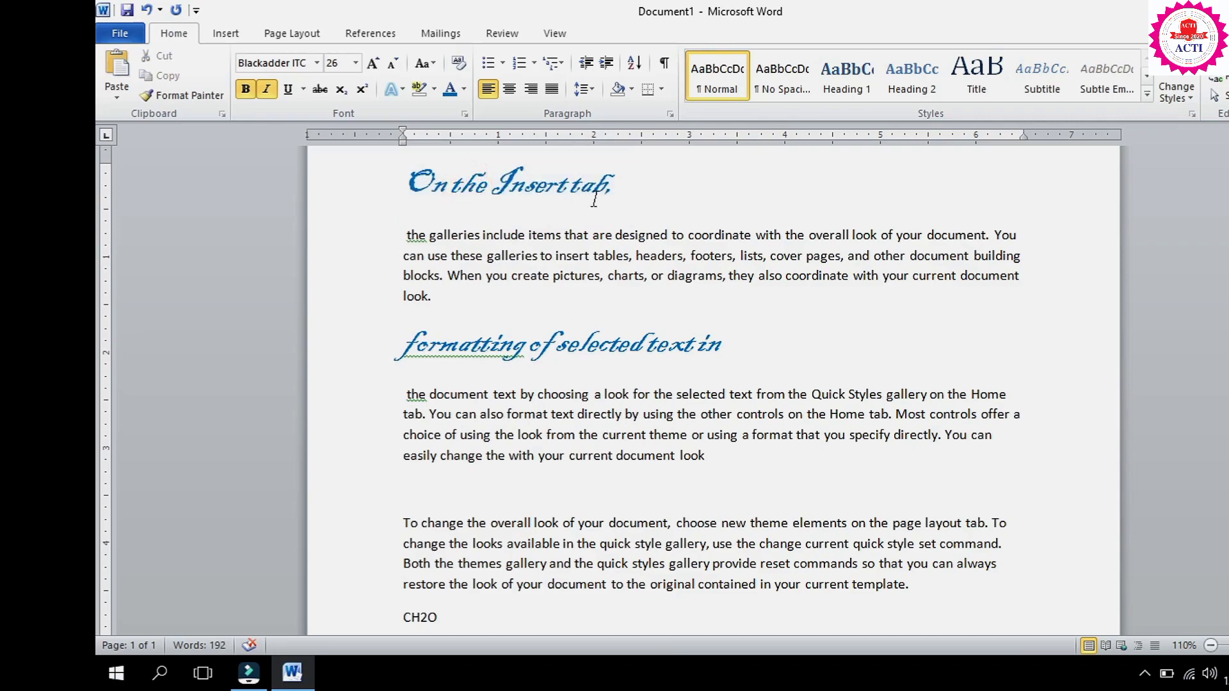
left_click_drag(625, 186, 492, 187)
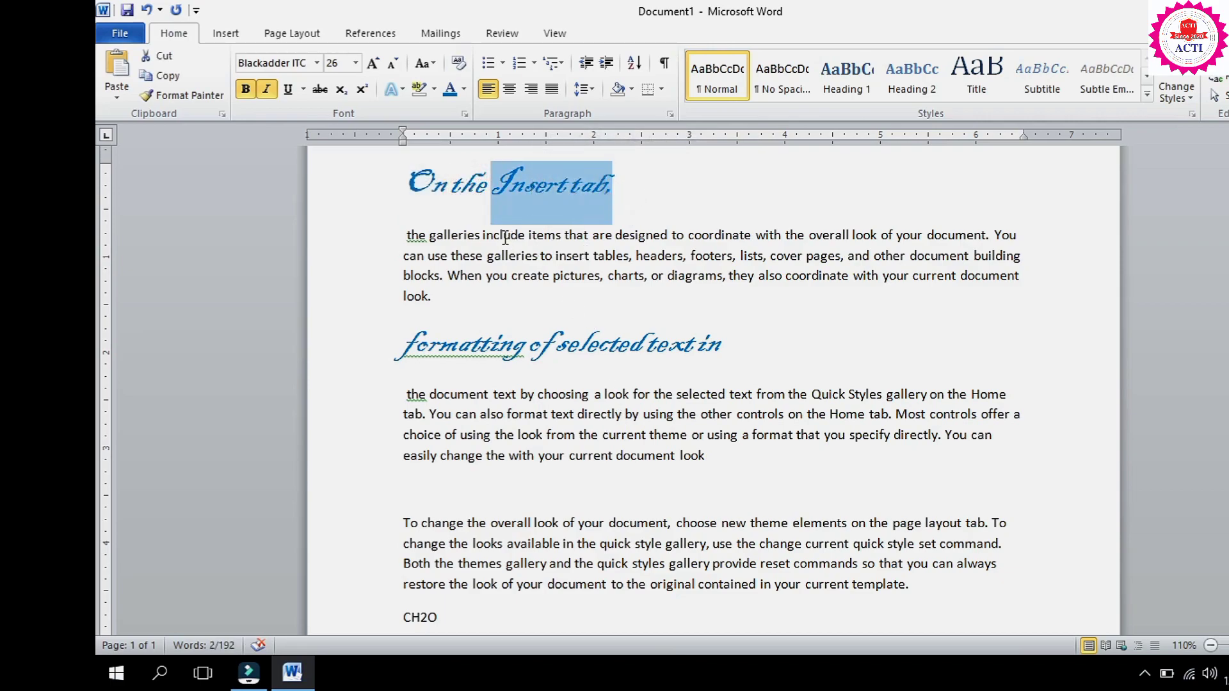
left_click(183, 99)
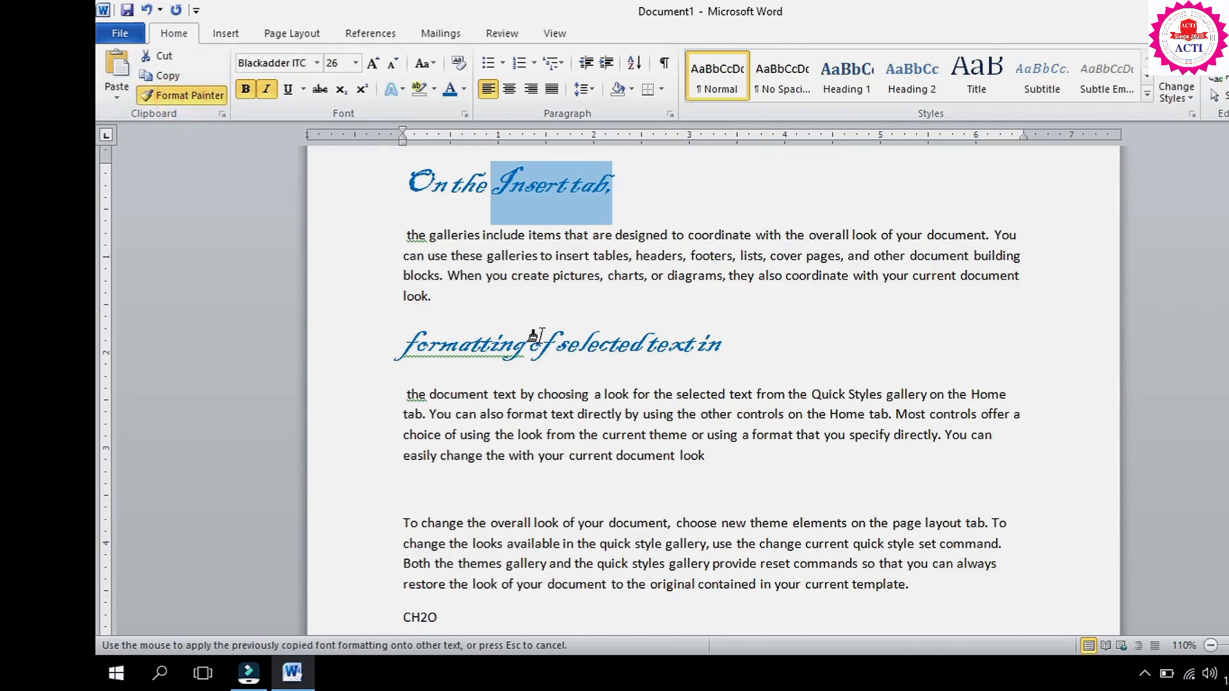
left_click_drag(714, 456, 569, 456)
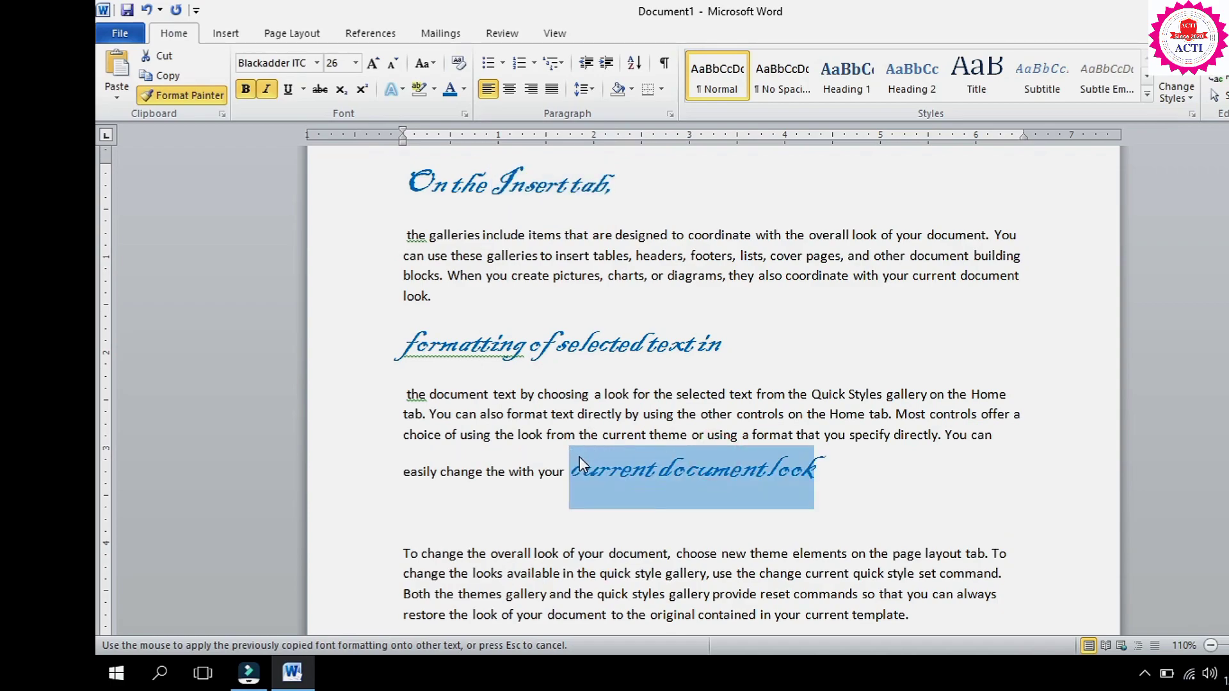
Step: Apply the copied formatting to the words "styles", "and" and "galleries" in the body paragraphs, and turn off Format Painter
left_click(647, 600)
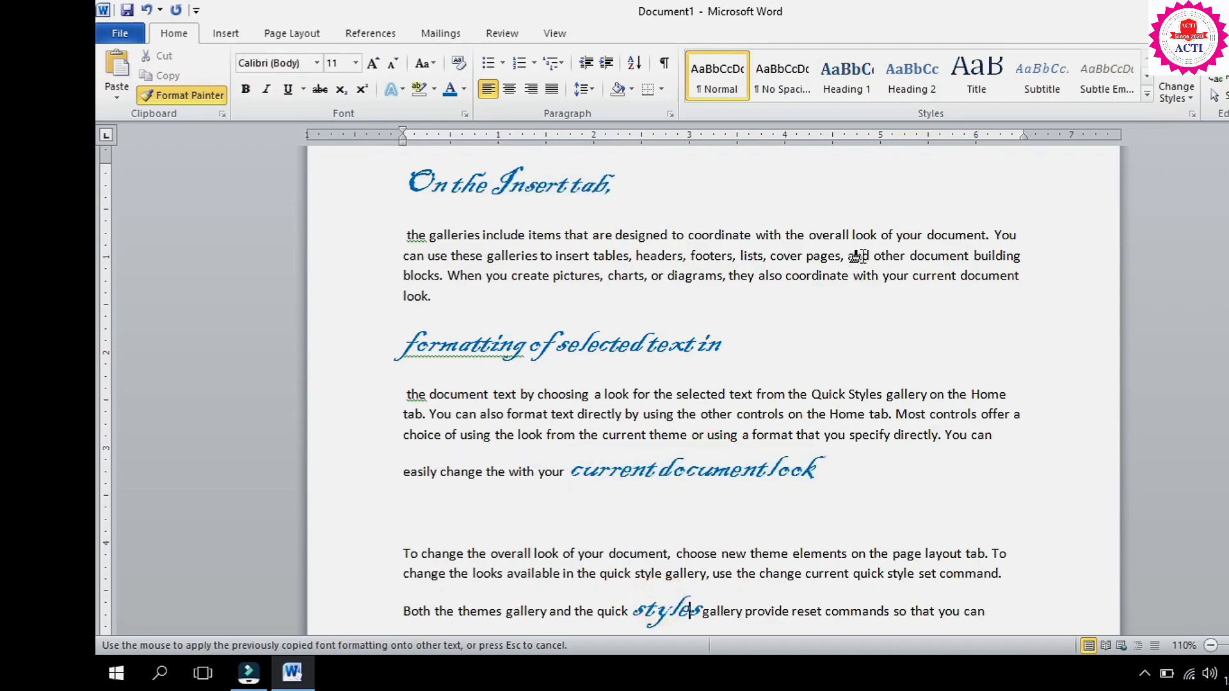
left_click(858, 256)
left_click(528, 271)
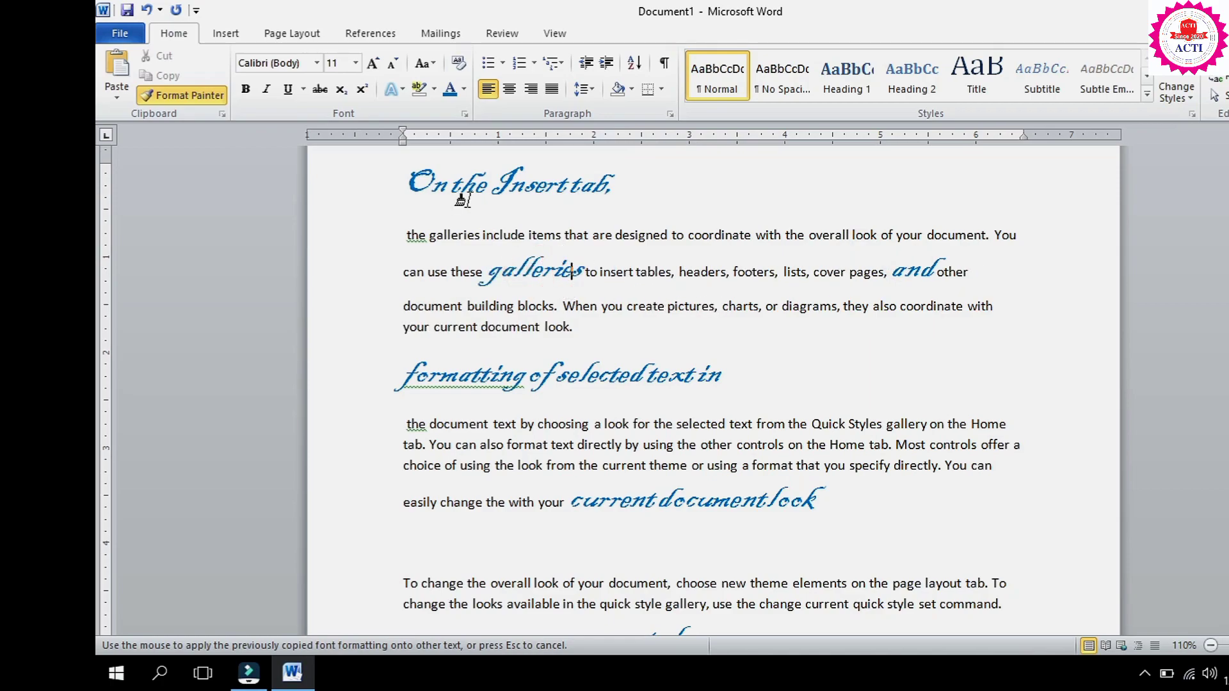
scroll(688, 299, "down", 3)
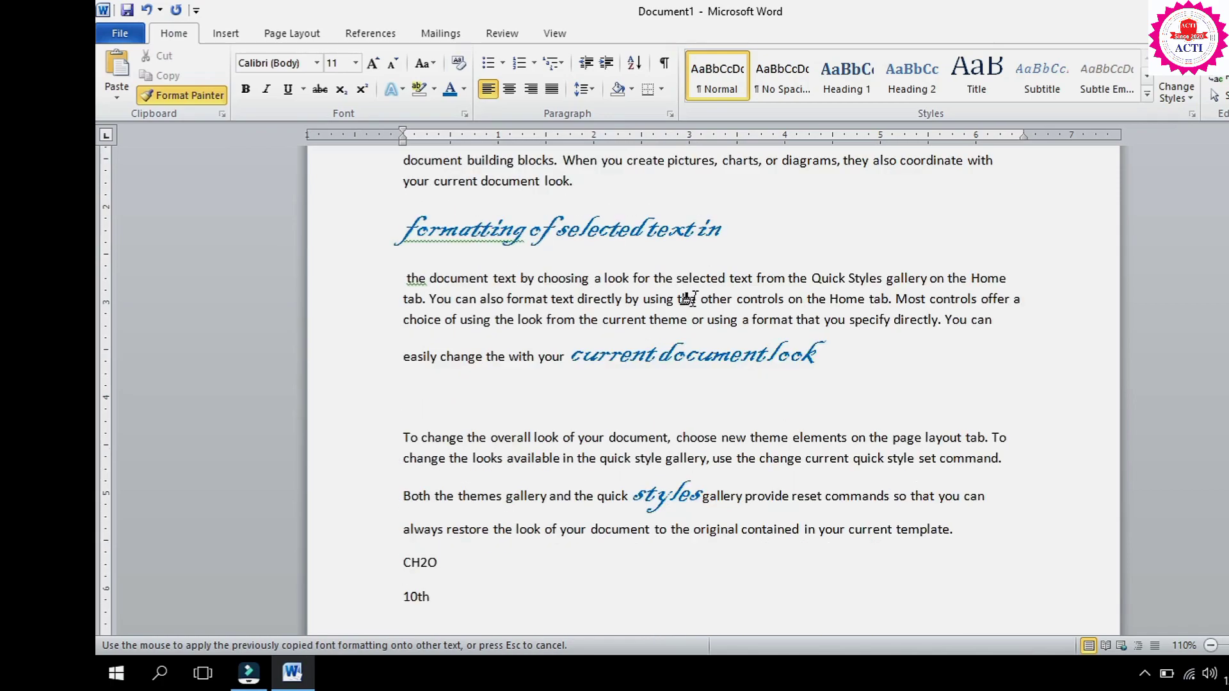
scroll(688, 298, "up", 3)
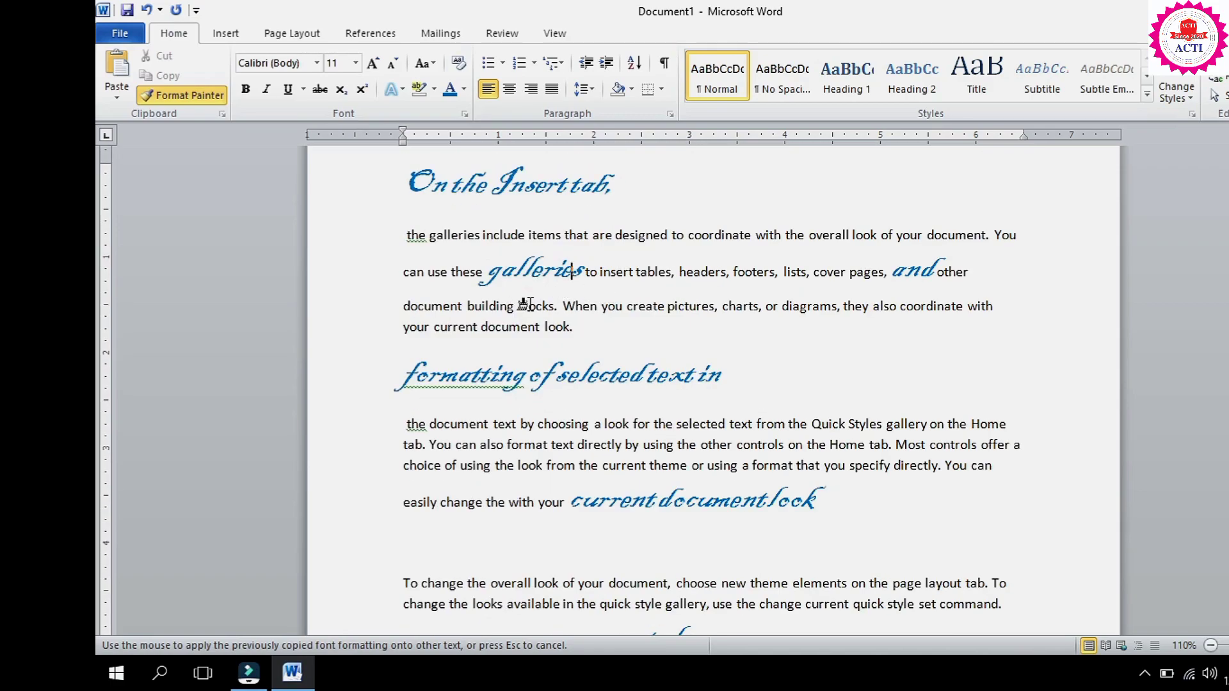
key("Escape")
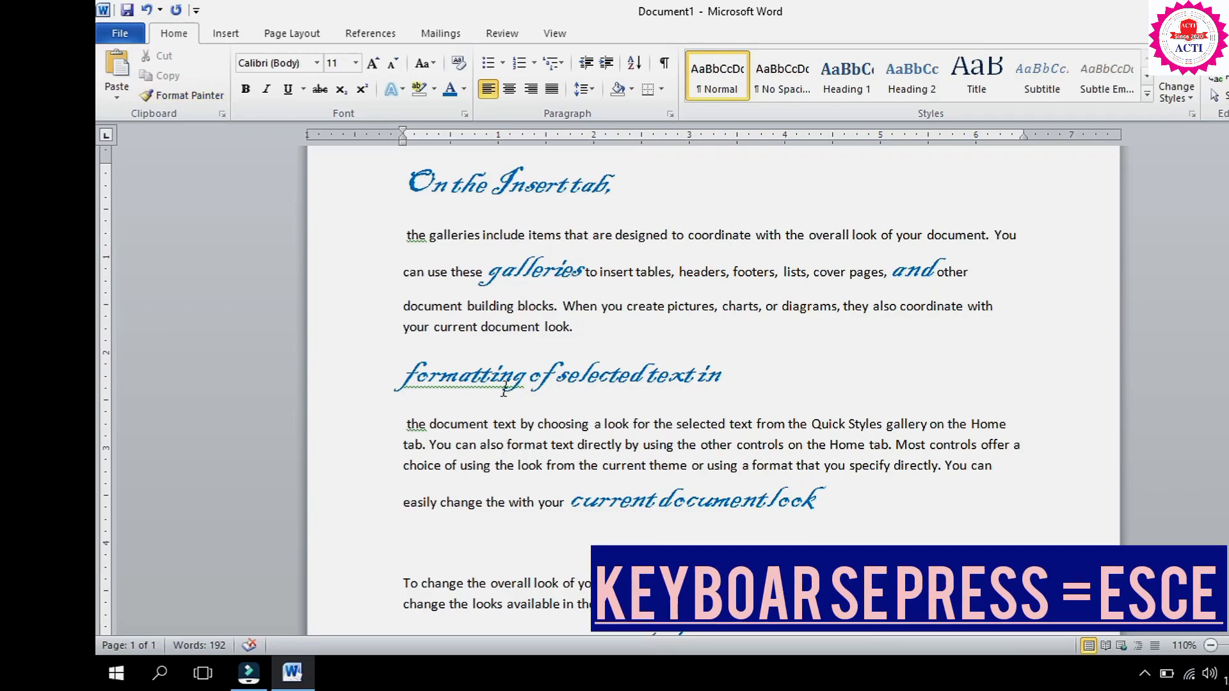
scroll(505, 382, "down", 3)
scroll(505, 382, "up", 3)
scroll(511, 363, "down", 1)
scroll(512, 363, "down", 5)
scroll(511, 363, "up", 8)
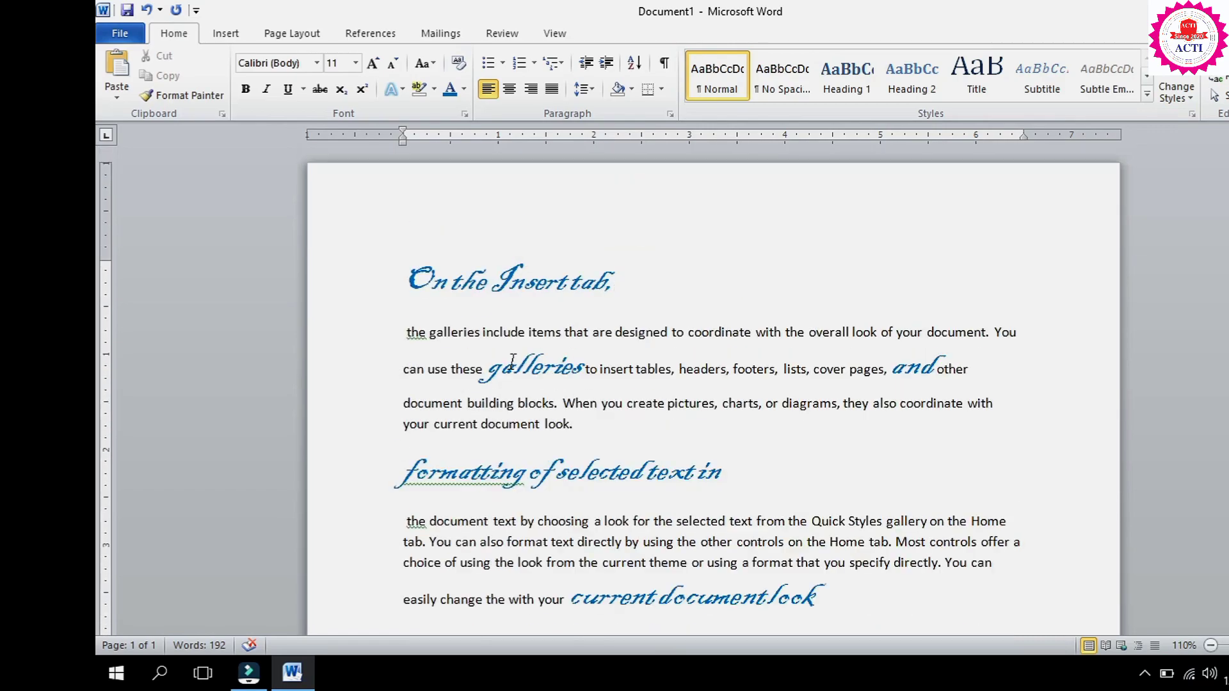